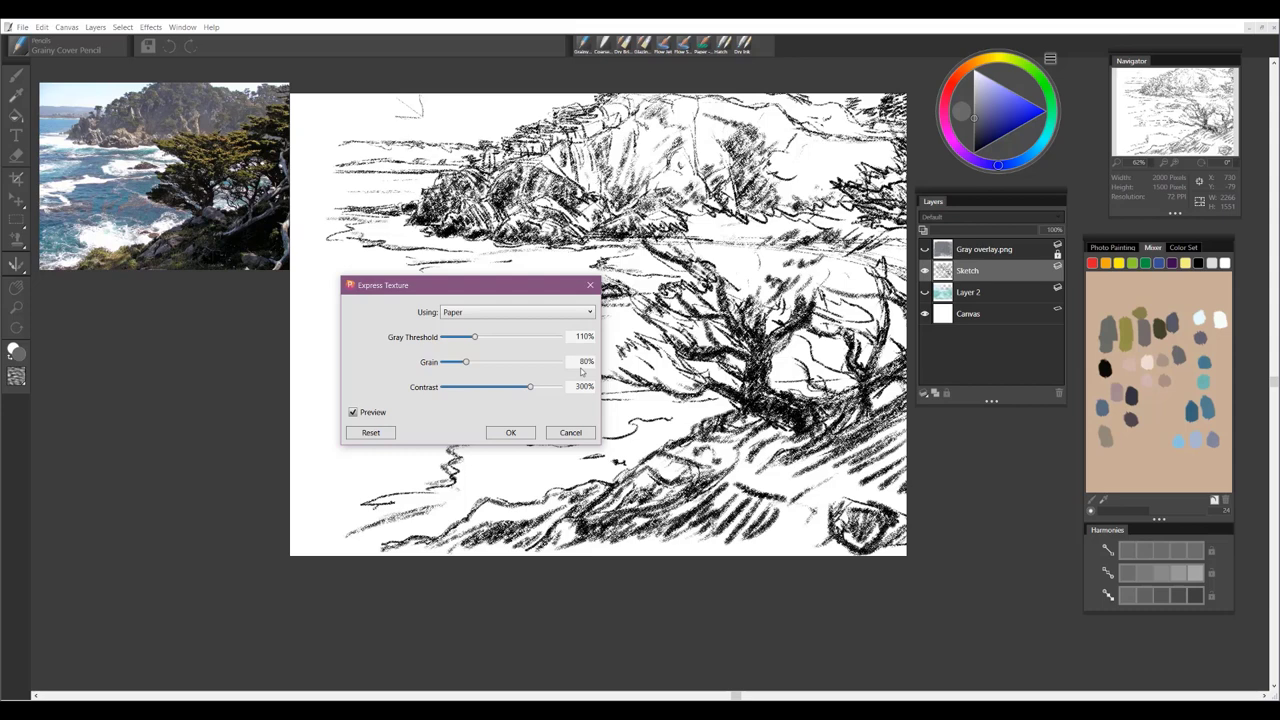
Step: Apply the Express Texture effect to the Sketch layer using Paper, with gray threshold 110%, grain 80% and contrast 300%
{"action": "left_click", "coordinate": [572, 433]}
{"action": "left_click", "coordinate": [151, 27]}
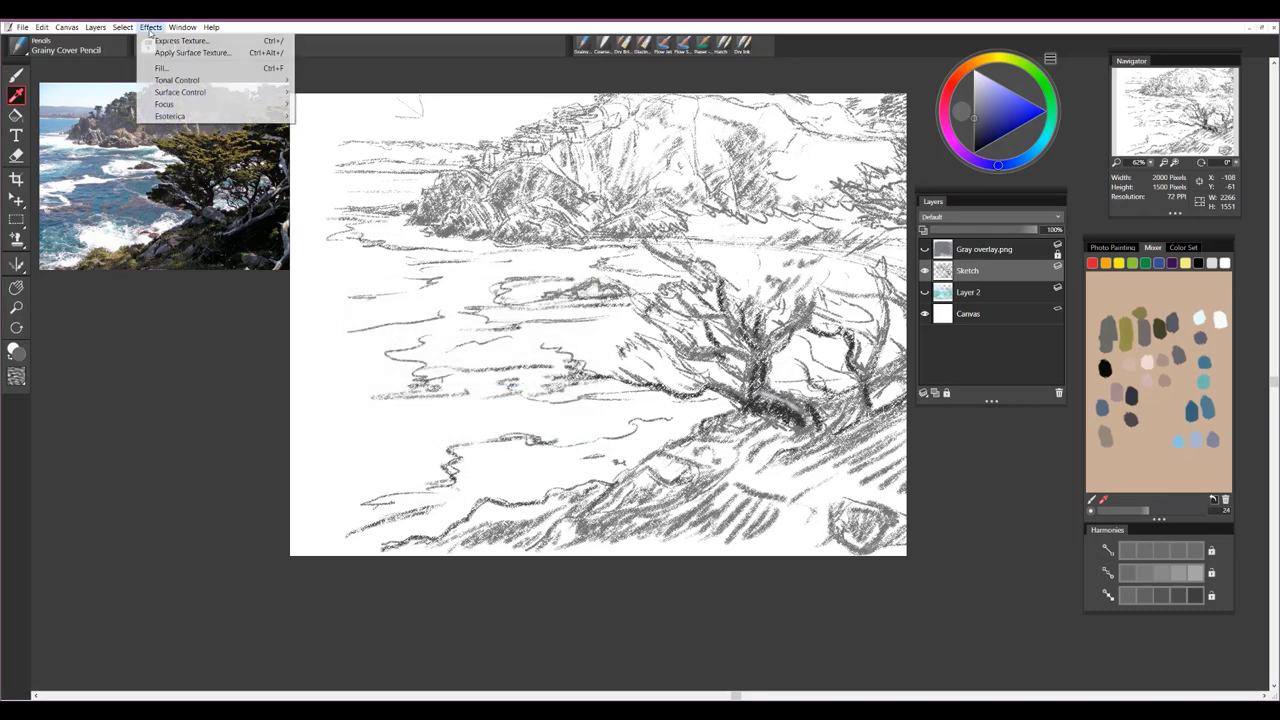
{"action": "mouse_move", "coordinate": [170, 92]}
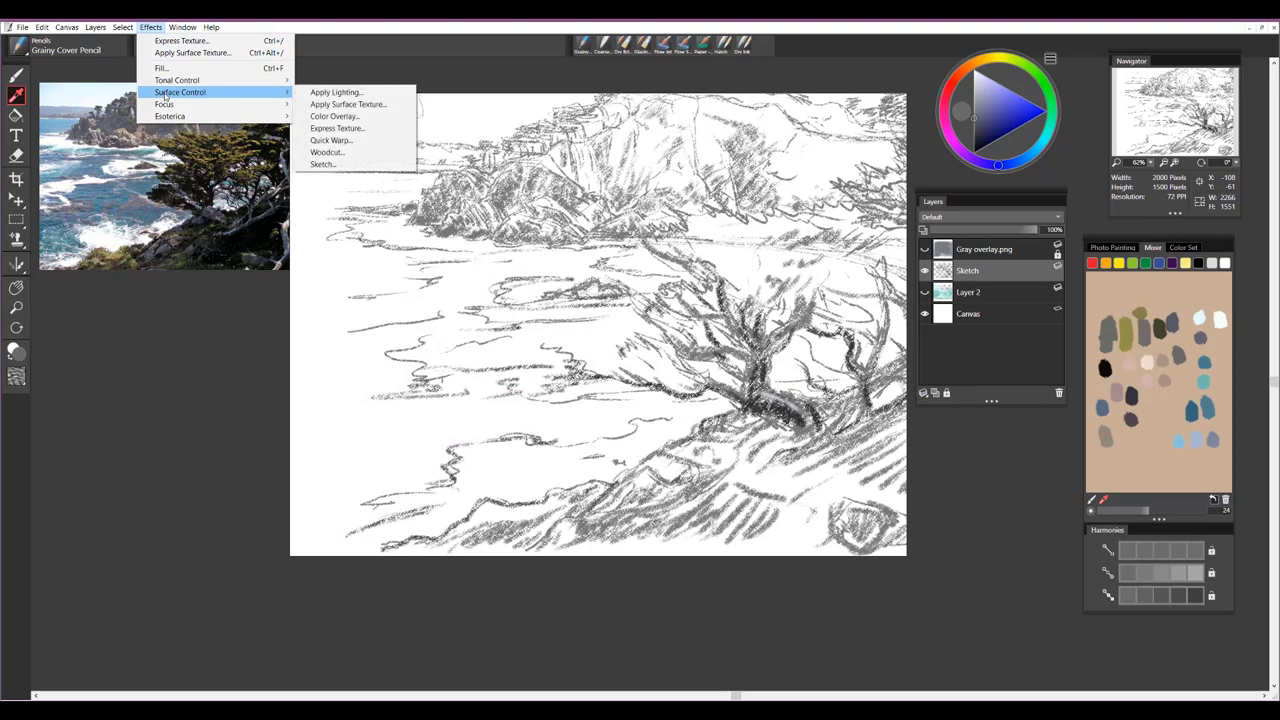
{"action": "left_click", "coordinate": [338, 129]}
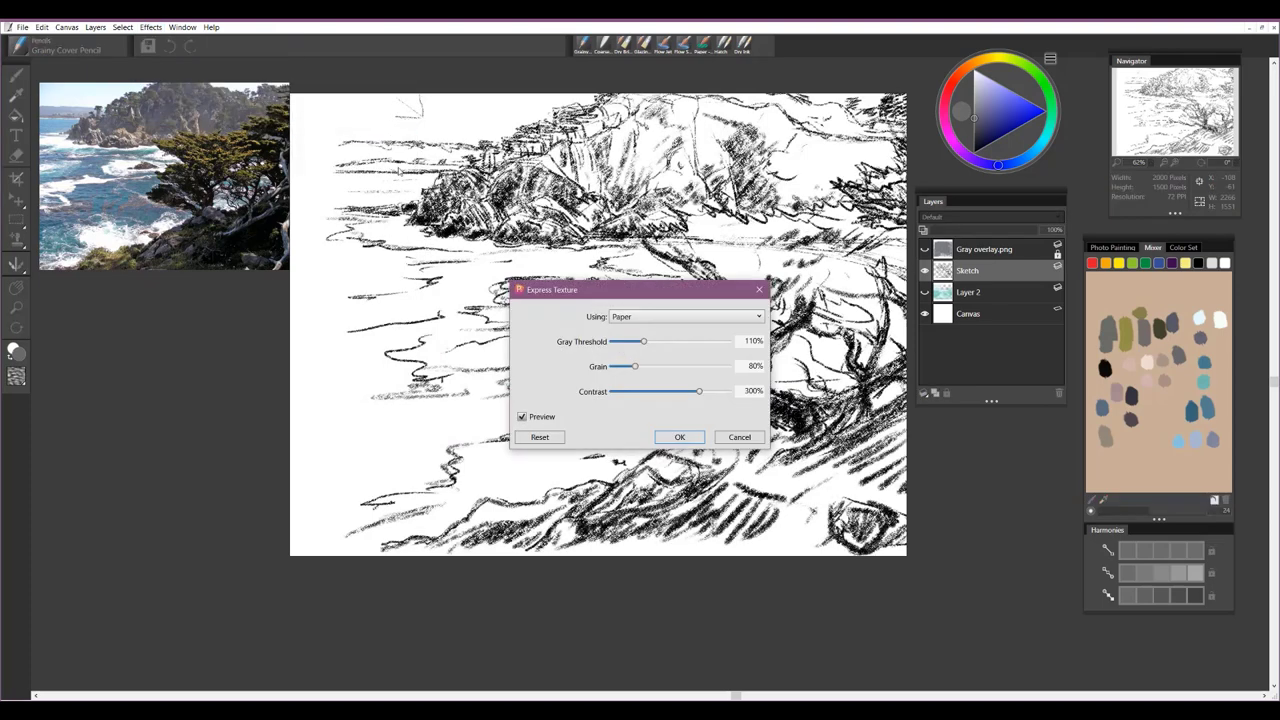
{"action": "left_click_drag", "start_coordinate": [601, 296], "coordinate": [370, 293]}
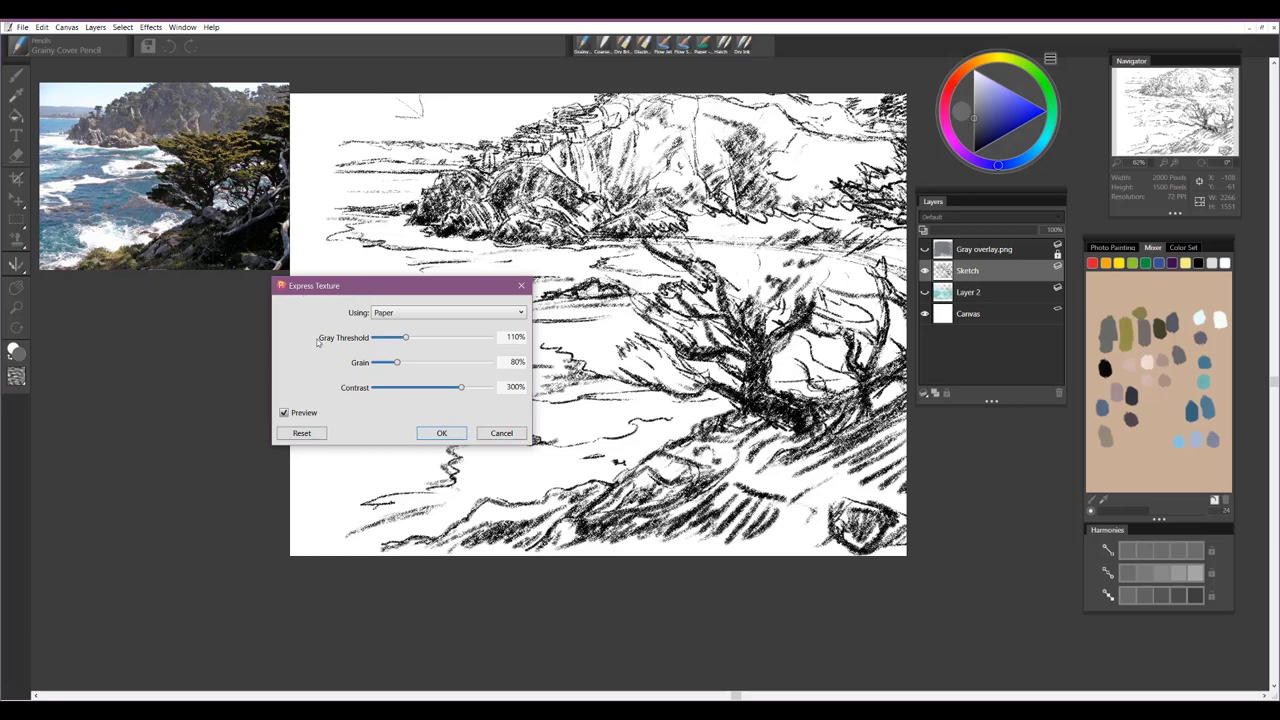
{"action": "left_click", "coordinate": [442, 433]}
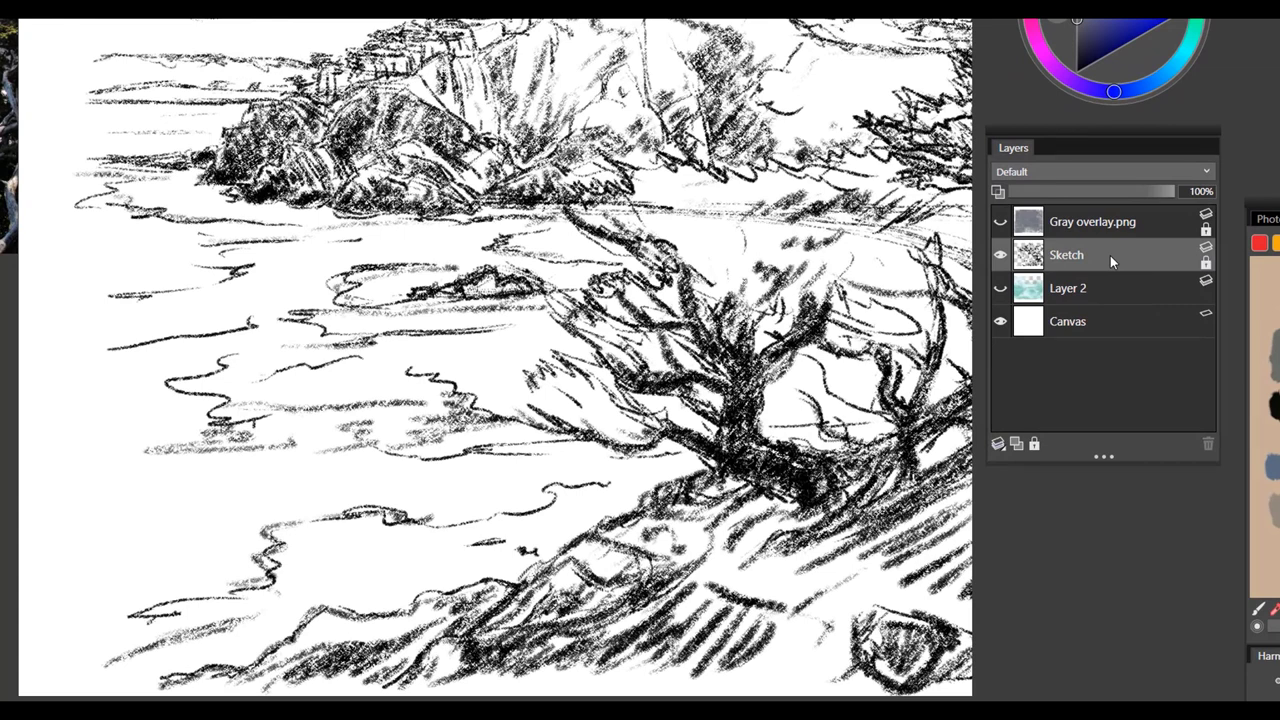
Step: Select Layer 2, widen the Mixer and sample the light periwinkle blue from its pad as the current color
{"action": "left_click", "coordinate": [1065, 287]}
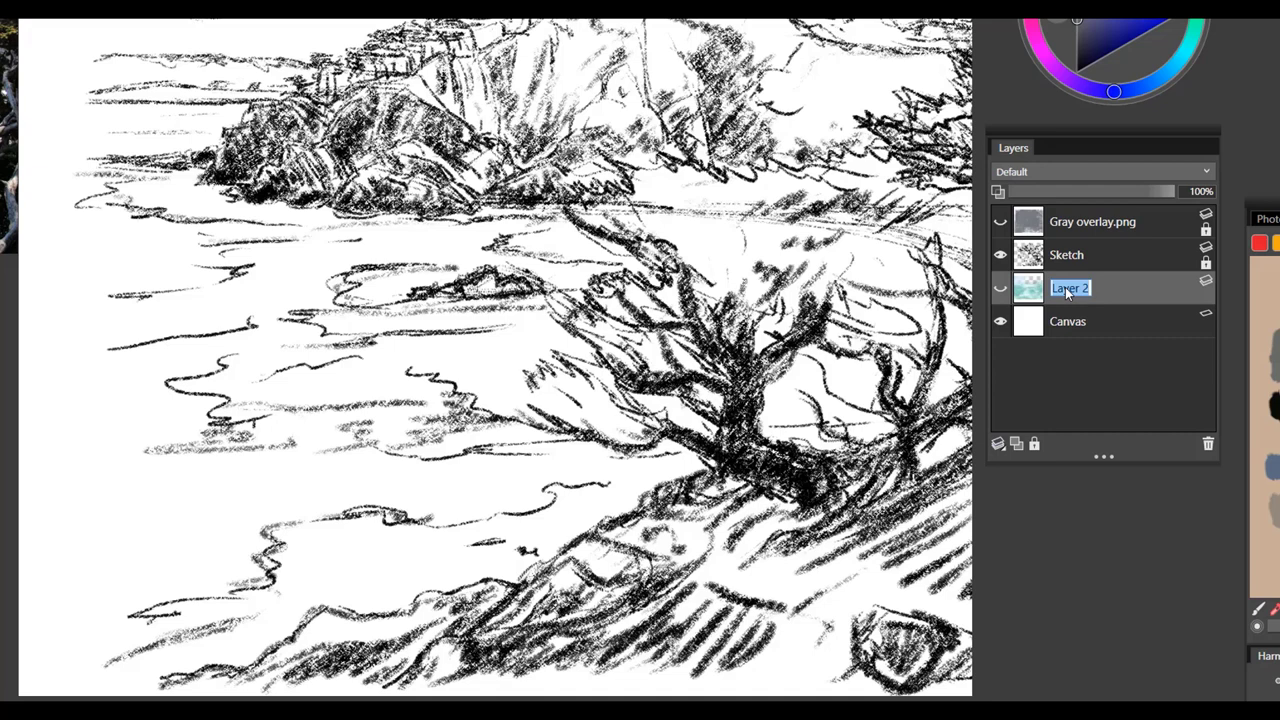
{"action": "left_click", "coordinate": [1122, 288]}
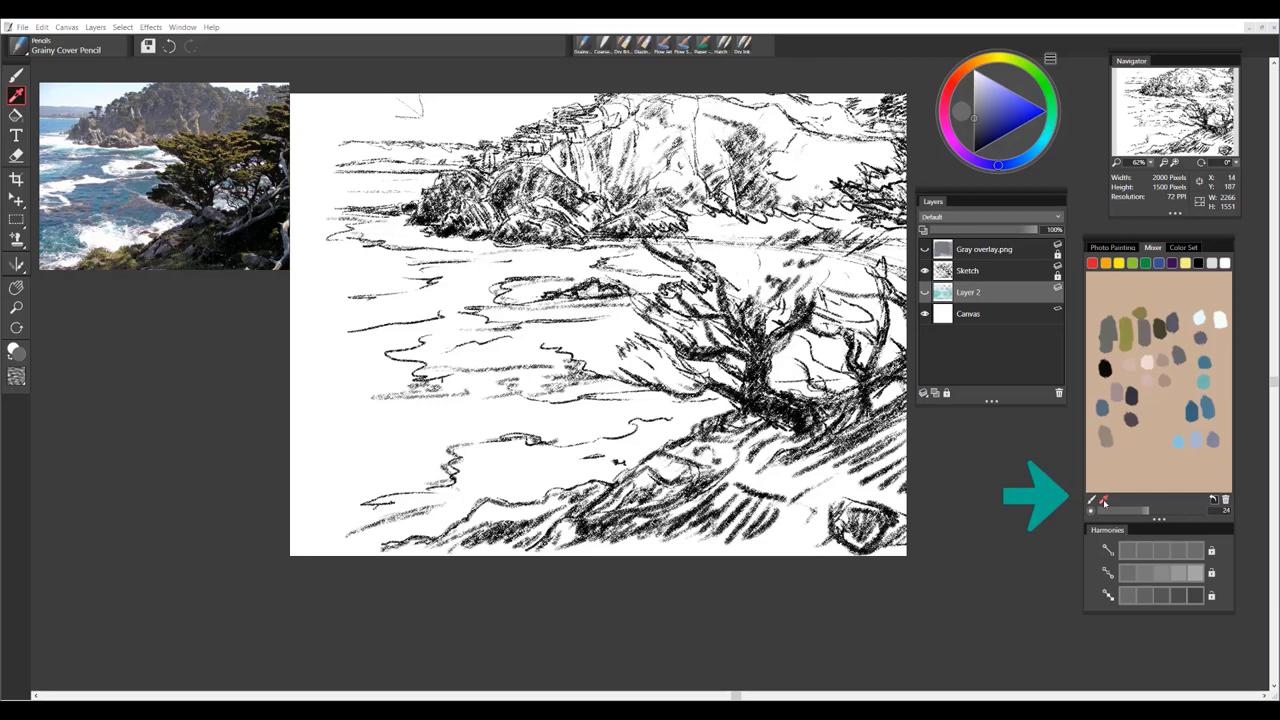
{"action": "left_click", "coordinate": [1104, 500]}
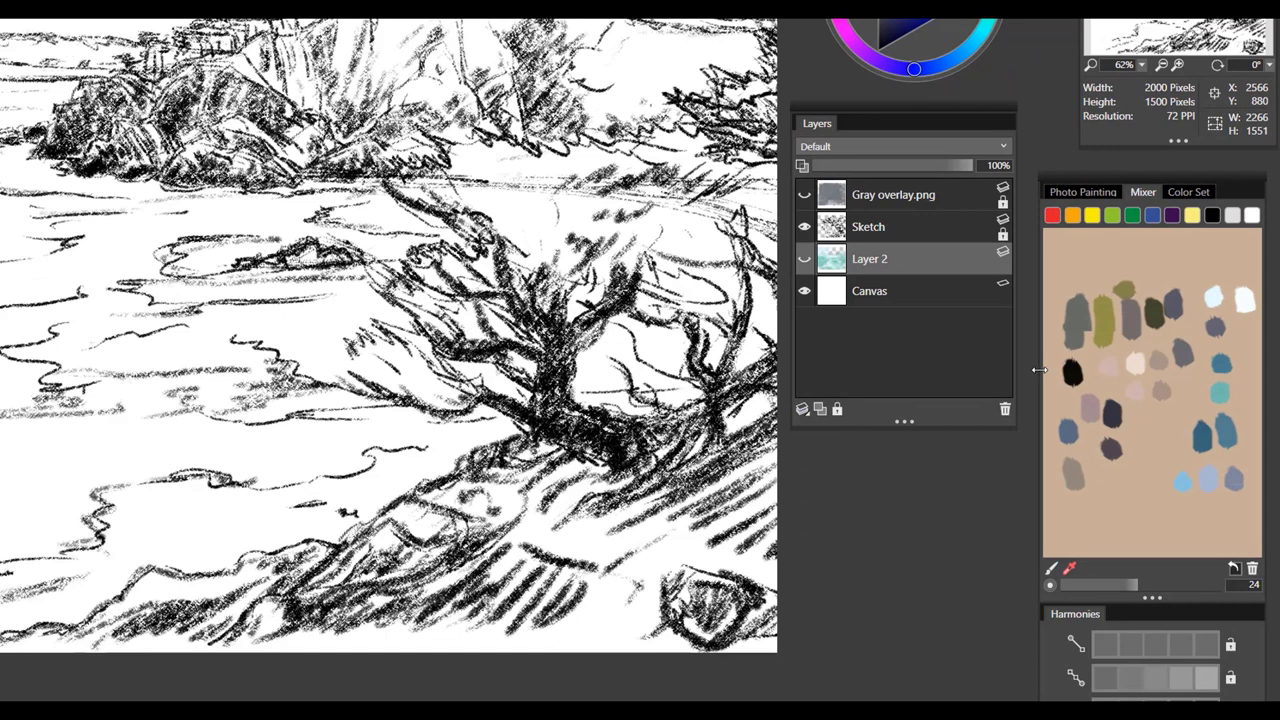
{"action": "left_click_drag", "start_coordinate": [1042, 363], "coordinate": [954, 383]}
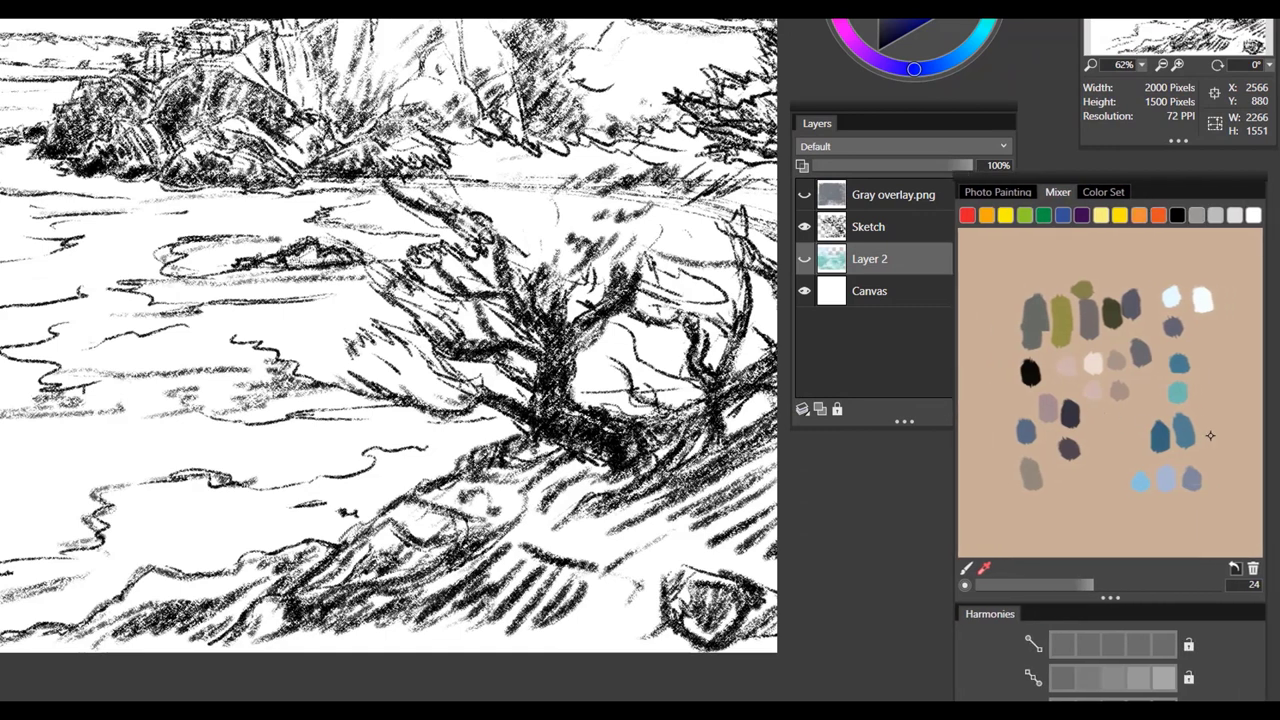
{"action": "left_click", "coordinate": [1162, 476]}
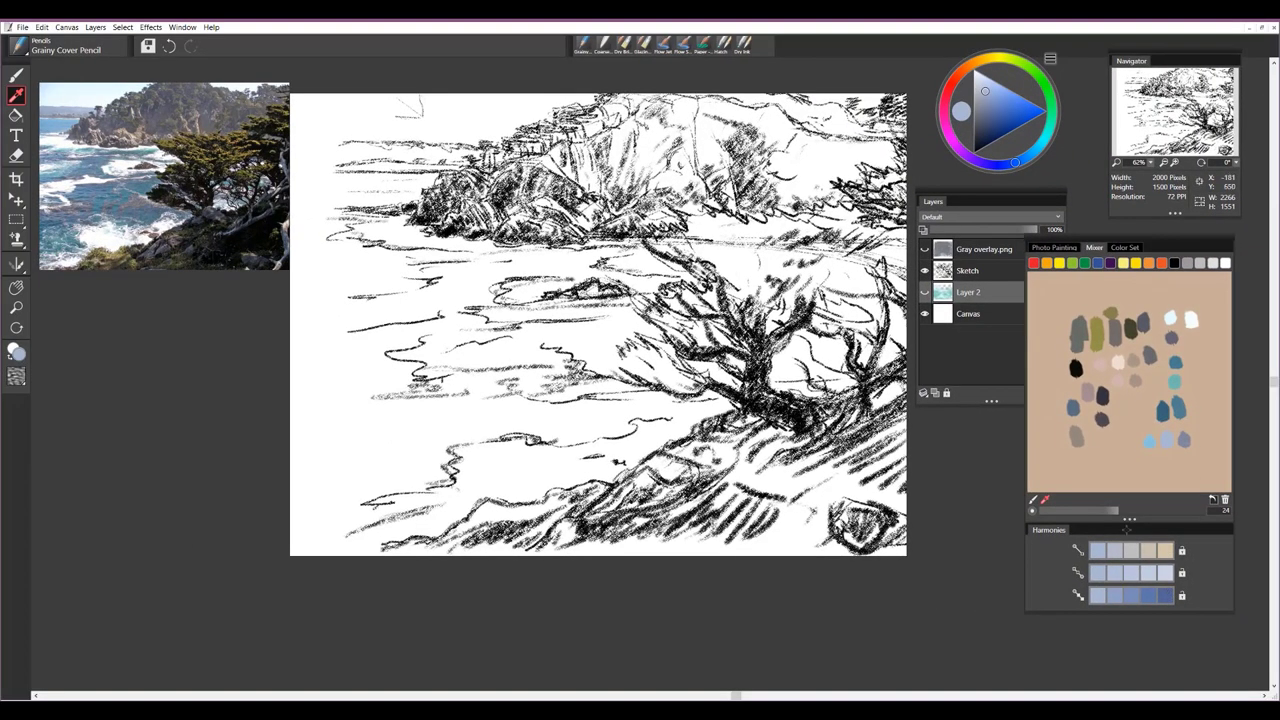
Step: Fill the Canvas layer with the current light blue color at about 46% opacity
{"action": "left_click", "coordinate": [985, 318]}
{"action": "left_click", "coordinate": [975, 315]}
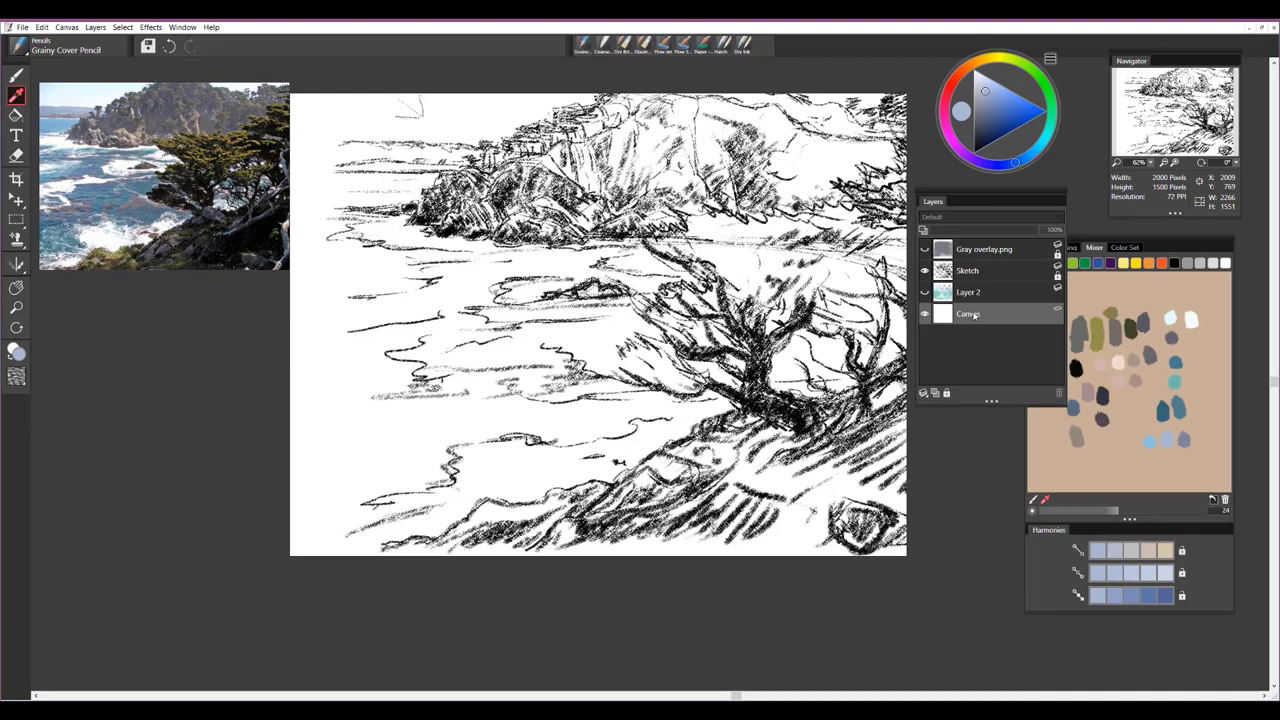
{"action": "key", "text": "ctrl+f"}
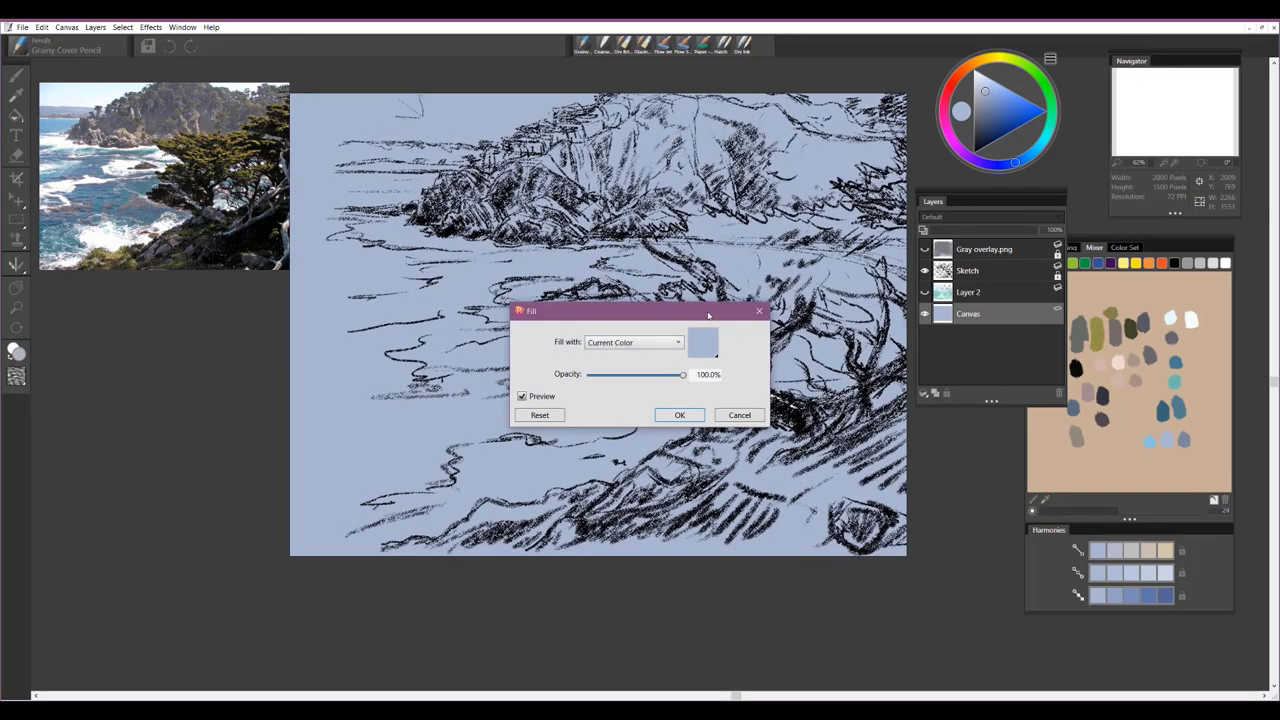
{"action": "left_click_drag", "start_coordinate": [647, 313], "coordinate": [492, 222]}
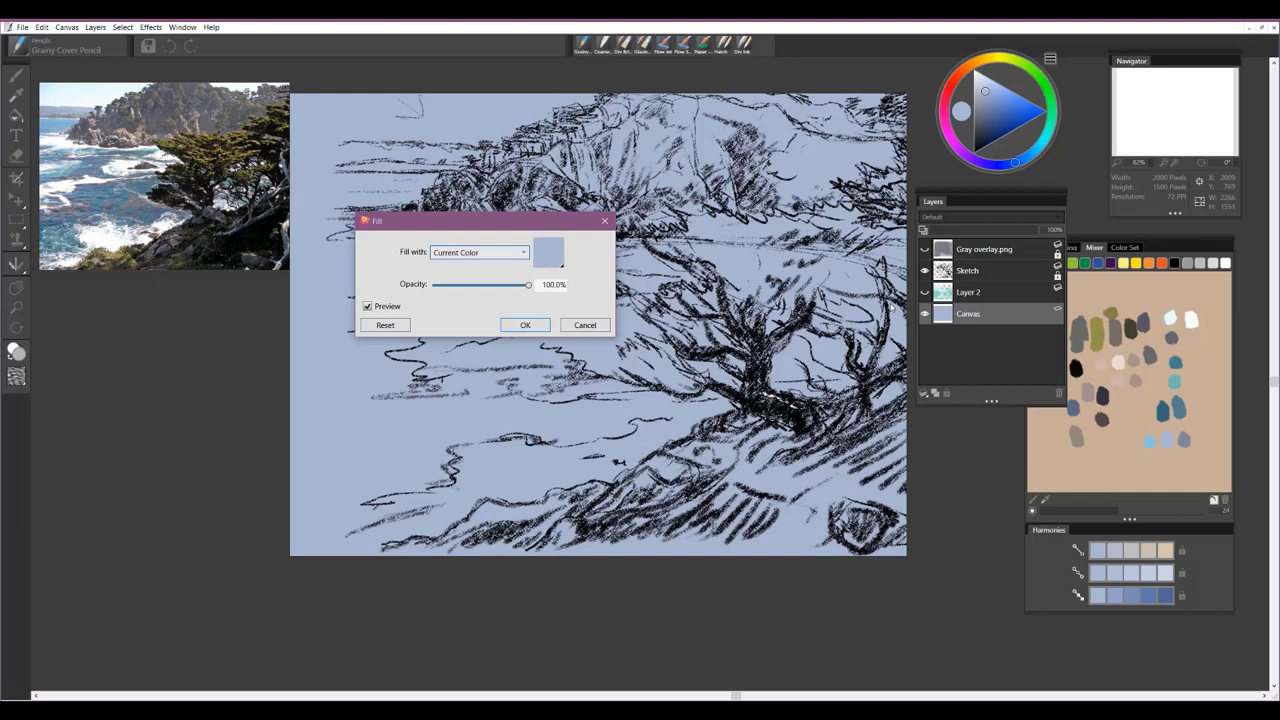
{"action": "left_click_drag", "start_coordinate": [493, 225], "coordinate": [497, 201]}
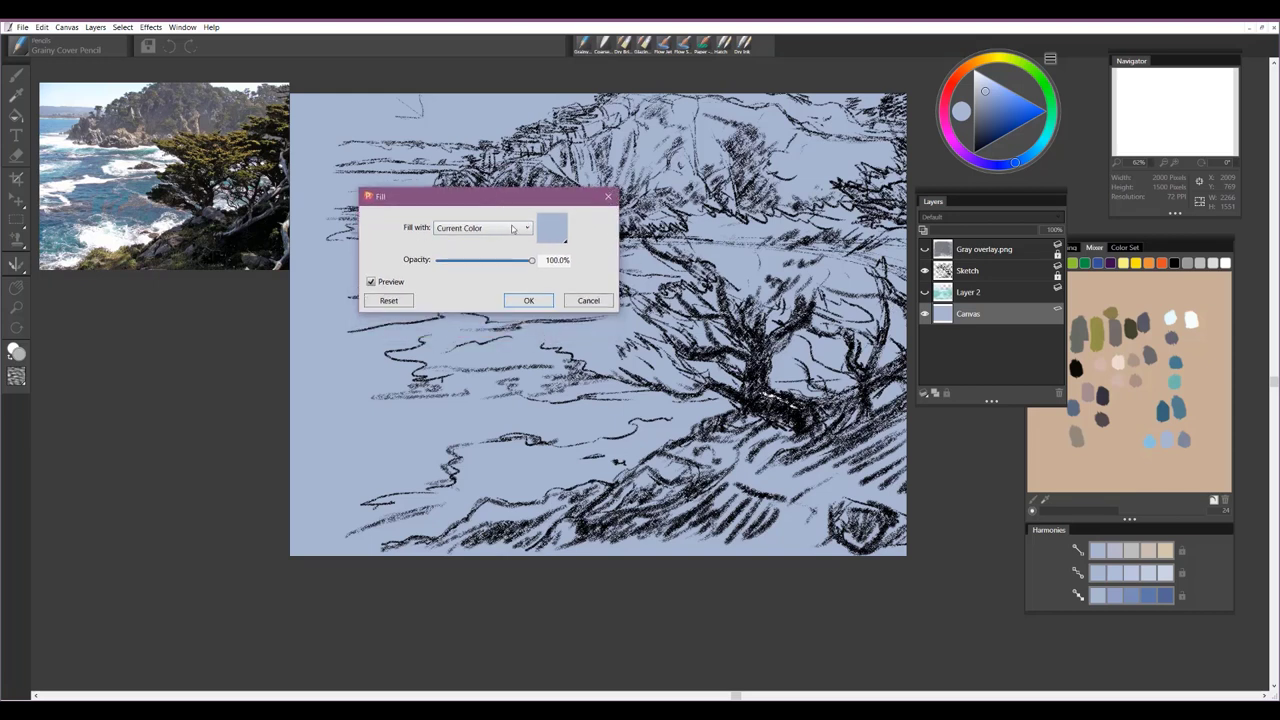
{"action": "left_click_drag", "start_coordinate": [531, 260], "coordinate": [482, 266]}
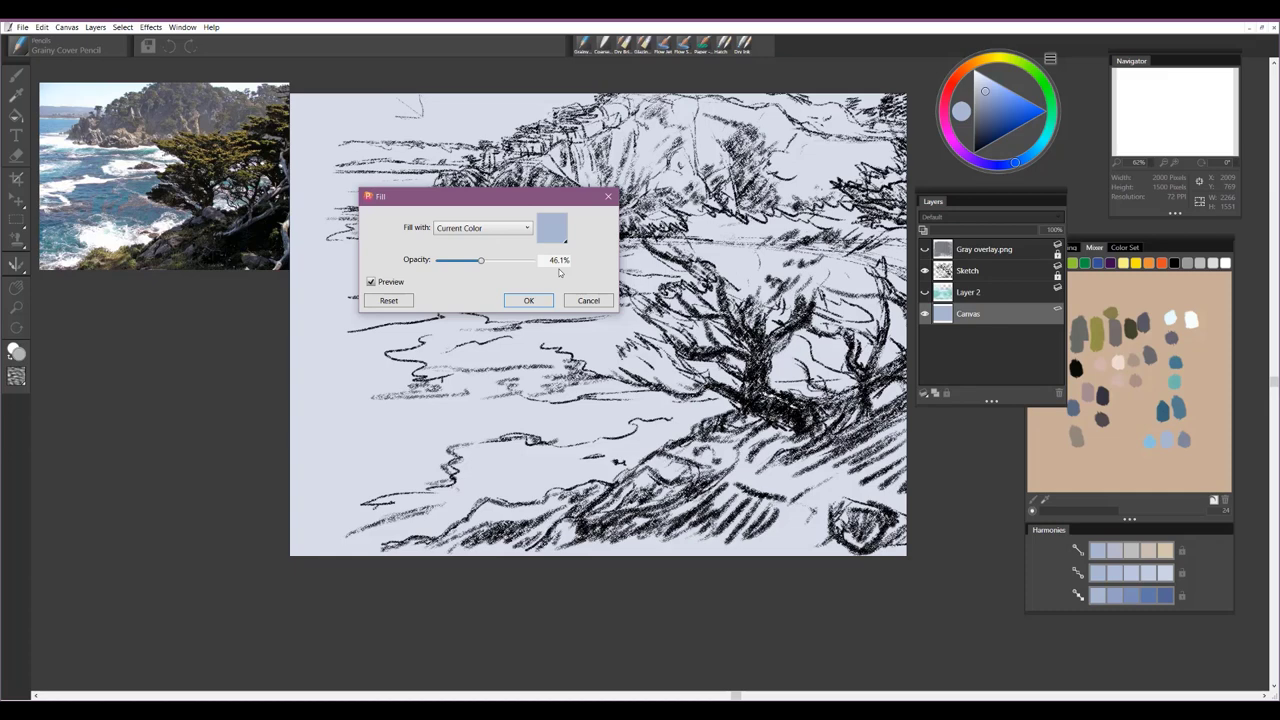
{"action": "left_click", "coordinate": [540, 302]}
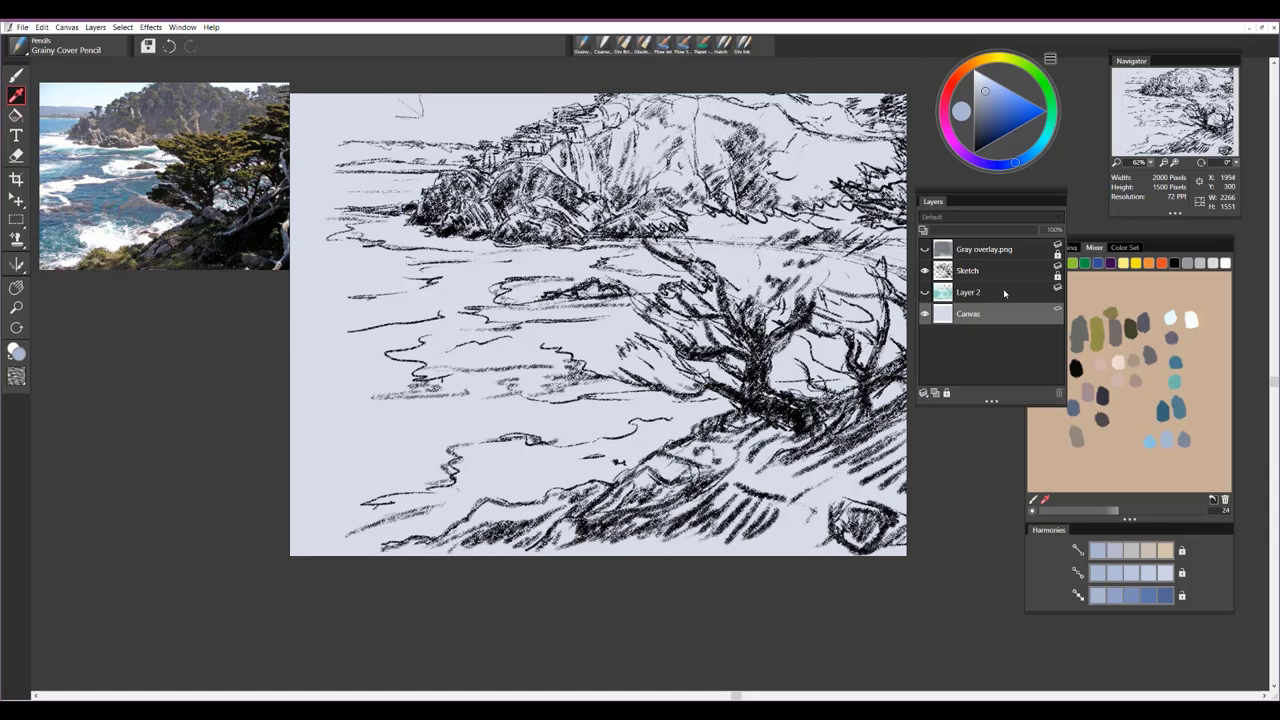
Step: Add a new layer above Layer 2, then preview the Gray overlay.png layer and return to the new layer
{"action": "left_click", "coordinate": [1004, 293]}
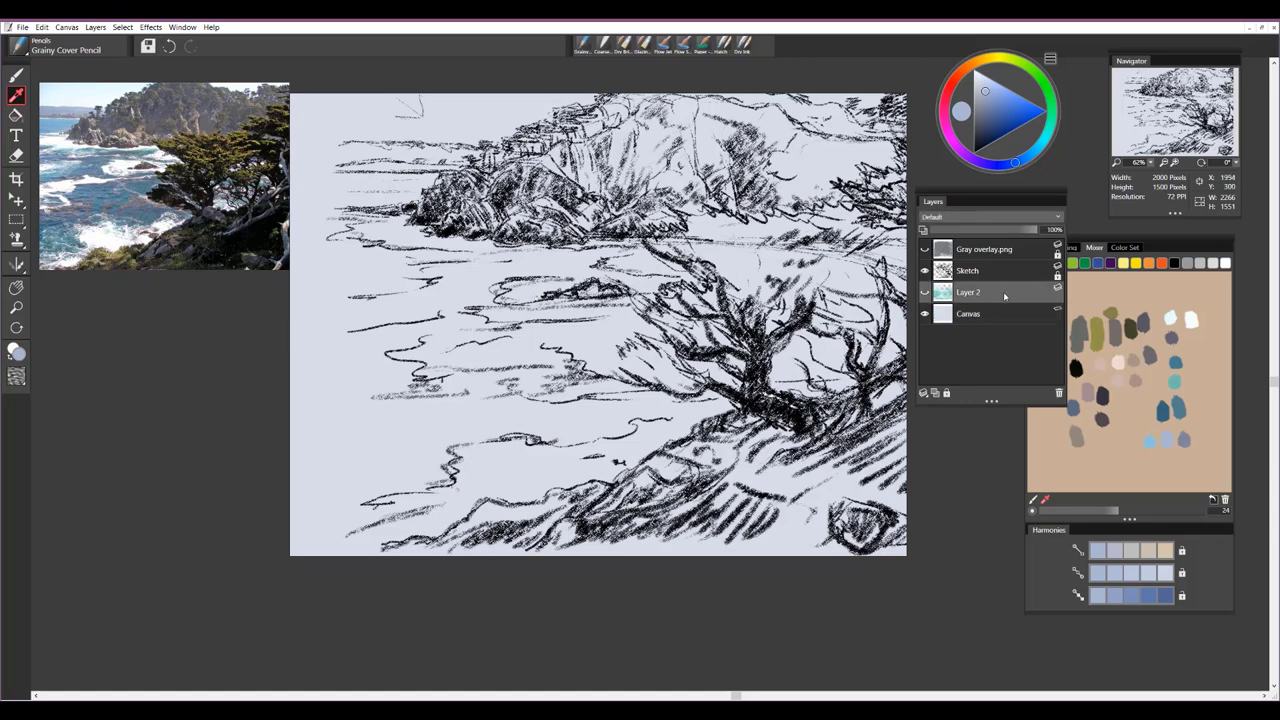
{"action": "left_click", "coordinate": [935, 393]}
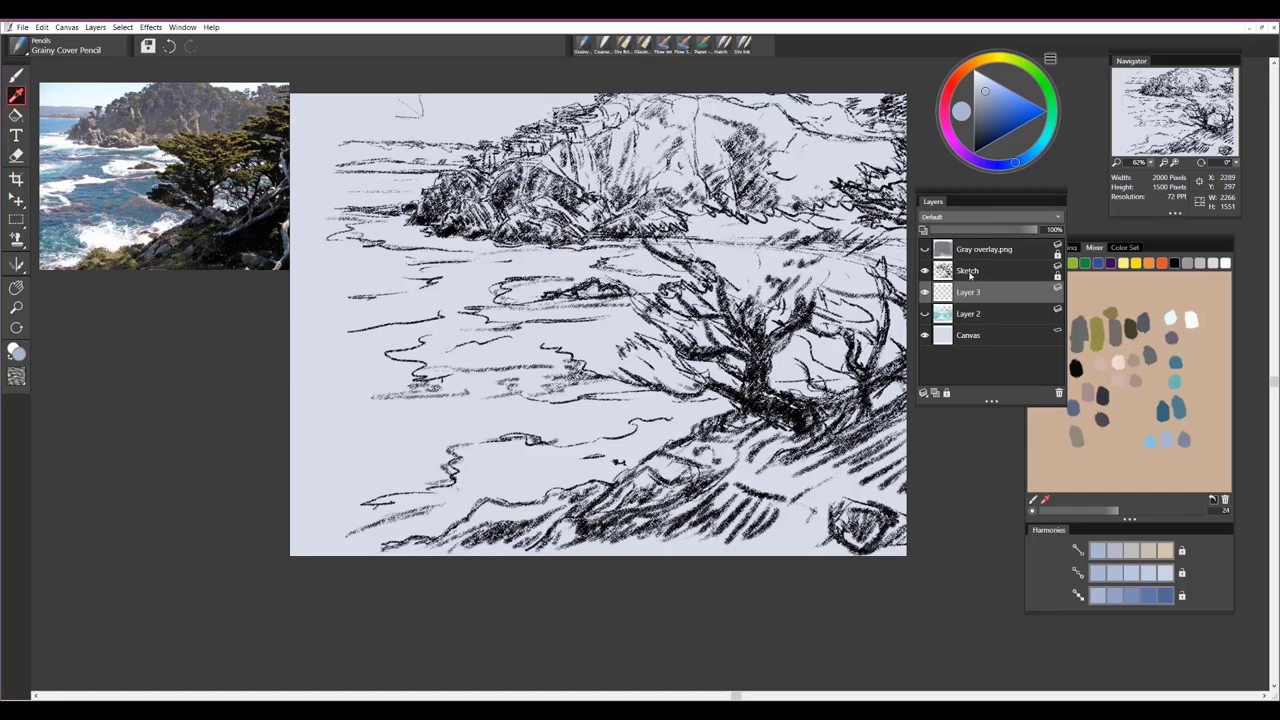
{"action": "left_click", "coordinate": [925, 250]}
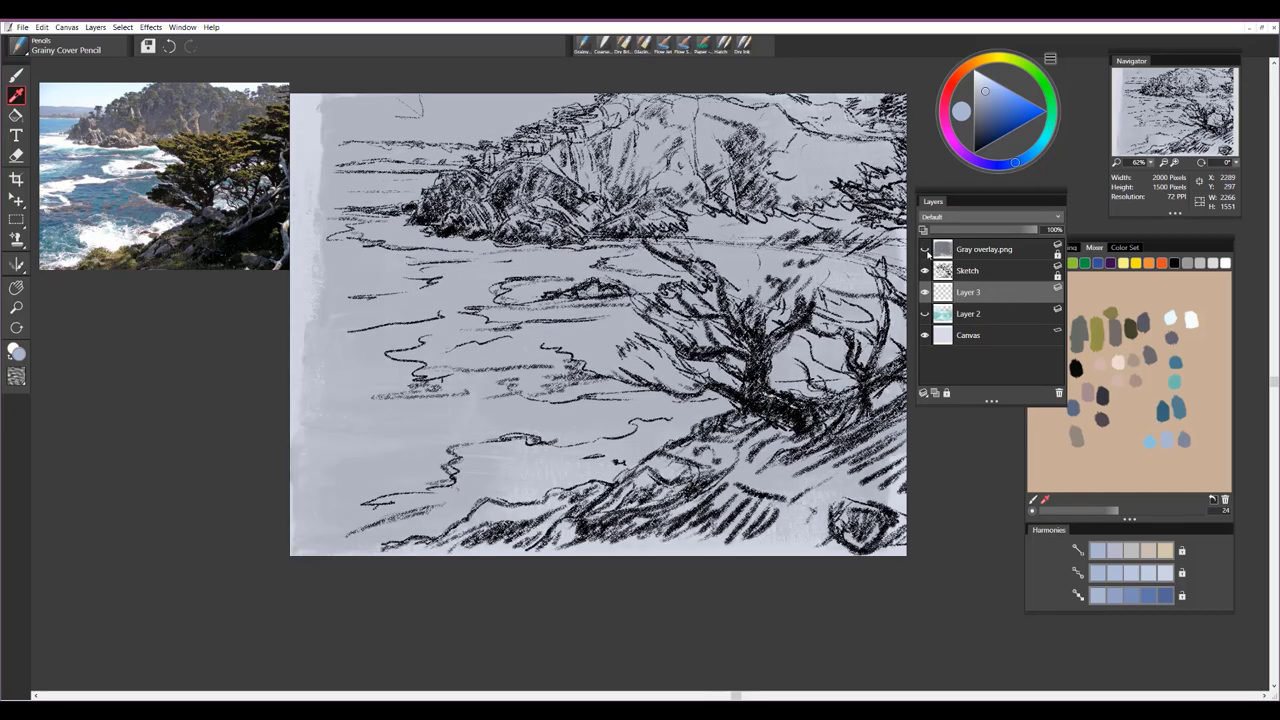
{"action": "left_click", "coordinate": [925, 250]}
{"action": "left_click", "coordinate": [992, 250]}
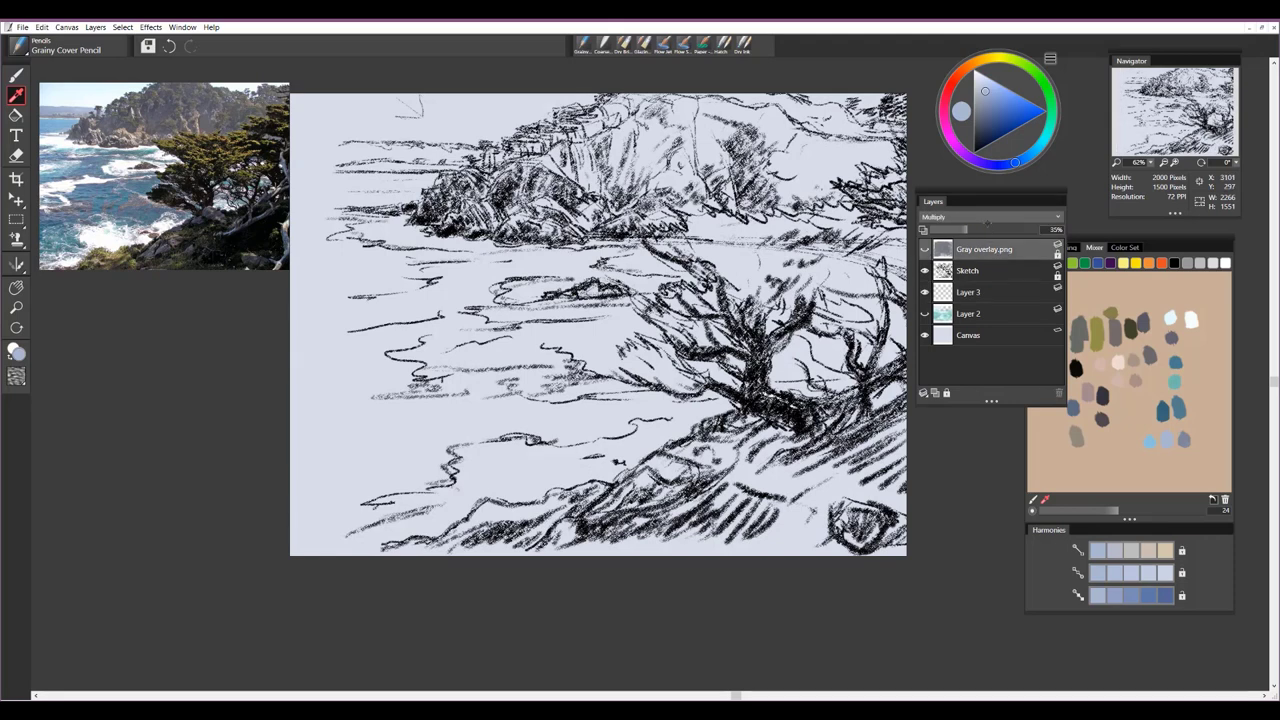
{"action": "left_click", "coordinate": [1005, 294]}
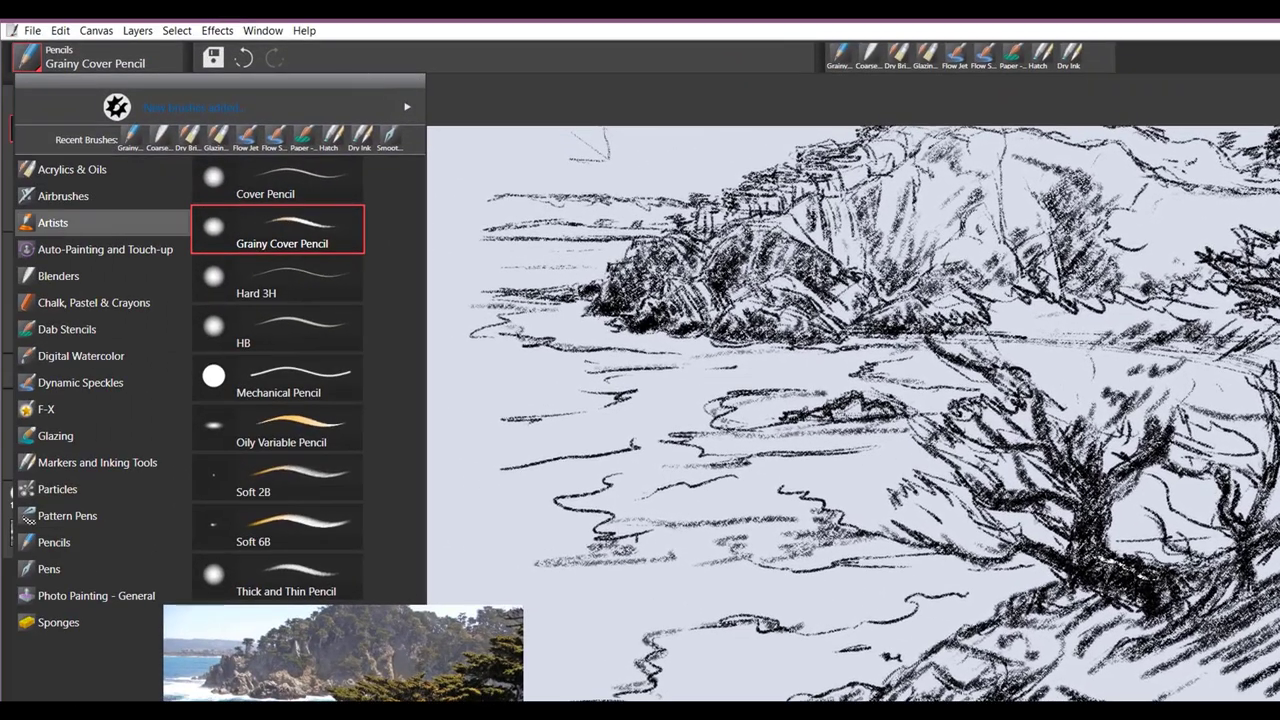
Step: Choose the Sargent Brush from the Artists brush category
{"action": "left_click", "coordinate": [68, 226]}
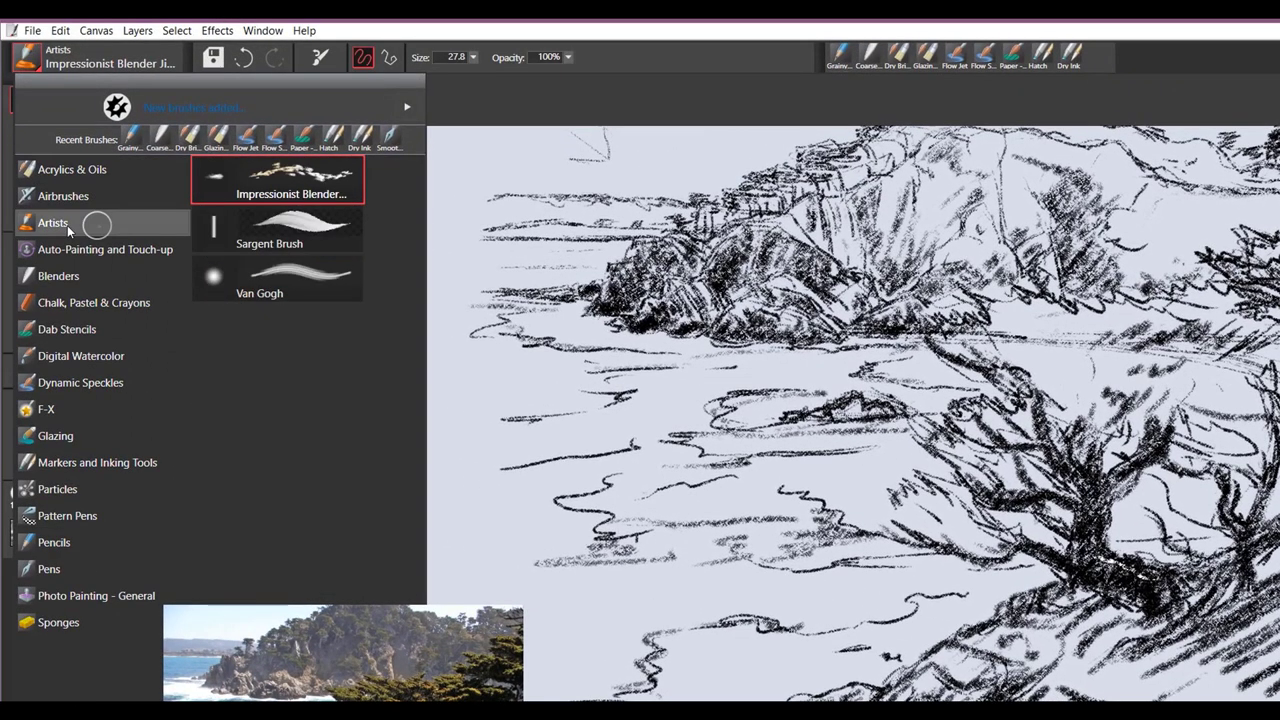
{"action": "left_click", "coordinate": [306, 234]}
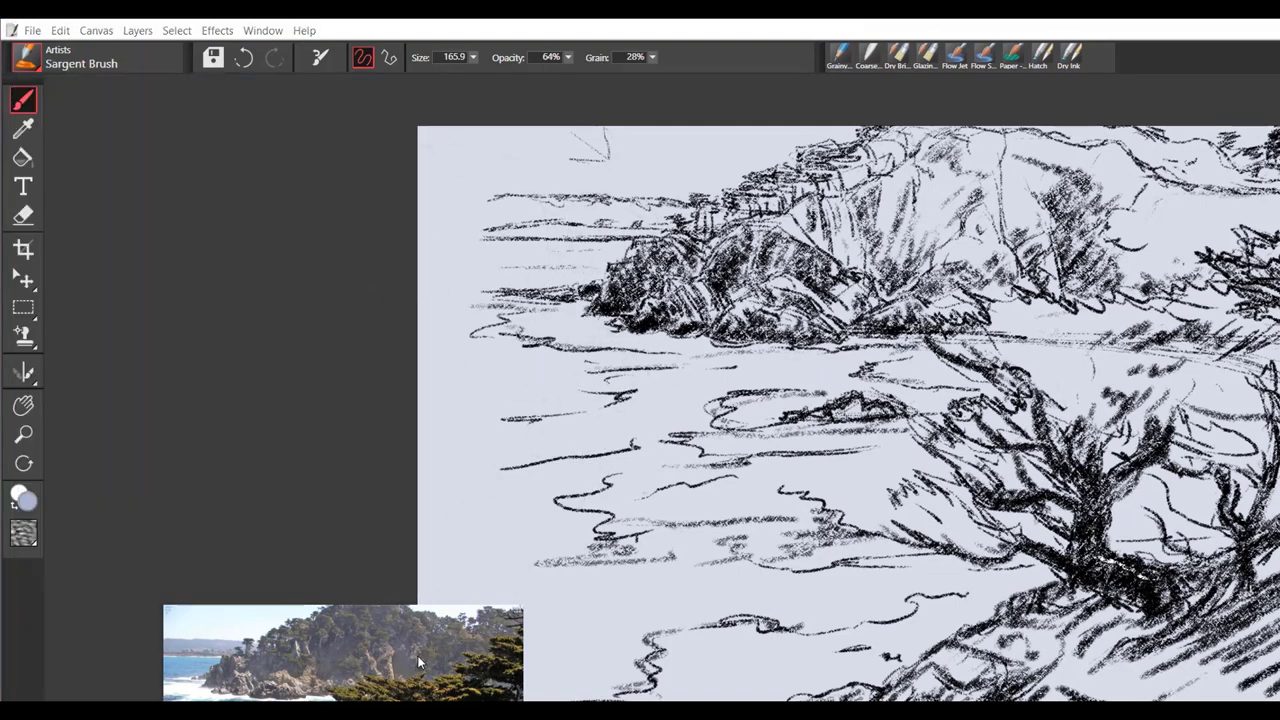
Step: Arrange the workspace with the reference photo beside the canvas, the Layers panel below the photo, and the color wheel and Mixer clear of the canvas
{"action": "left_click_drag", "start_coordinate": [417, 655], "coordinate": [309, 156]}
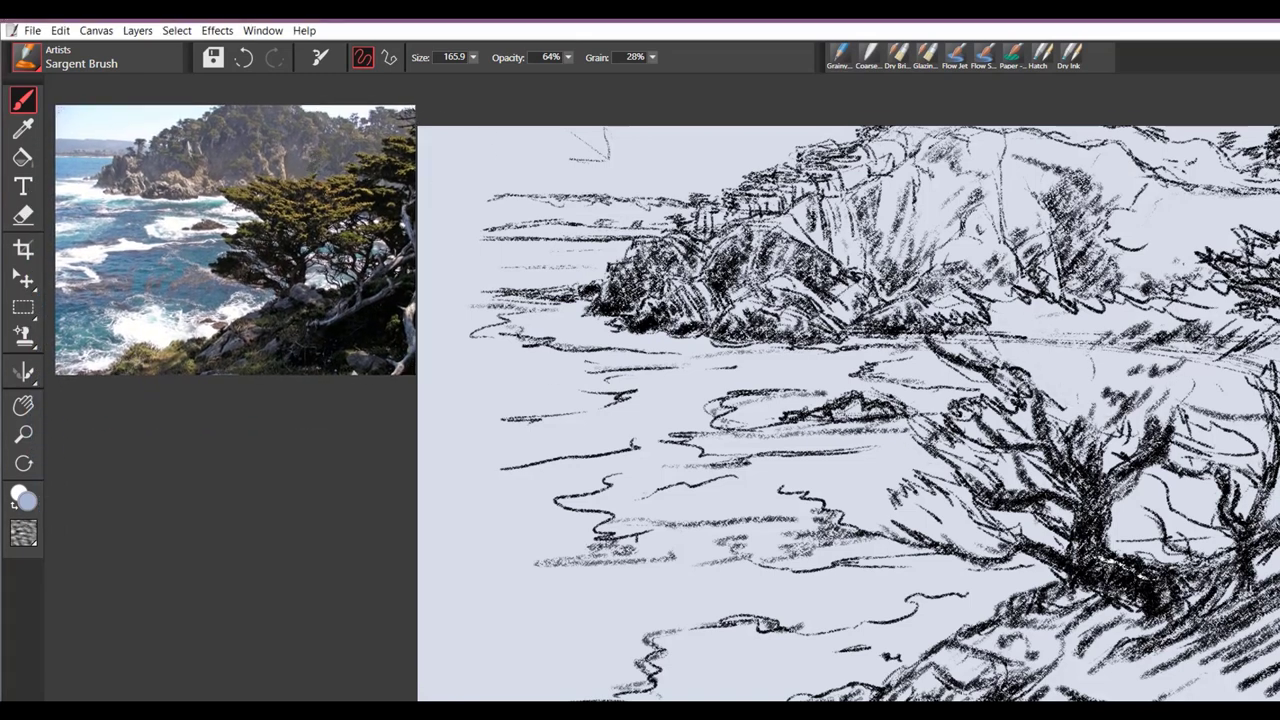
{"action": "key", "text": "ctrl+4"}
{"action": "left_click_drag", "start_coordinate": [1162, 374], "coordinate": [195, 451]}
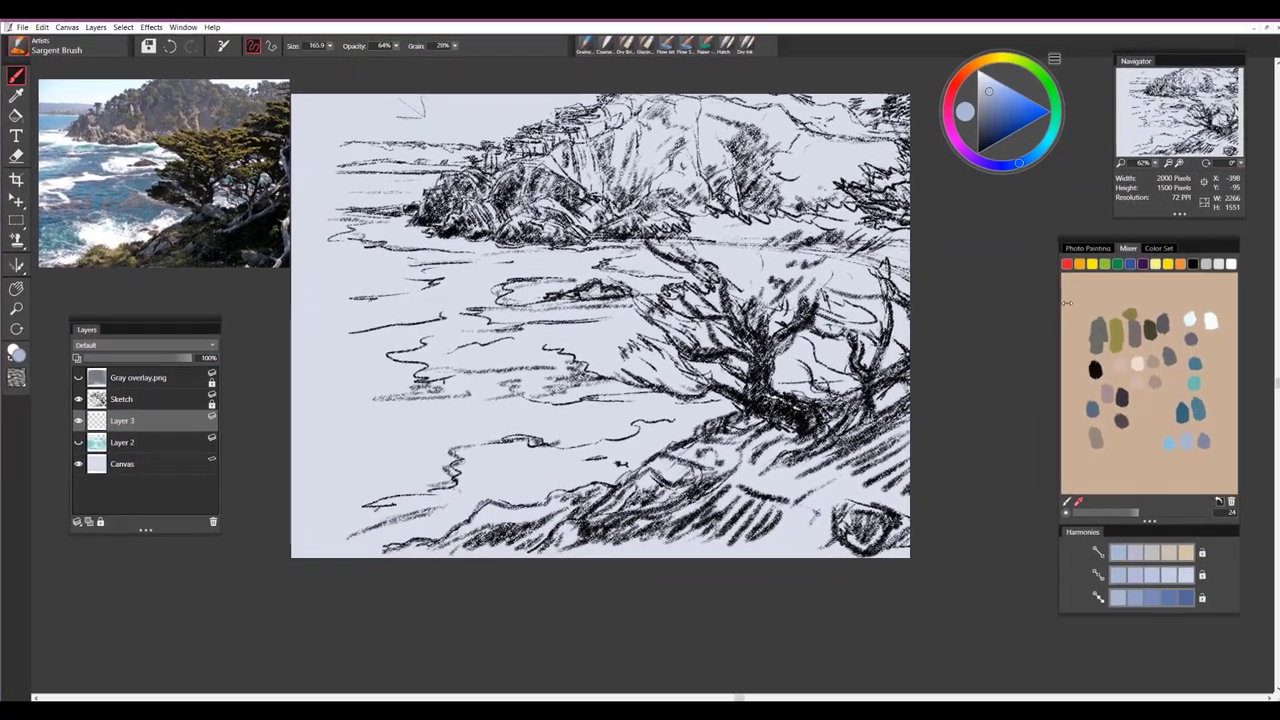
{"action": "left_click_drag", "start_coordinate": [1032, 94], "coordinate": [1075, 74]}
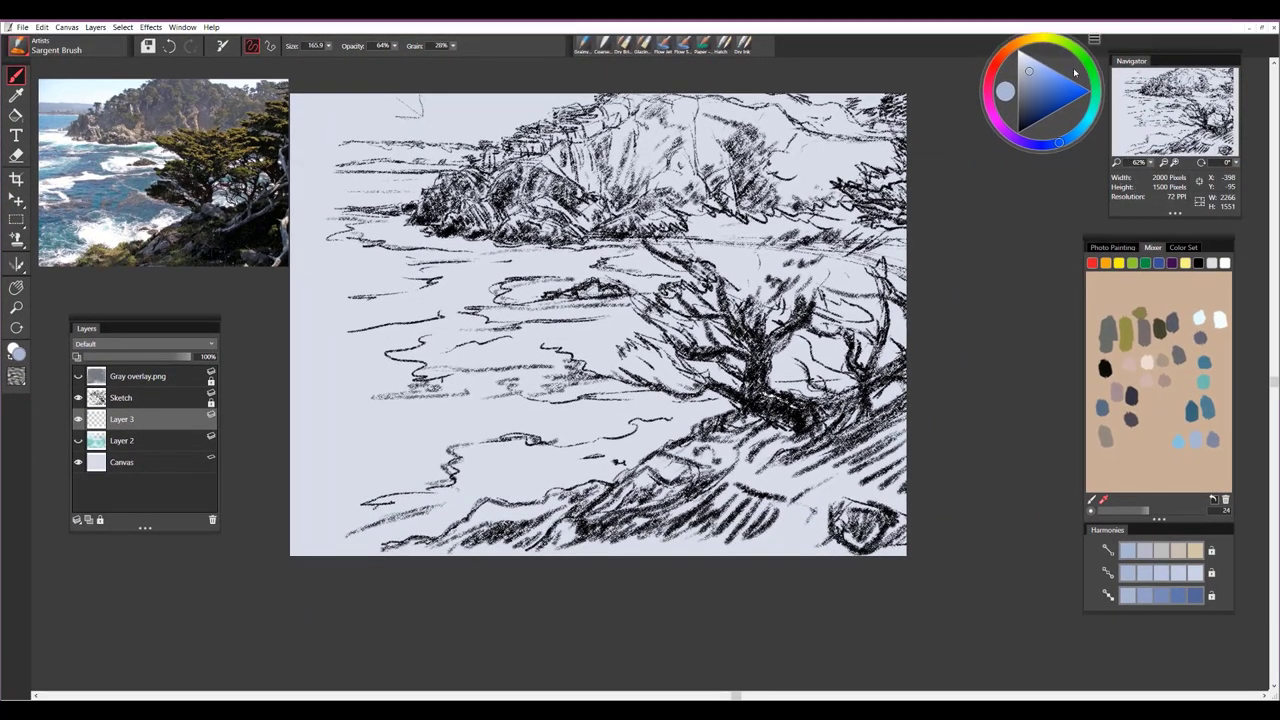
{"action": "left_click_drag", "start_coordinate": [1174, 243], "coordinate": [1200, 239]}
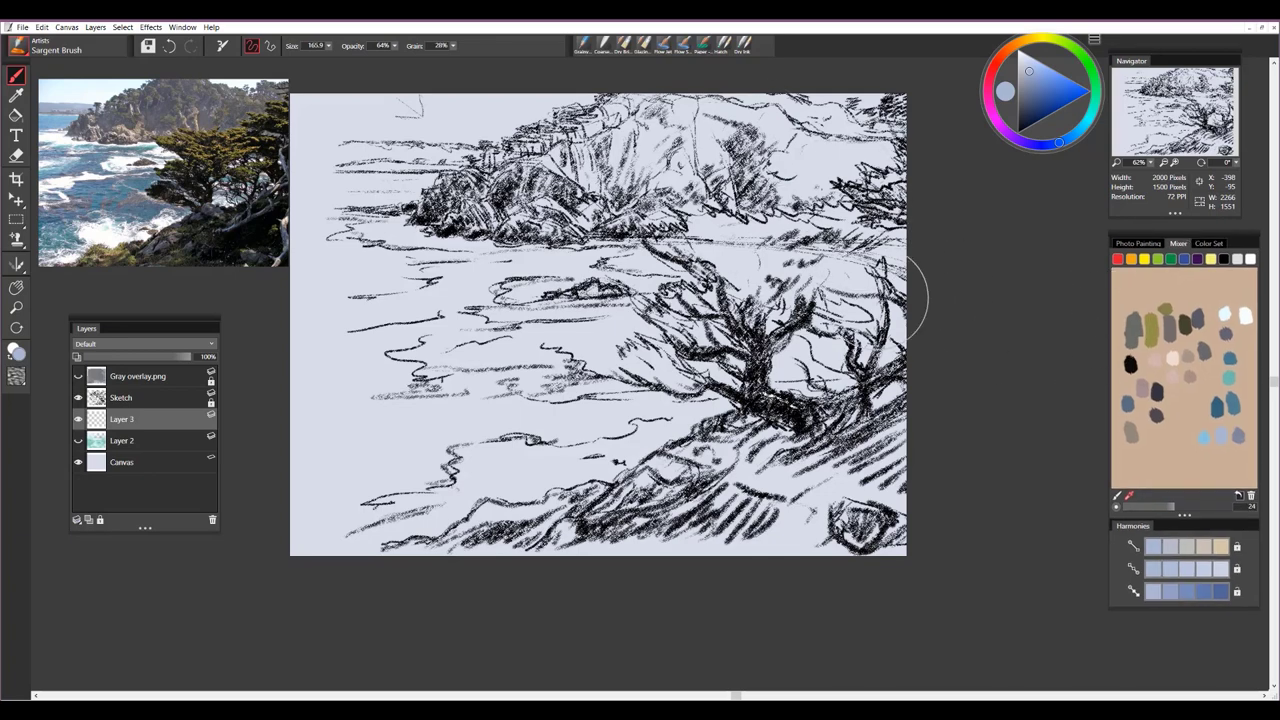
{"action": "key", "text": "ctrl+plus"}
{"action": "key", "text": "ctrl+plus"}
{"action": "left_click_drag", "start_coordinate": [825, 334], "coordinate": [909, 386]}
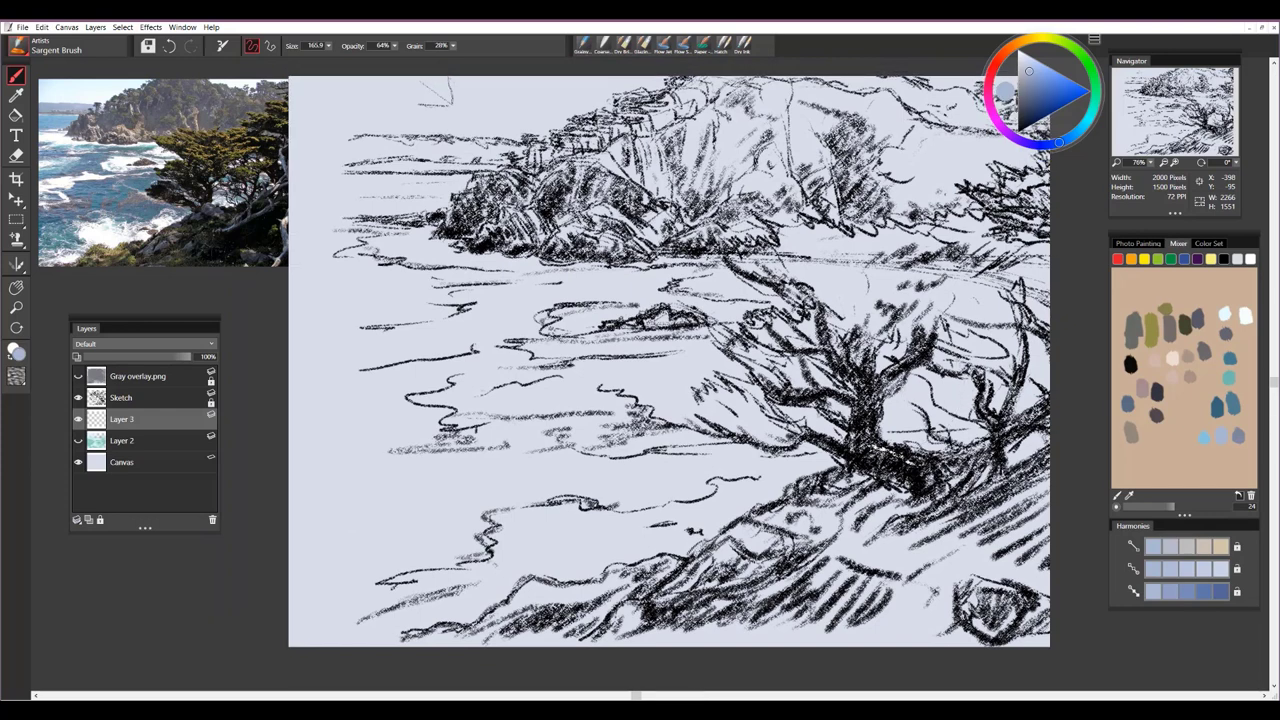
{"action": "key", "text": "ctrl+minus"}
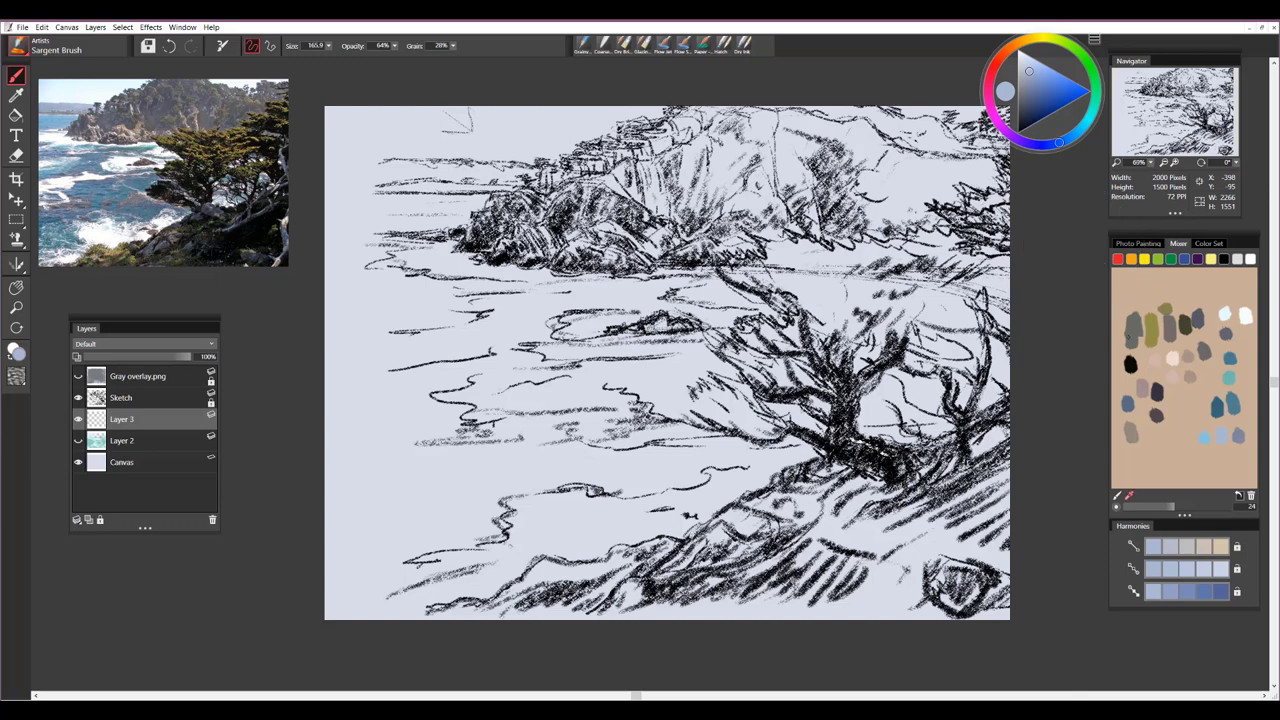
Step: Sample the muted gray-blue from the Mixer pad and lock all three color harmonies
{"action": "left_click", "coordinate": [1239, 435]}
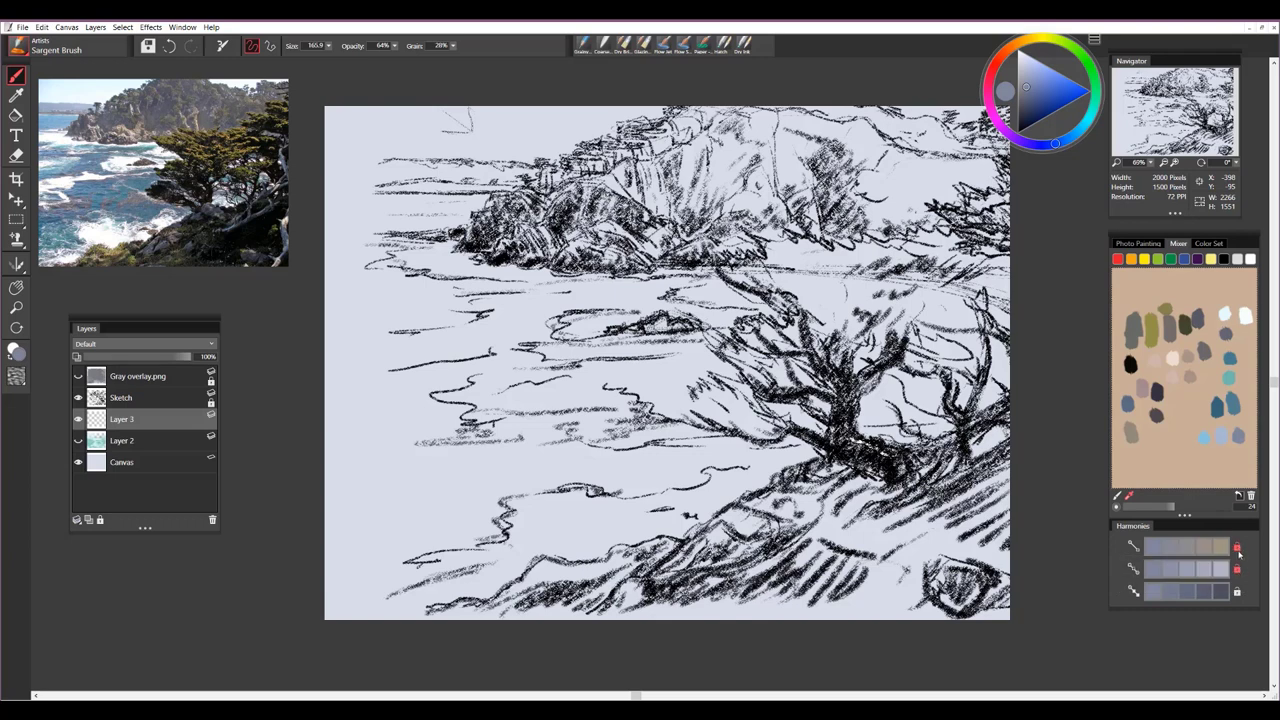
{"action": "left_click", "coordinate": [1237, 569]}
{"action": "left_click", "coordinate": [1237, 592]}
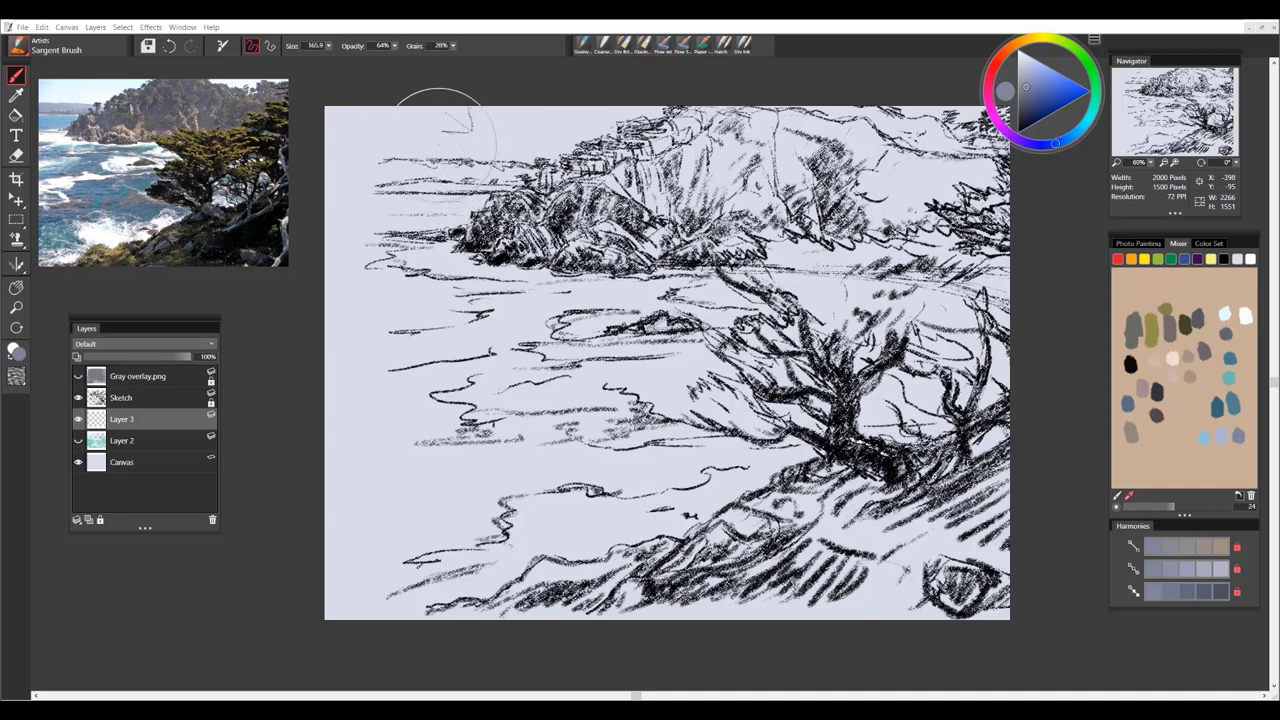
Step: Paint broad slate-blue strokes over the distant hills and a darker band along the horizon toward the rocky headland
{"action": "mouse_move", "coordinate": [437, 138]}
{"action": "left_mouse_down"}
{"action": "mouse_move", "coordinate": [385, 162]}
{"action": "mouse_move", "coordinate": [420, 140]}
{"action": "mouse_move", "coordinate": [400, 170]}
{"action": "mouse_move", "coordinate": [556, 160]}
{"action": "mouse_move", "coordinate": [385, 190]}
{"action": "left_mouse_up"}
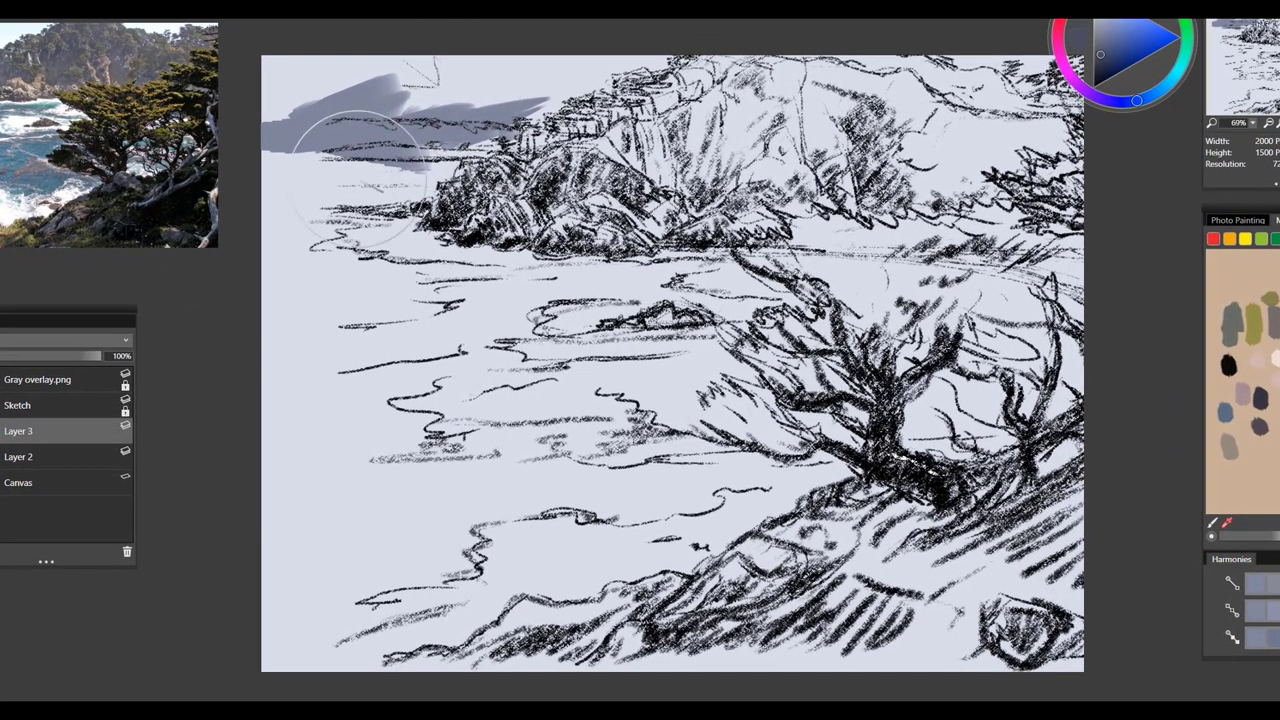
{"action": "mouse_move", "coordinate": [358, 178]}
{"action": "left_mouse_down"}
{"action": "mouse_move", "coordinate": [390, 140]}
{"action": "mouse_move", "coordinate": [280, 160]}
{"action": "left_mouse_up"}
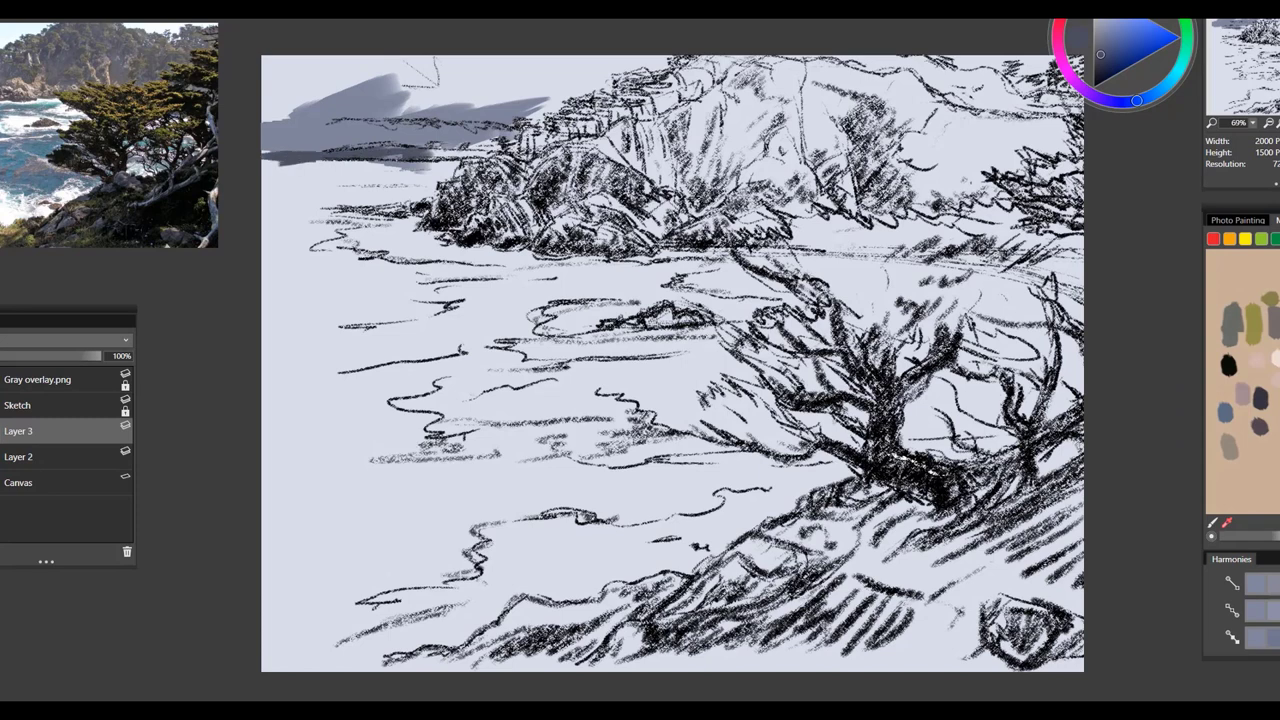
{"action": "left_click_drag", "start_coordinate": [458, 156], "coordinate": [530, 158]}
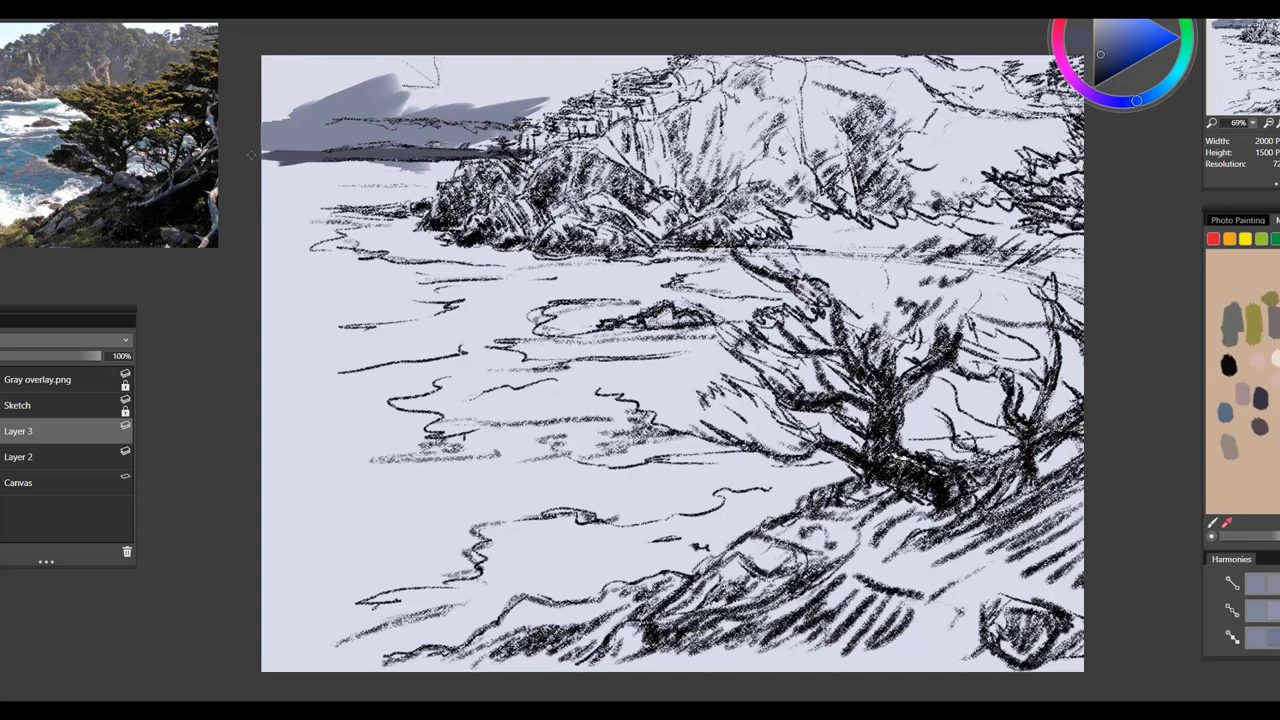
Step: Extend the distant band behind the headland in lighter blue-gray and shade the headland's outer rocks with dark slate strokes
{"action": "left_click", "coordinate": [1277, 614]}
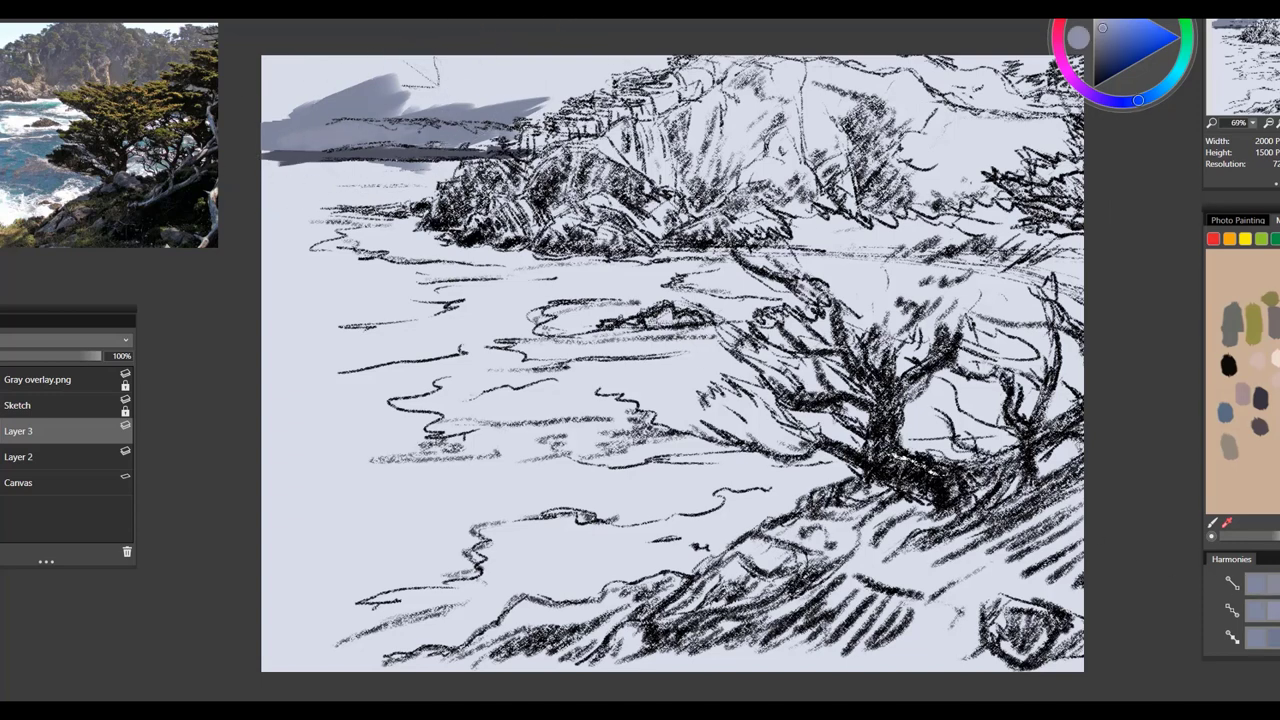
{"action": "left_click_drag", "start_coordinate": [512, 132], "coordinate": [668, 136]}
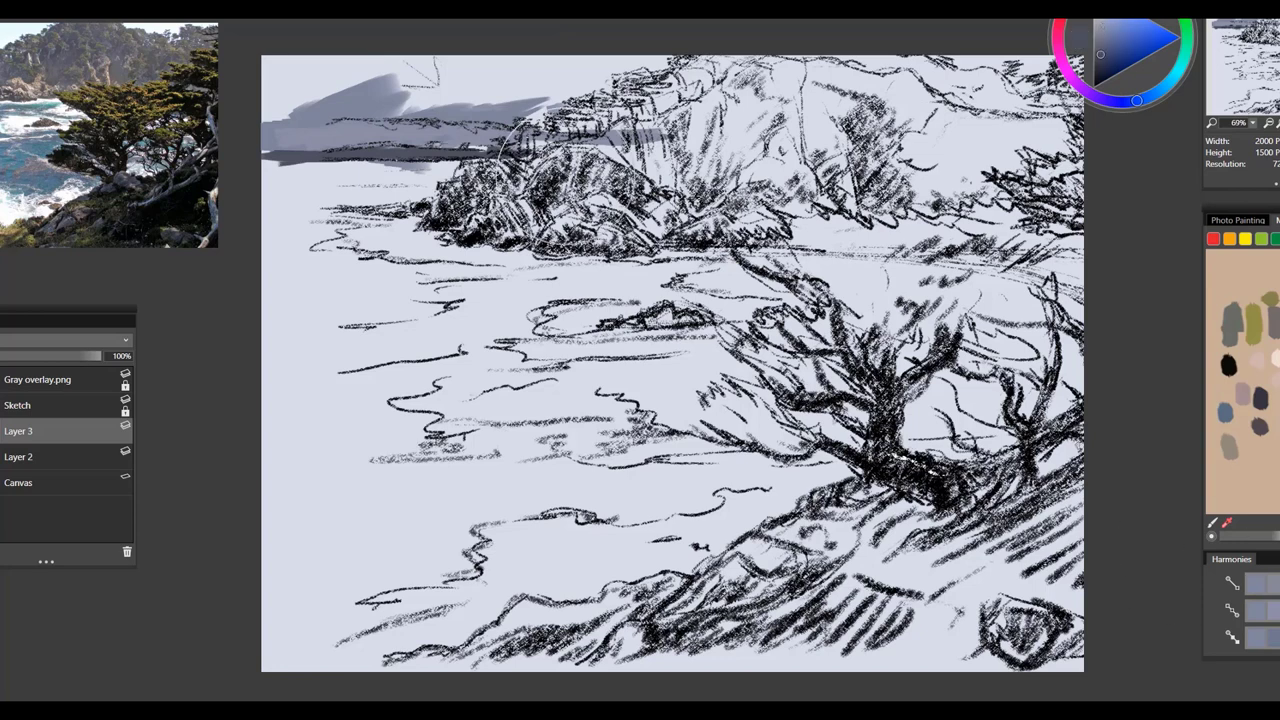
{"action": "left_click_drag", "start_coordinate": [550, 182], "coordinate": [557, 208]}
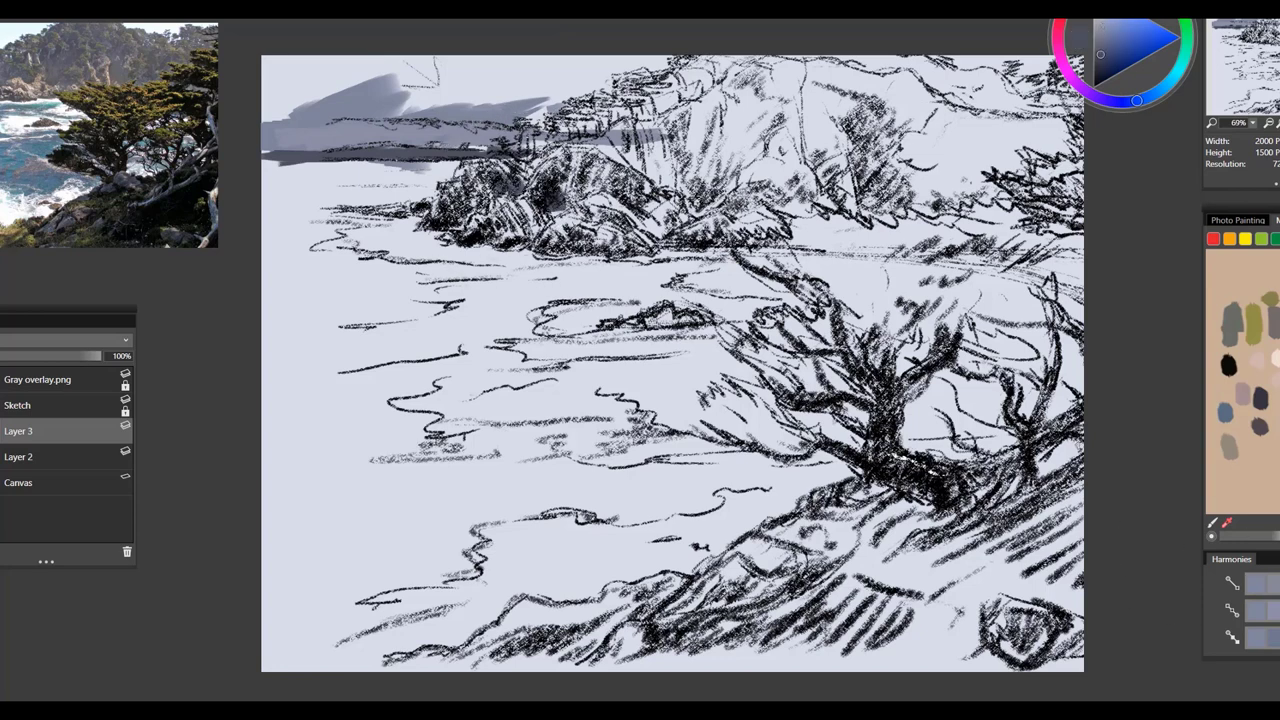
{"action": "left_click_drag", "start_coordinate": [486, 236], "coordinate": [508, 242]}
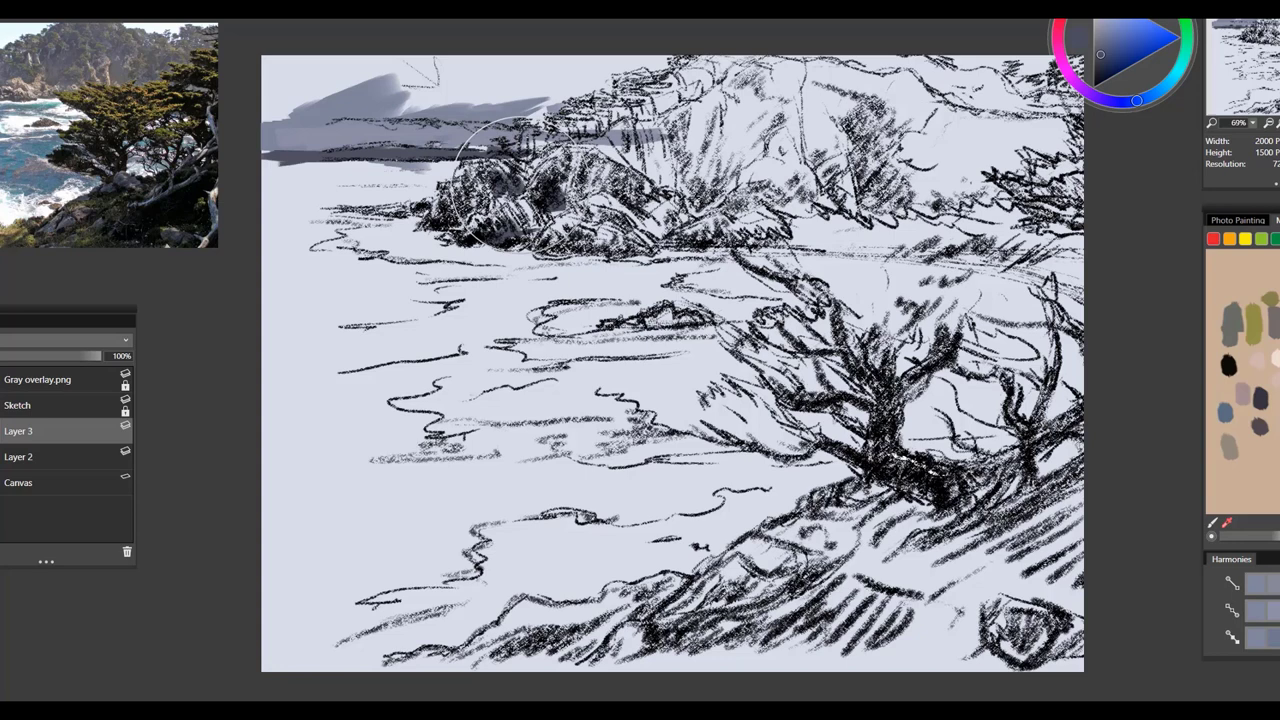
{"action": "left_click_drag", "start_coordinate": [510, 180], "coordinate": [526, 202]}
{"action": "mouse_move", "coordinate": [512, 140]}
{"action": "left_mouse_down"}
{"action": "mouse_move", "coordinate": [566, 176]}
{"action": "mouse_move", "coordinate": [590, 165]}
{"action": "mouse_move", "coordinate": [617, 175]}
{"action": "mouse_move", "coordinate": [464, 200]}
{"action": "left_mouse_up"}
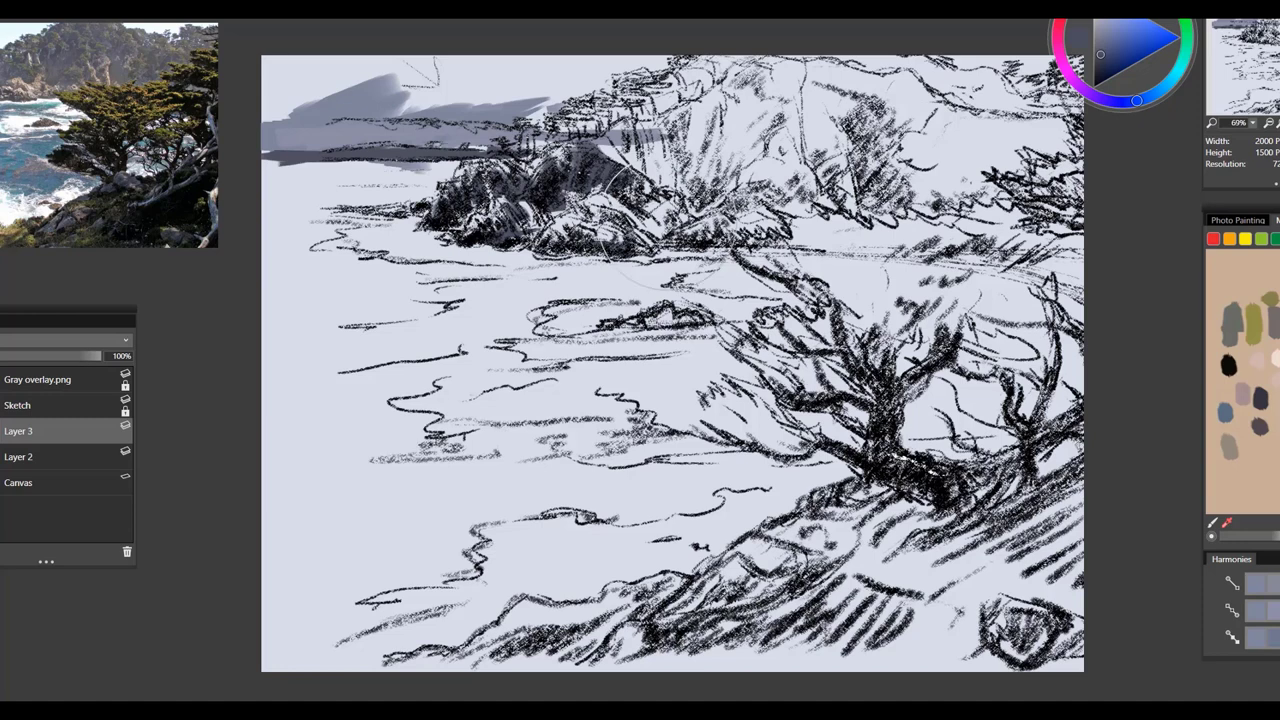
Step: Paint dark slate shadows along the headland's waterline and down the cliff crevice, shifting the hue slightly toward violet for the crevice
{"action": "mouse_move", "coordinate": [615, 185]}
{"action": "left_mouse_down"}
{"action": "mouse_move", "coordinate": [730, 238]}
{"action": "mouse_move", "coordinate": [805, 236]}
{"action": "left_mouse_up"}
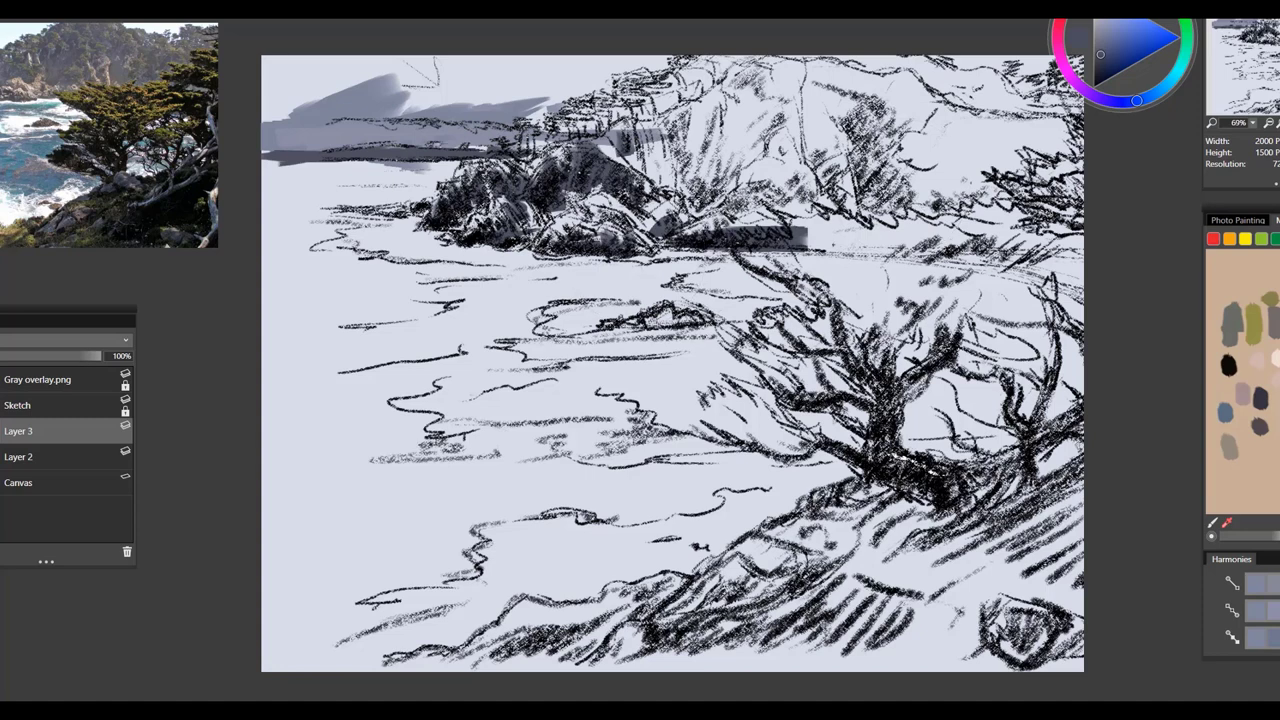
{"action": "left_click_drag", "start_coordinate": [806, 244], "coordinate": [912, 245]}
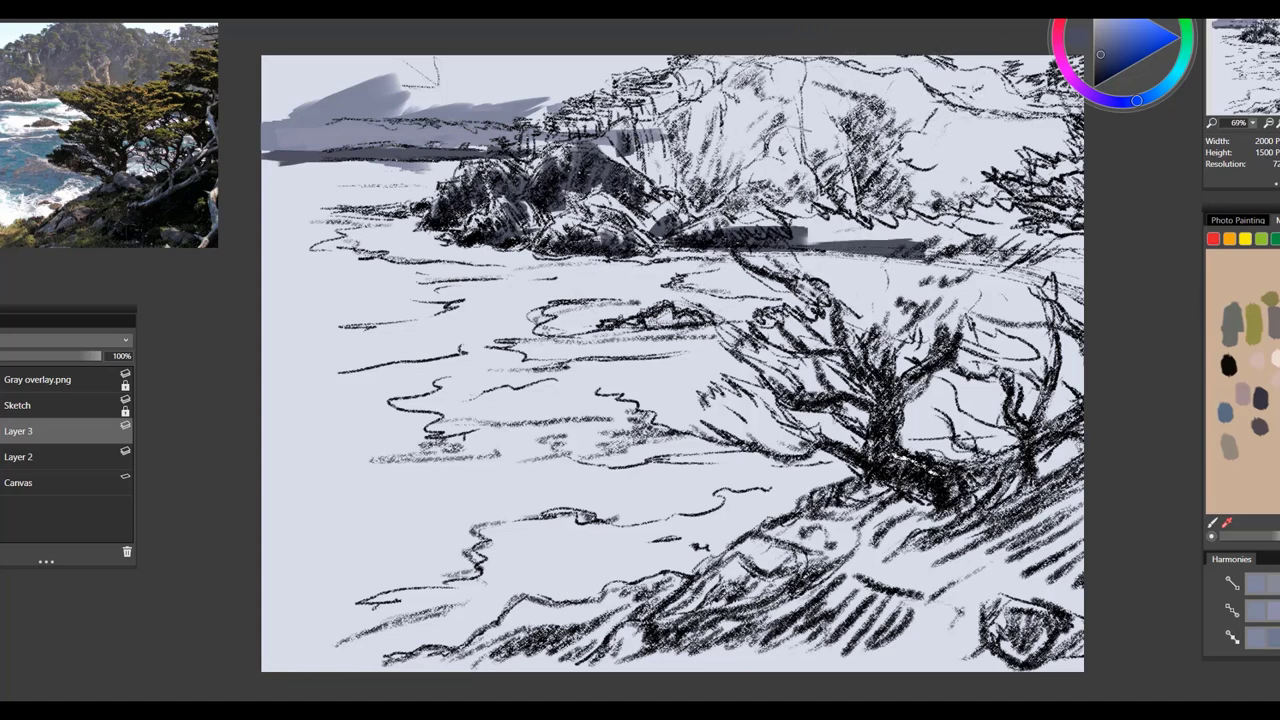
{"action": "left_click_drag", "start_coordinate": [829, 132], "coordinate": [828, 190]}
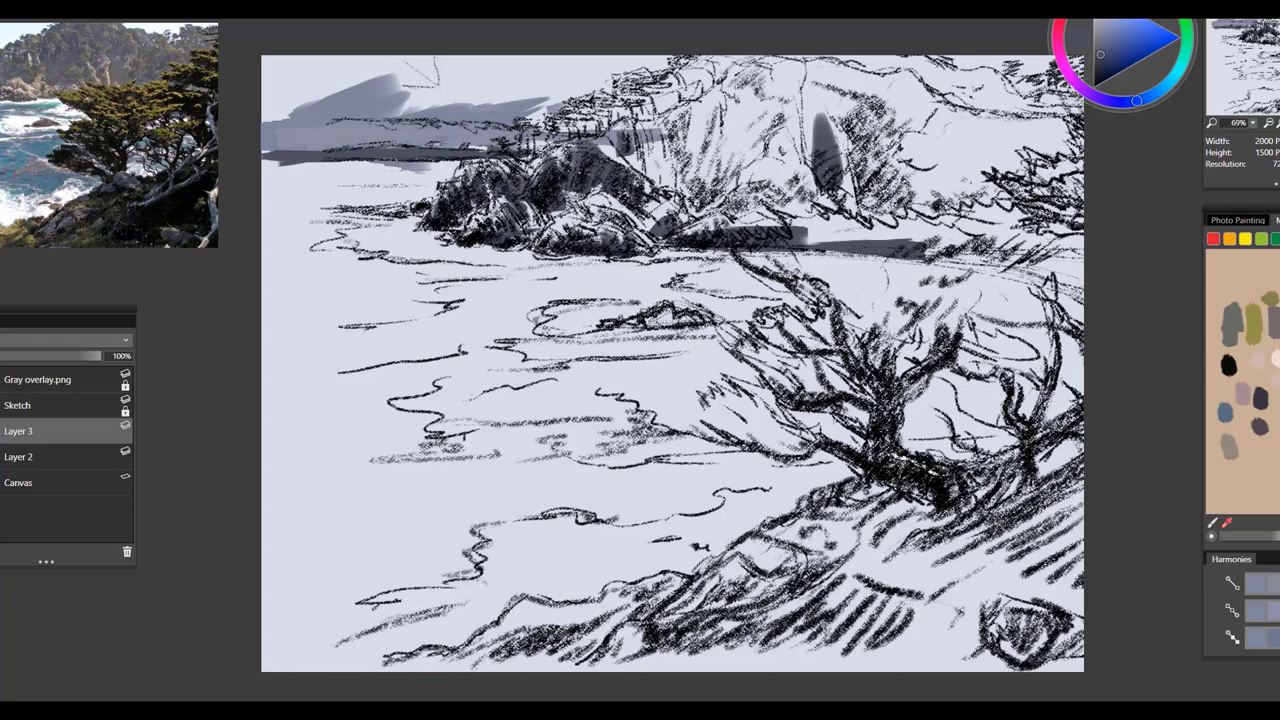
{"action": "left_click", "coordinate": [1096, 50]}
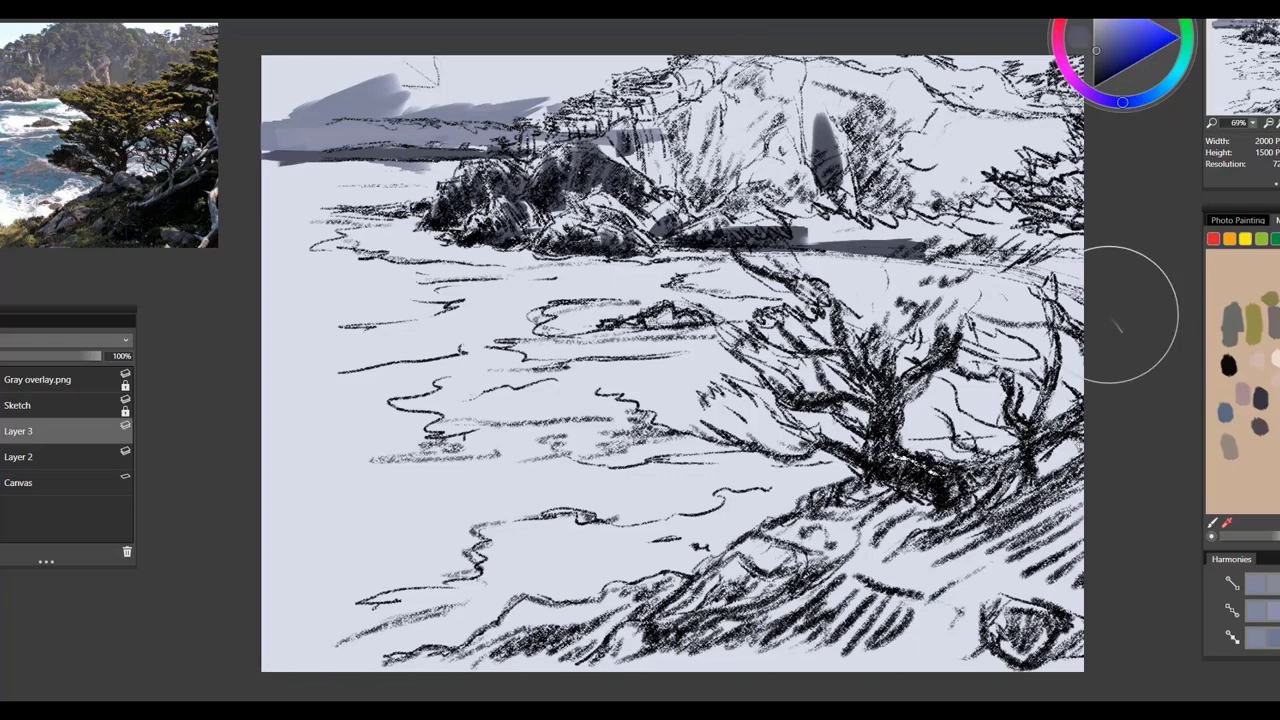
{"action": "left_click_drag", "start_coordinate": [828, 135], "coordinate": [854, 205]}
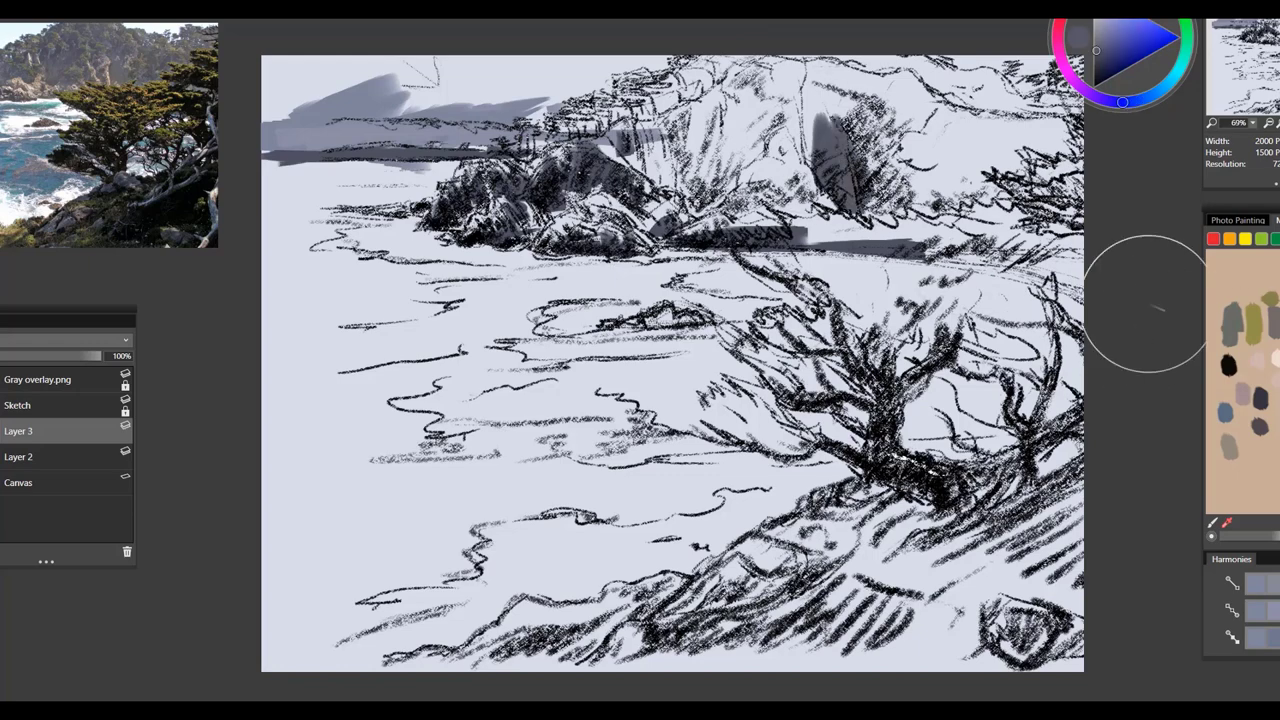
Step: Sample a warm taupe from the Mixer pad and paint brown strokes down the cliff crevice and along the shore below it
{"action": "left_click", "coordinate": [1242, 396]}
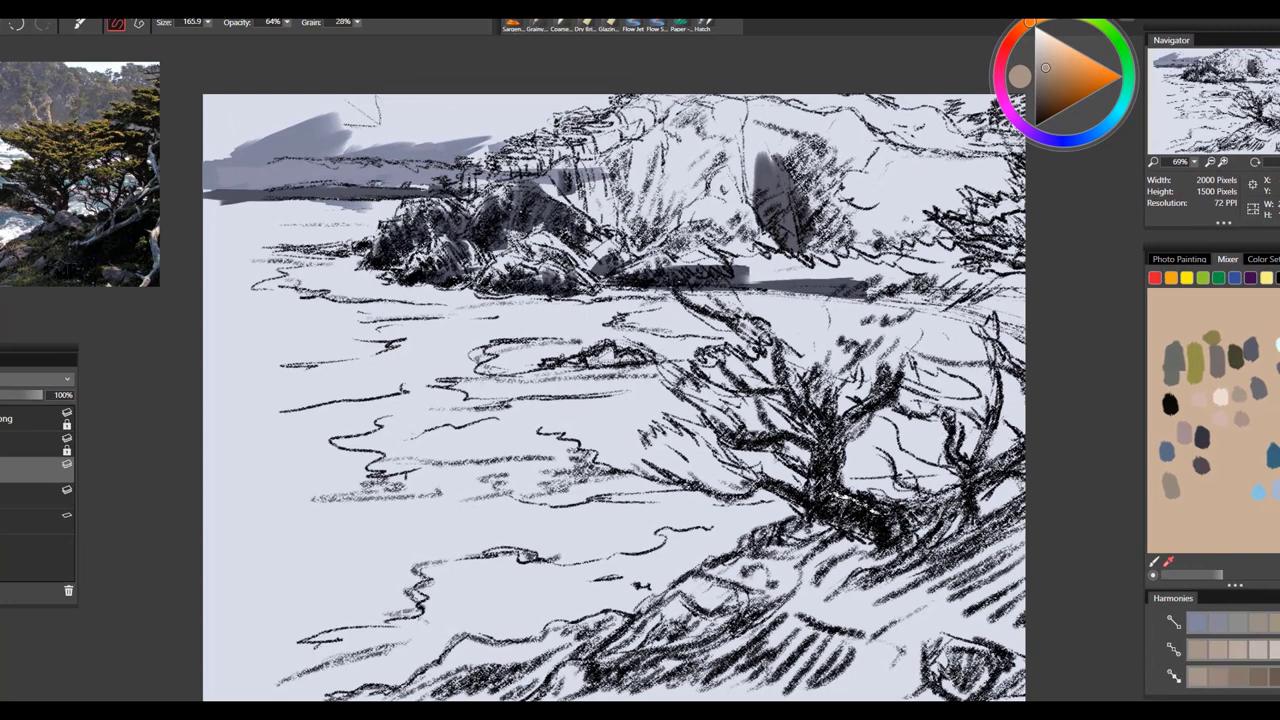
{"action": "left_click_drag", "start_coordinate": [788, 180], "coordinate": [814, 246]}
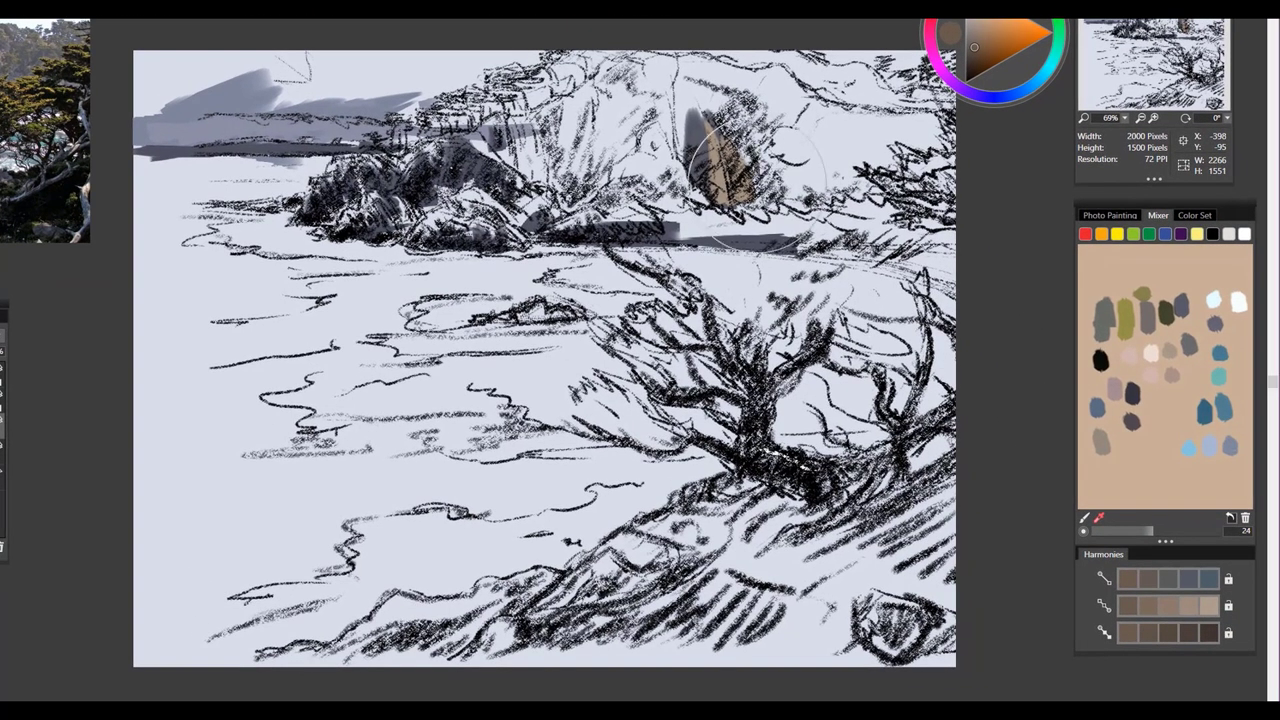
{"action": "mouse_move", "coordinate": [756, 185]}
{"action": "left_mouse_down"}
{"action": "mouse_move", "coordinate": [700, 130]}
{"action": "mouse_move", "coordinate": [750, 195]}
{"action": "left_mouse_up"}
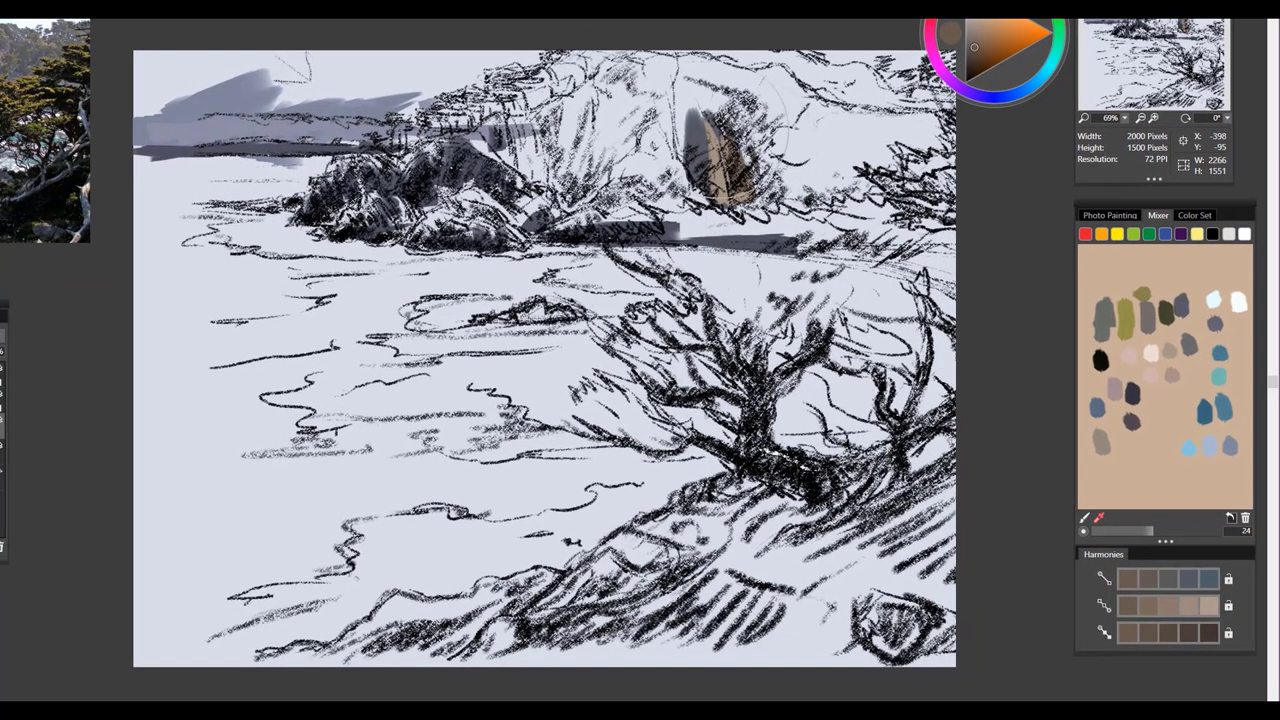
{"action": "left_click_drag", "start_coordinate": [705, 105], "coordinate": [715, 170]}
{"action": "left_click_drag", "start_coordinate": [668, 85], "coordinate": [690, 155]}
{"action": "left_click_drag", "start_coordinate": [740, 206], "coordinate": [855, 228]}
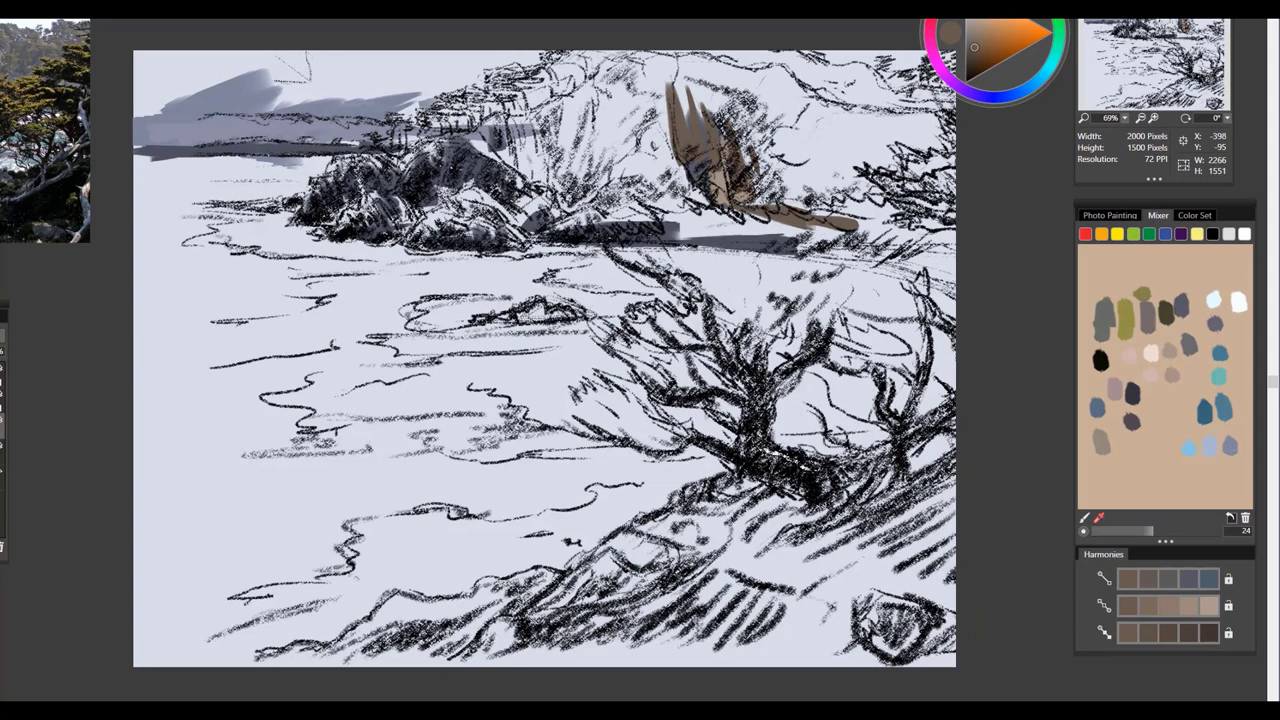
Step: Add brown accents to the headland rocks, the cliff face, the hill's upper edge and the far slope above the cove
{"action": "left_click_drag", "start_coordinate": [594, 132], "coordinate": [598, 162]}
{"action": "left_click_drag", "start_coordinate": [524, 148], "coordinate": [538, 162]}
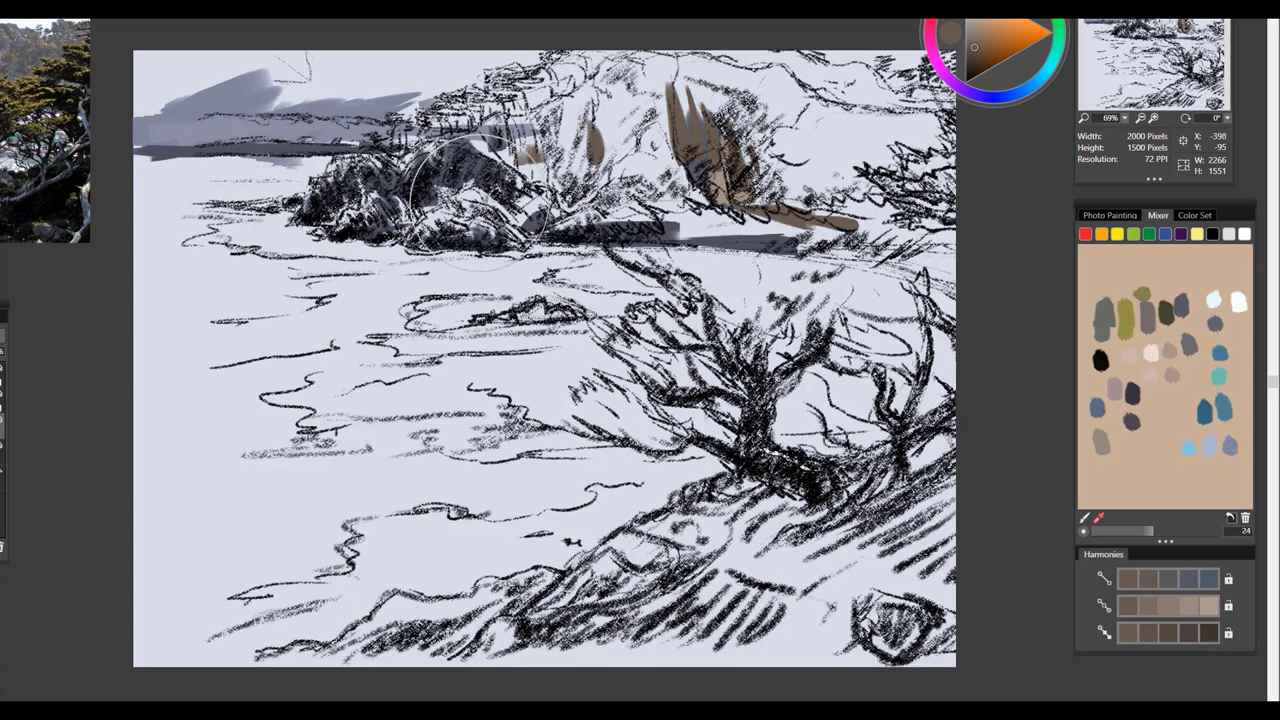
{"action": "mouse_move", "coordinate": [455, 198]}
{"action": "left_mouse_down"}
{"action": "mouse_move", "coordinate": [431, 220]}
{"action": "mouse_move", "coordinate": [485, 199]}
{"action": "left_mouse_up"}
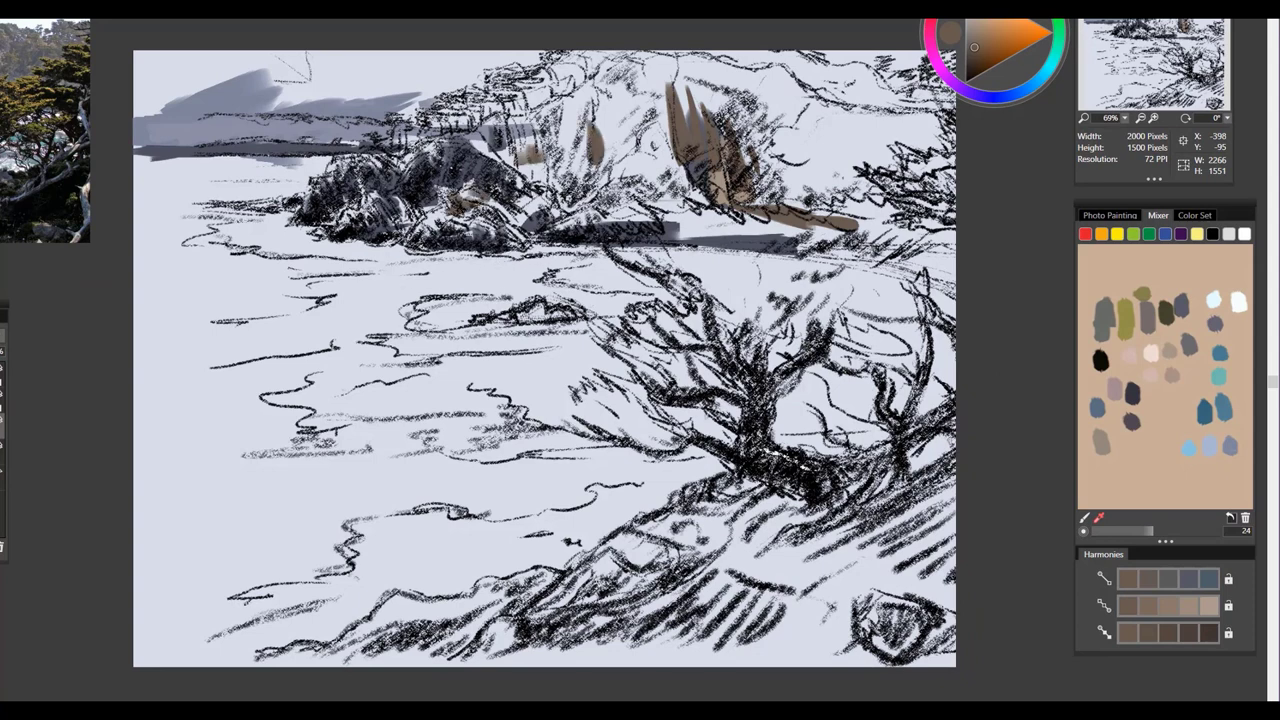
{"action": "left_click_drag", "start_coordinate": [450, 123], "coordinate": [548, 110]}
{"action": "left_click_drag", "start_coordinate": [570, 88], "coordinate": [663, 77]}
{"action": "mouse_move", "coordinate": [812, 142]}
{"action": "left_mouse_down"}
{"action": "mouse_move", "coordinate": [830, 165]}
{"action": "mouse_move", "coordinate": [897, 132]}
{"action": "mouse_move", "coordinate": [964, 160]}
{"action": "left_mouse_up"}
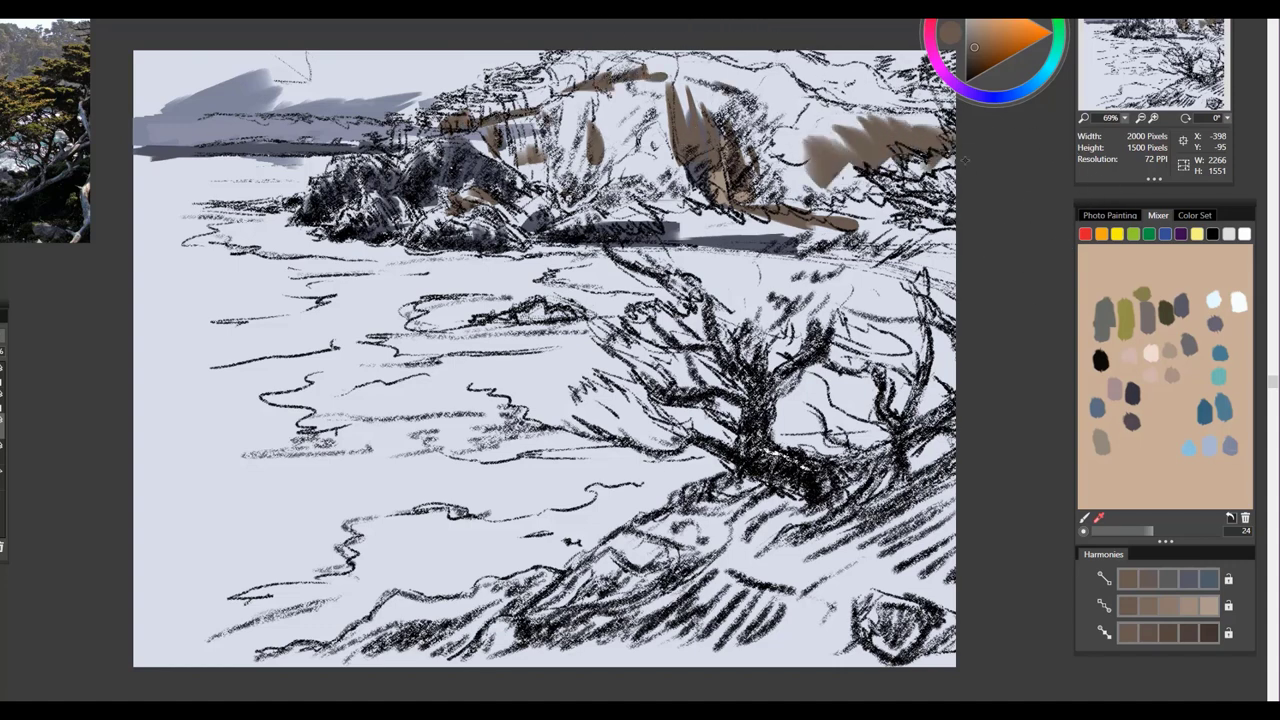
Step: Sample the dark olive green from the Mixer pad and paint foliage over the slope above the cove
{"action": "left_click", "coordinate": [1167, 315]}
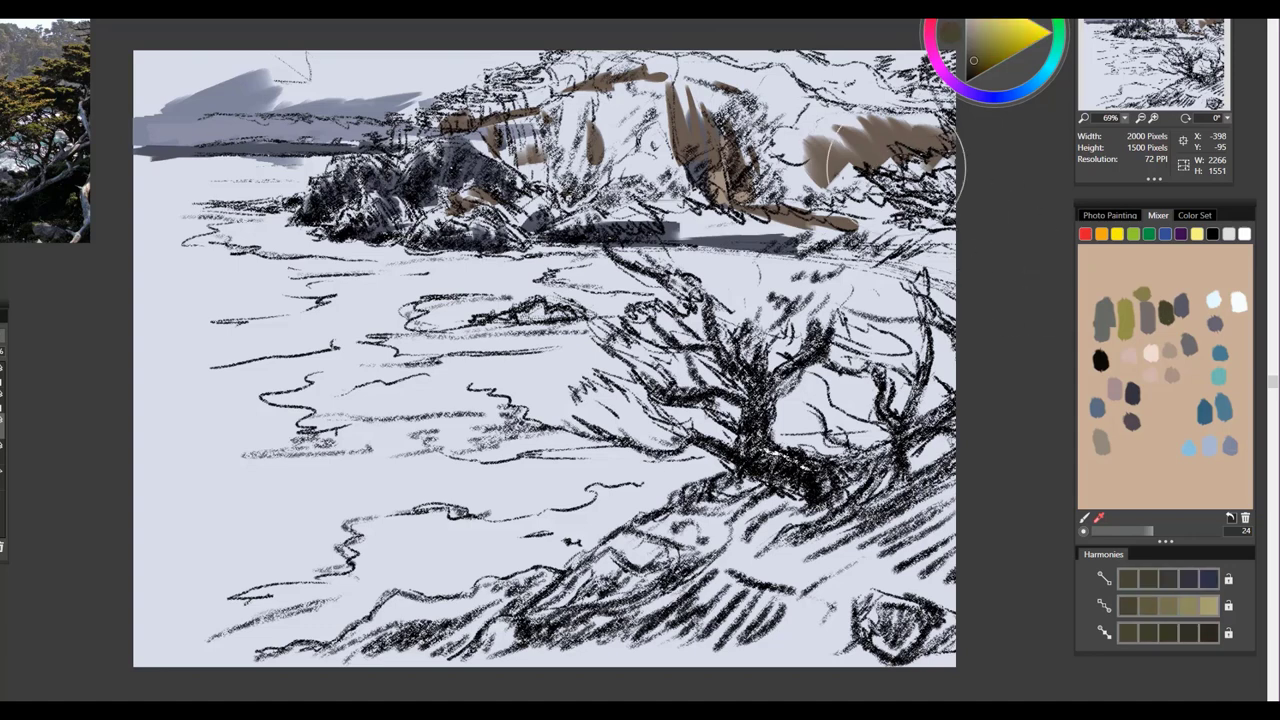
{"action": "mouse_move", "coordinate": [868, 170]}
{"action": "left_mouse_down"}
{"action": "mouse_move", "coordinate": [915, 140]}
{"action": "mouse_move", "coordinate": [945, 150]}
{"action": "left_mouse_up"}
{"action": "left_click_drag", "start_coordinate": [838, 112], "coordinate": [866, 148]}
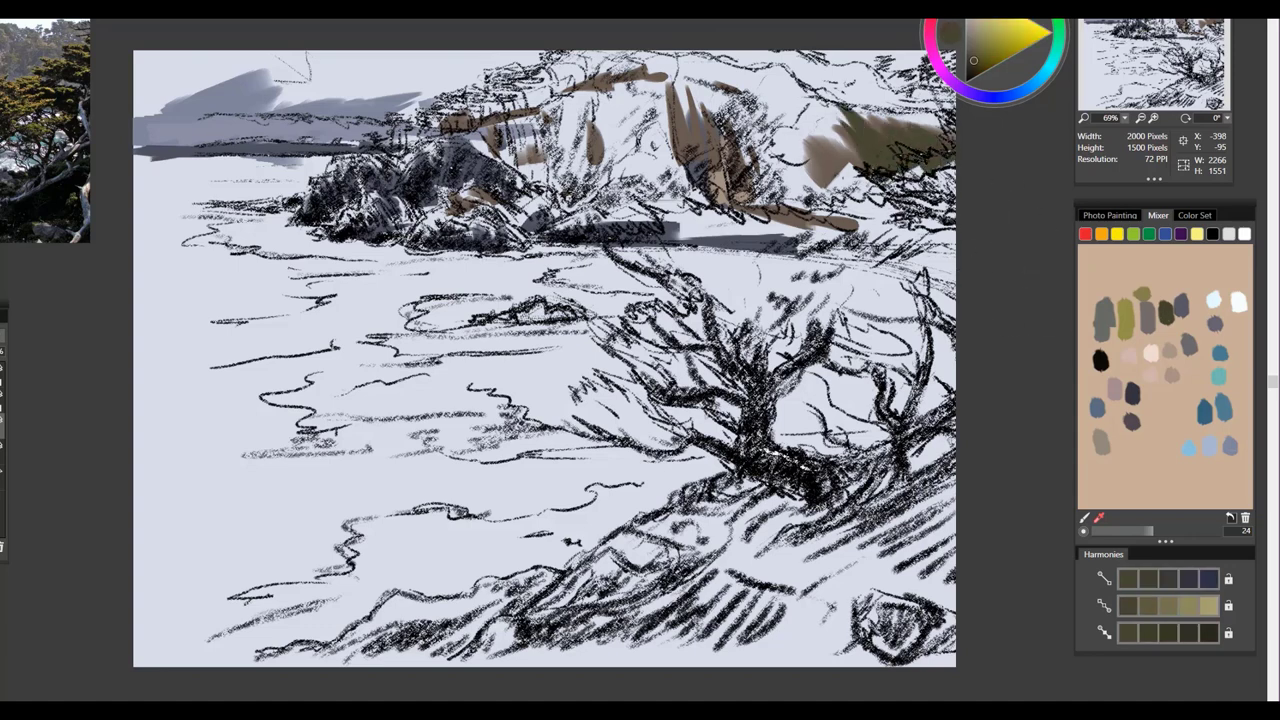
{"action": "mouse_move", "coordinate": [775, 62]}
{"action": "left_mouse_down"}
{"action": "mouse_move", "coordinate": [788, 95]}
{"action": "mouse_move", "coordinate": [736, 82]}
{"action": "left_mouse_up"}
{"action": "left_click_drag", "start_coordinate": [830, 104], "coordinate": [932, 122]}
Step: Block in the rest of the hilltop with broad dark olive strokes, from the headland trees across to the far slope
{"action": "left_click_drag", "start_coordinate": [682, 68], "coordinate": [536, 118]}
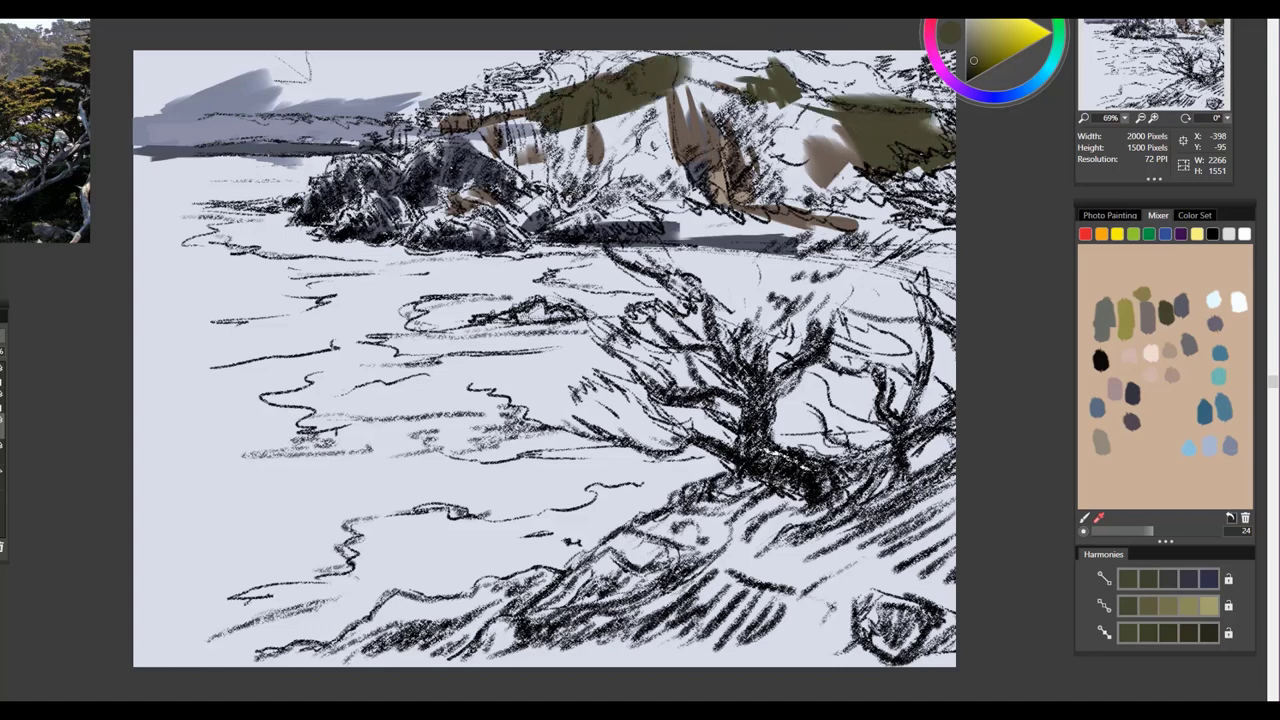
{"action": "left_click_drag", "start_coordinate": [600, 80], "coordinate": [510, 112]}
{"action": "left_click_drag", "start_coordinate": [655, 112], "coordinate": [545, 150]}
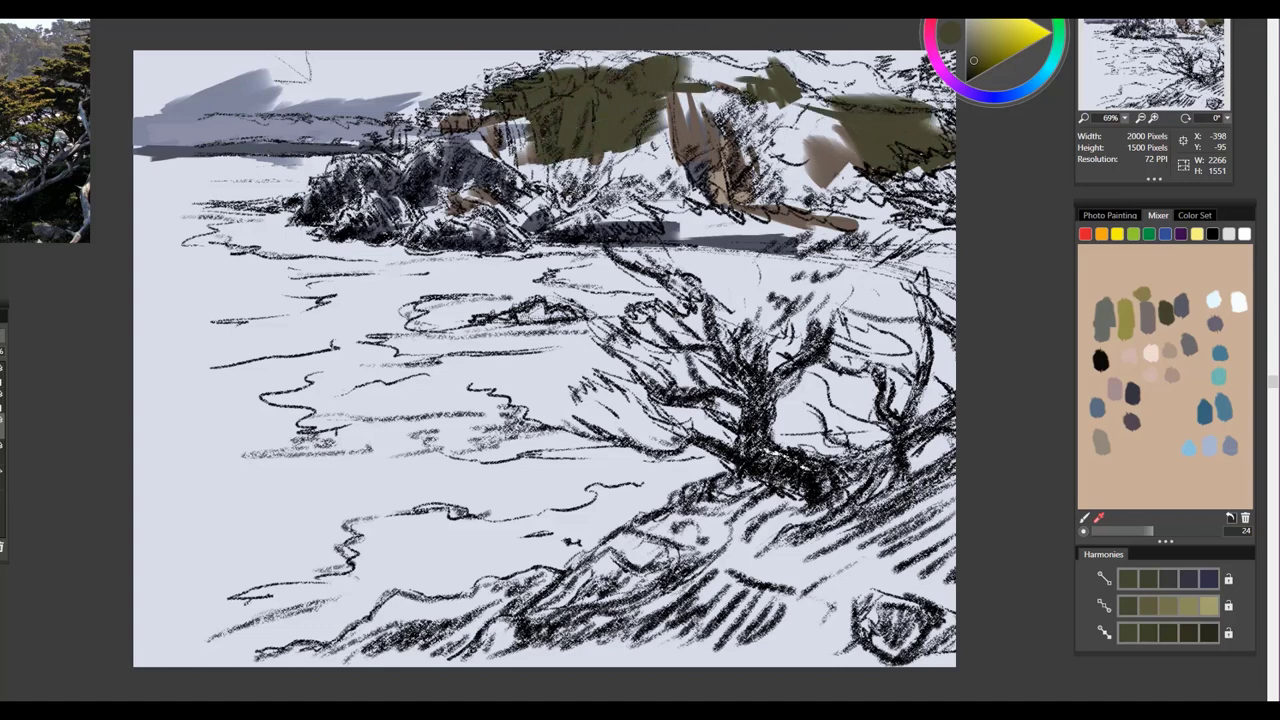
{"action": "mouse_move", "coordinate": [706, 96]}
{"action": "left_mouse_down"}
{"action": "mouse_move", "coordinate": [796, 78]}
{"action": "mouse_move", "coordinate": [908, 106]}
{"action": "left_mouse_up"}
{"action": "left_click_drag", "start_coordinate": [775, 140], "coordinate": [852, 147]}
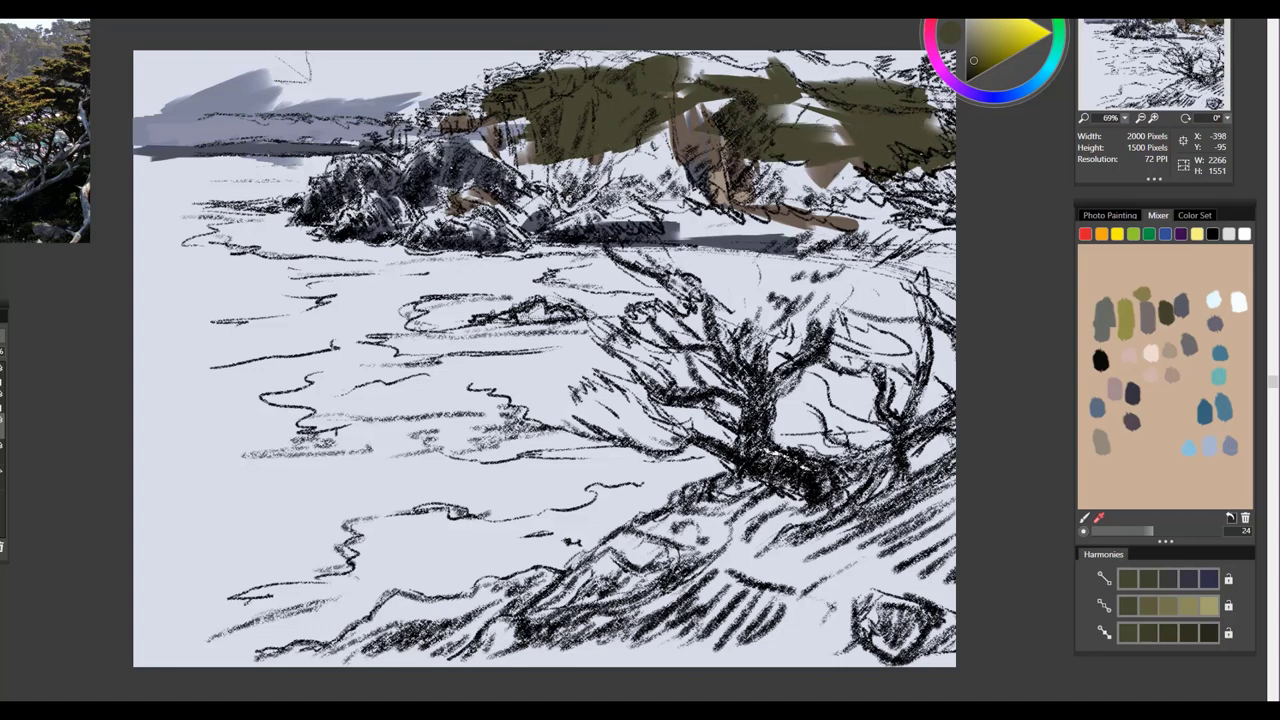
Step: Sample the pale peach from the Mixer pad and paint sunlit highlights on the headland rocks, cliff face and beach
{"action": "left_click", "coordinate": [1151, 353]}
{"action": "mouse_move", "coordinate": [470, 195]}
{"action": "left_mouse_down"}
{"action": "mouse_move", "coordinate": [420, 225]}
{"action": "mouse_move", "coordinate": [500, 200]}
{"action": "mouse_move", "coordinate": [550, 212]}
{"action": "mouse_move", "coordinate": [636, 171]}
{"action": "mouse_move", "coordinate": [690, 215]}
{"action": "mouse_move", "coordinate": [832, 225]}
{"action": "left_mouse_up"}
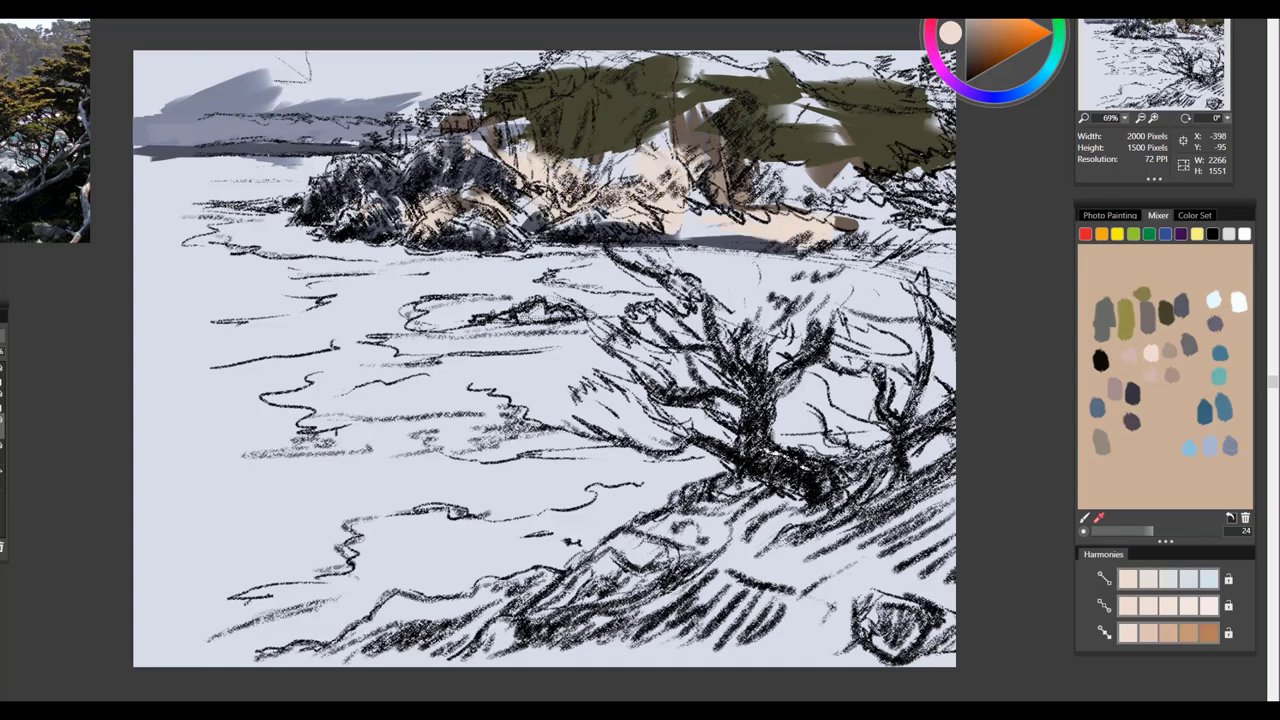
{"action": "left_click_drag", "start_coordinate": [375, 142], "coordinate": [358, 180]}
{"action": "left_click_drag", "start_coordinate": [620, 190], "coordinate": [664, 178]}
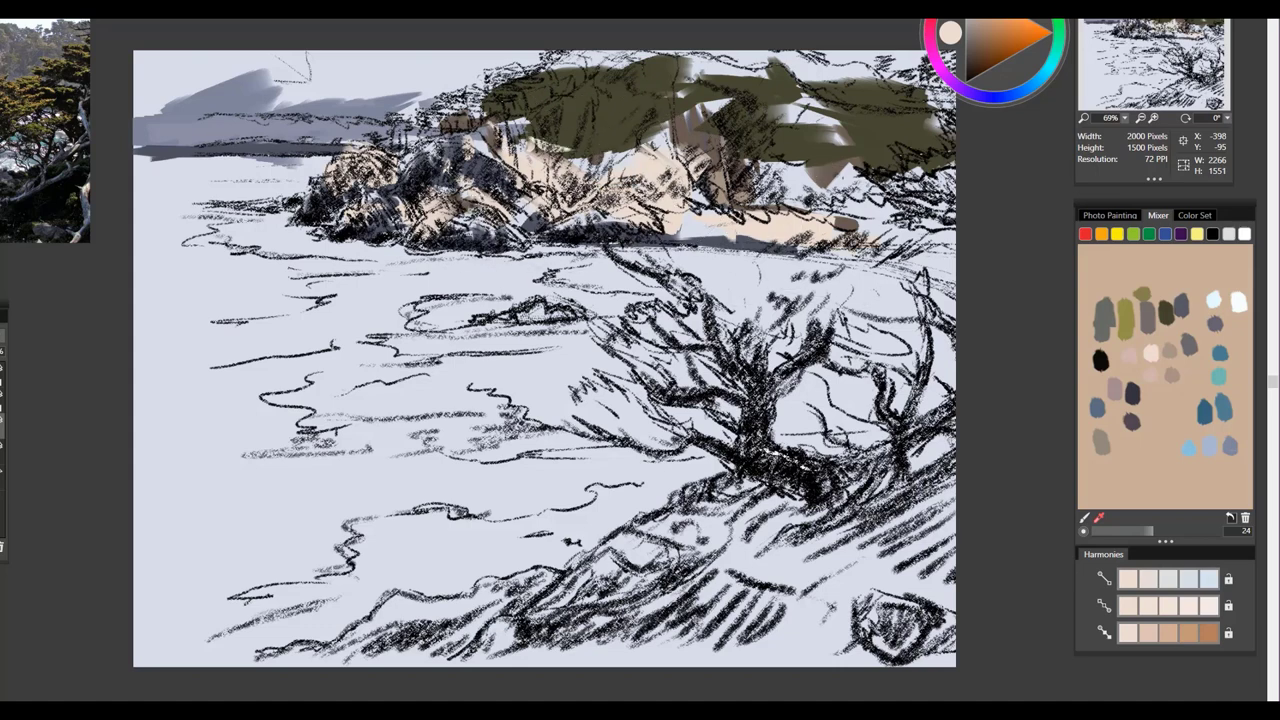
{"action": "left_click_drag", "start_coordinate": [482, 150], "coordinate": [514, 128]}
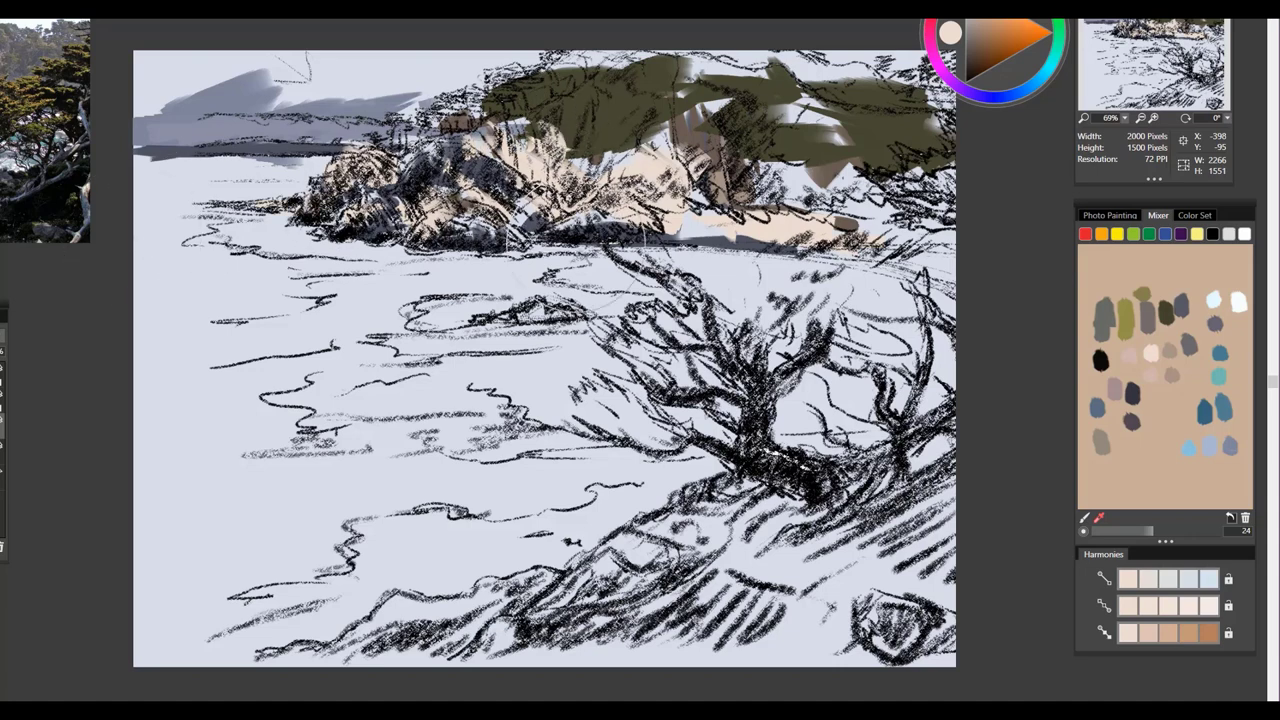
Step: Sample the teal from the Mixer pad and paint light aqua water around the headland and below the distant horizon
{"action": "left_click", "coordinate": [1221, 377]}
{"action": "left_click_drag", "start_coordinate": [372, 358], "coordinate": [508, 362]}
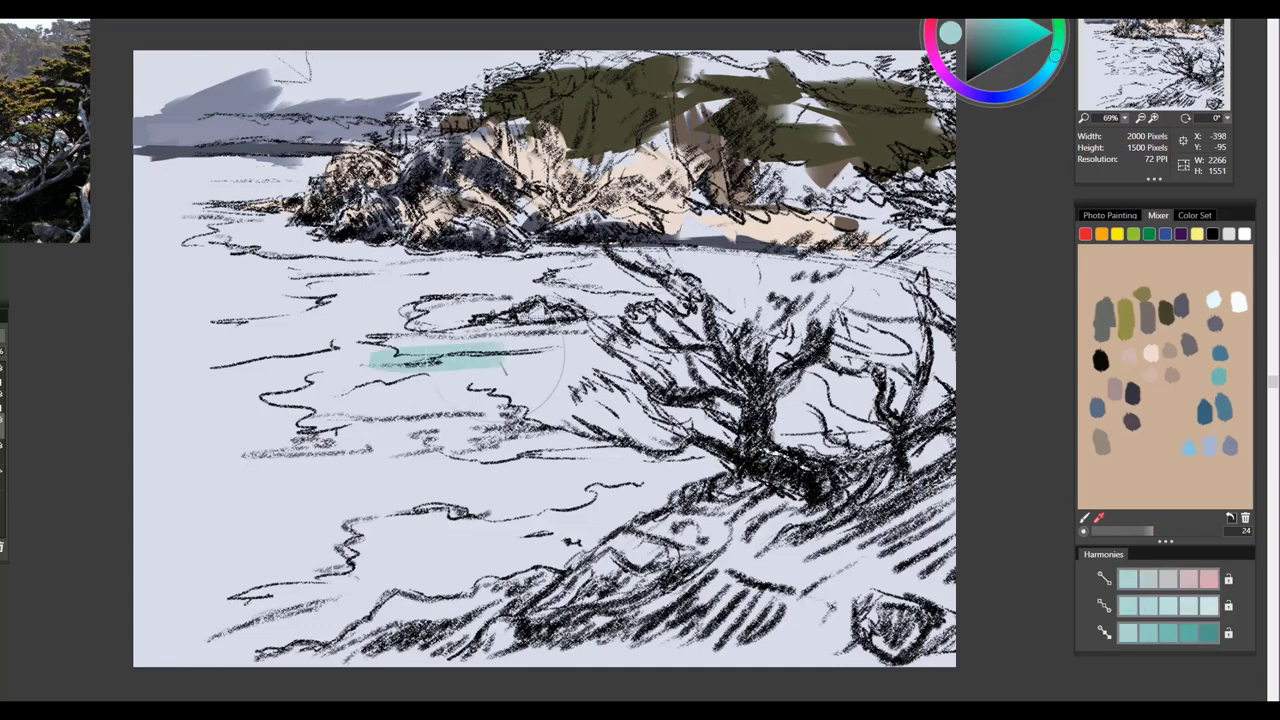
{"action": "left_click_drag", "start_coordinate": [316, 286], "coordinate": [586, 287]}
{"action": "mouse_move", "coordinate": [770, 290]}
{"action": "left_mouse_down"}
{"action": "mouse_move", "coordinate": [510, 262]}
{"action": "mouse_move", "coordinate": [218, 250]}
{"action": "left_mouse_up"}
{"action": "left_click_drag", "start_coordinate": [300, 228], "coordinate": [205, 242]}
{"action": "left_click_drag", "start_coordinate": [300, 170], "coordinate": [140, 172]}
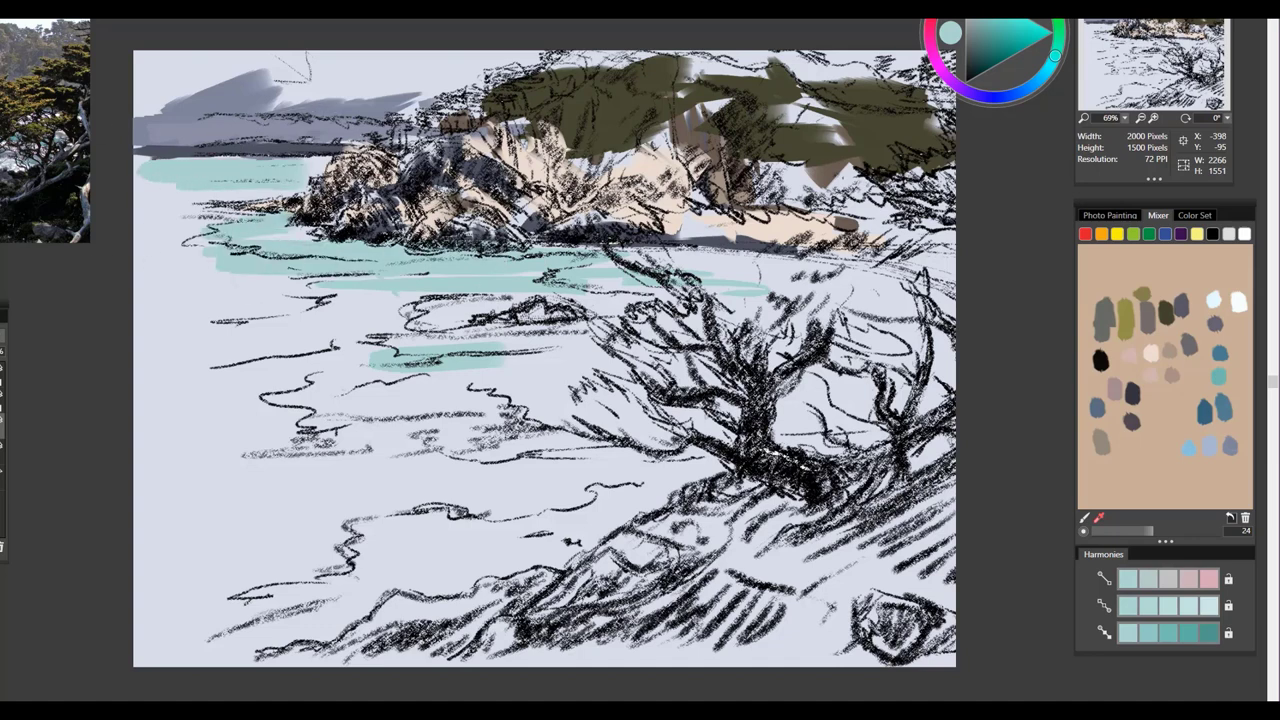
Step: Continue the light aqua water into the cove behind the tree and across the foreground beside the rocky slope
{"action": "left_click_drag", "start_coordinate": [860, 288], "coordinate": [952, 282]}
{"action": "mouse_move", "coordinate": [794, 252]}
{"action": "left_mouse_down"}
{"action": "mouse_move", "coordinate": [608, 258]}
{"action": "mouse_move", "coordinate": [898, 278]}
{"action": "left_mouse_up"}
{"action": "left_click_drag", "start_coordinate": [544, 474], "coordinate": [464, 477]}
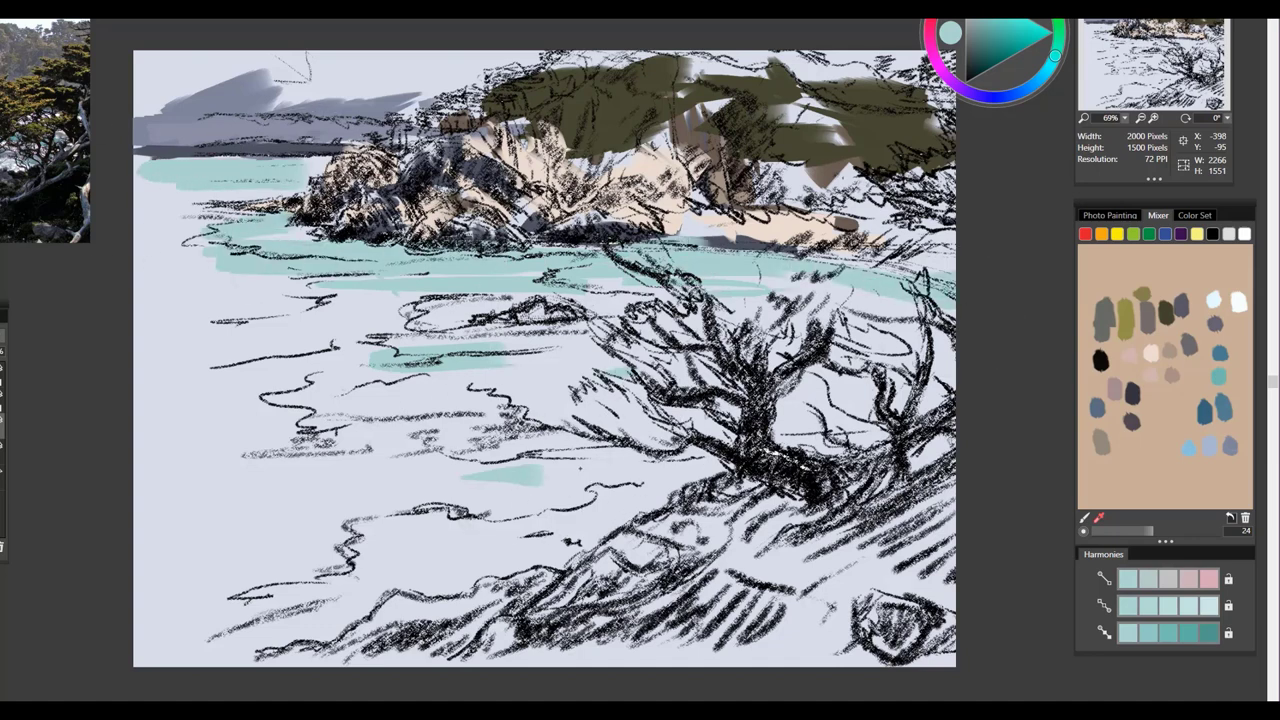
{"action": "left_click_drag", "start_coordinate": [582, 469], "coordinate": [554, 480]}
{"action": "left_click_drag", "start_coordinate": [680, 485], "coordinate": [276, 542]}
{"action": "left_click_drag", "start_coordinate": [450, 566], "coordinate": [135, 590]}
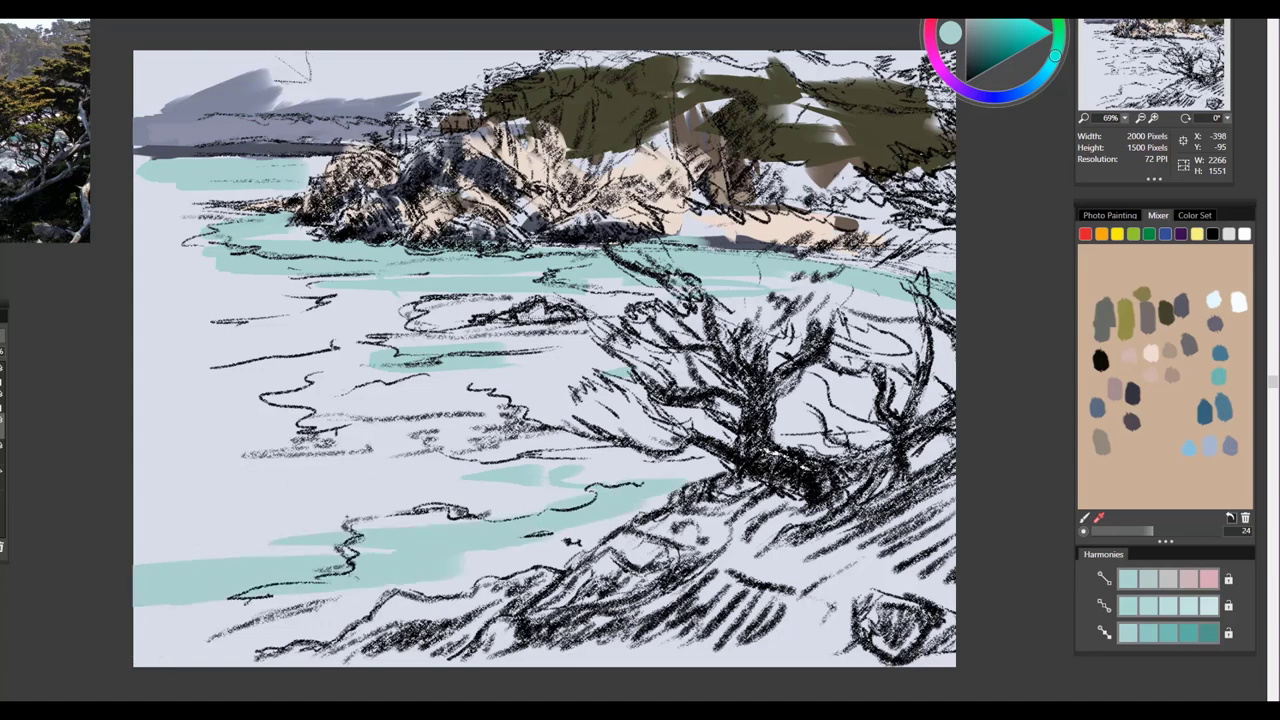
{"action": "left_click_drag", "start_coordinate": [486, 488], "coordinate": [344, 515]}
{"action": "left_click_drag", "start_coordinate": [880, 300], "coordinate": [740, 332]}
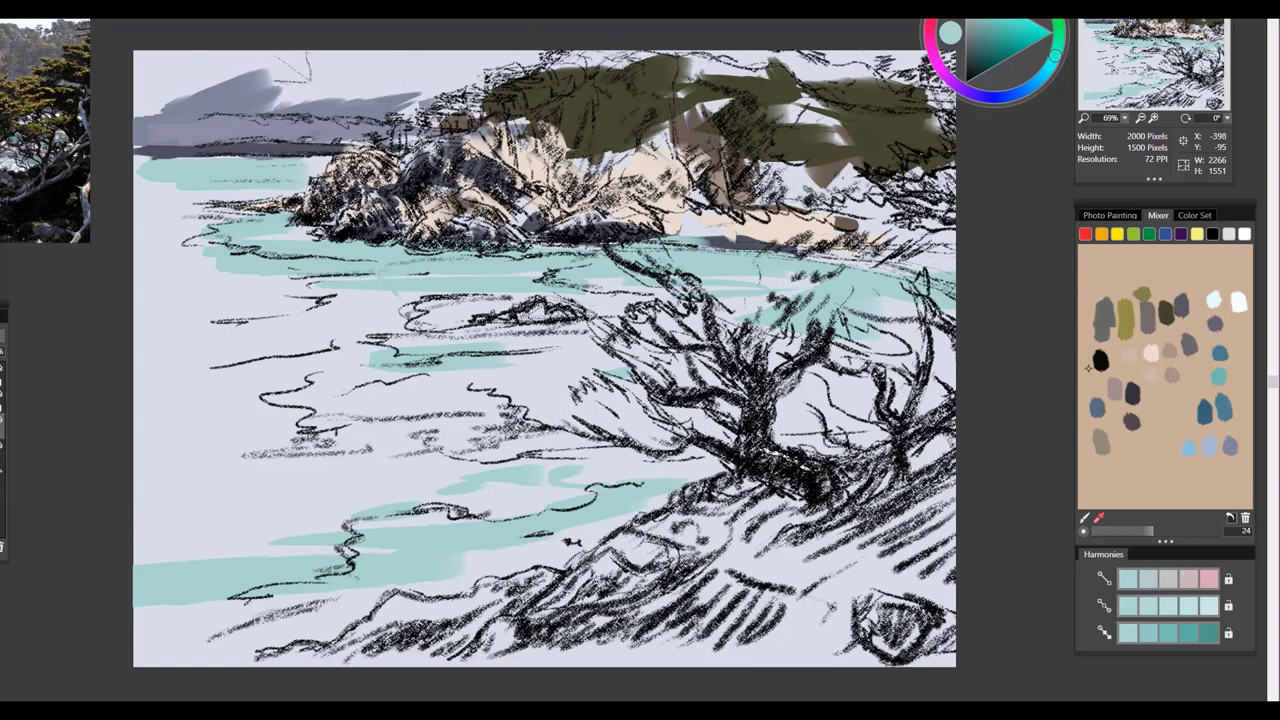
Step: Pick a paler aqua from the harmonies and paint the sky above the hills, moving the color wheel clear of the canvas
{"action": "left_click", "coordinate": [1208, 609]}
{"action": "left_click_drag", "start_coordinate": [782, 56], "coordinate": [850, 62]}
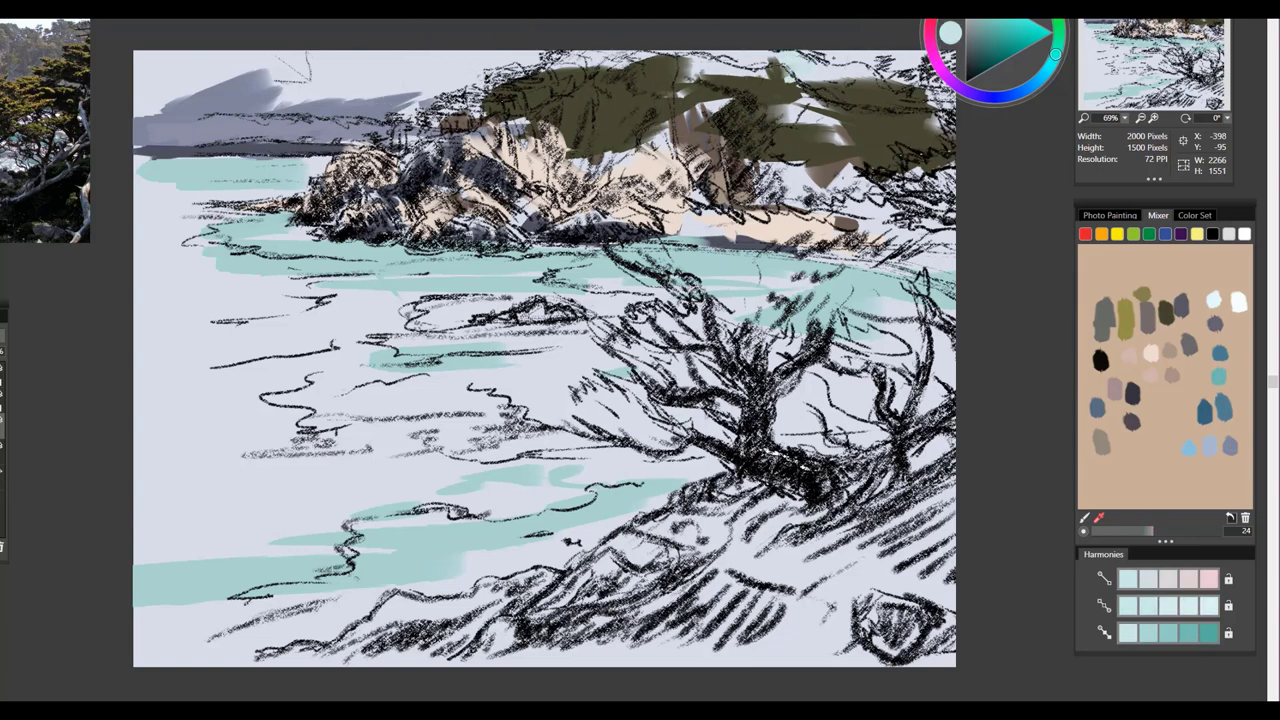
{"action": "left_click_drag", "start_coordinate": [955, 62], "coordinate": [1050, 121]}
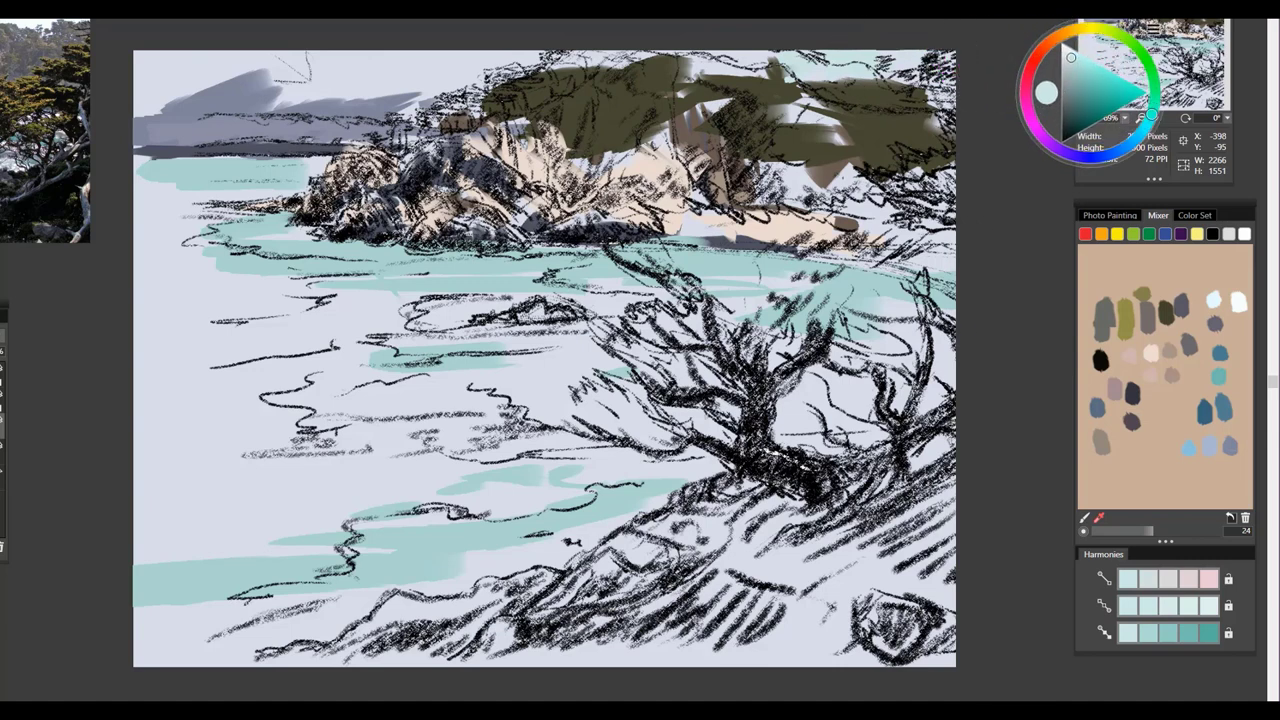
{"action": "left_click_drag", "start_coordinate": [399, 36], "coordinate": [214, 62]}
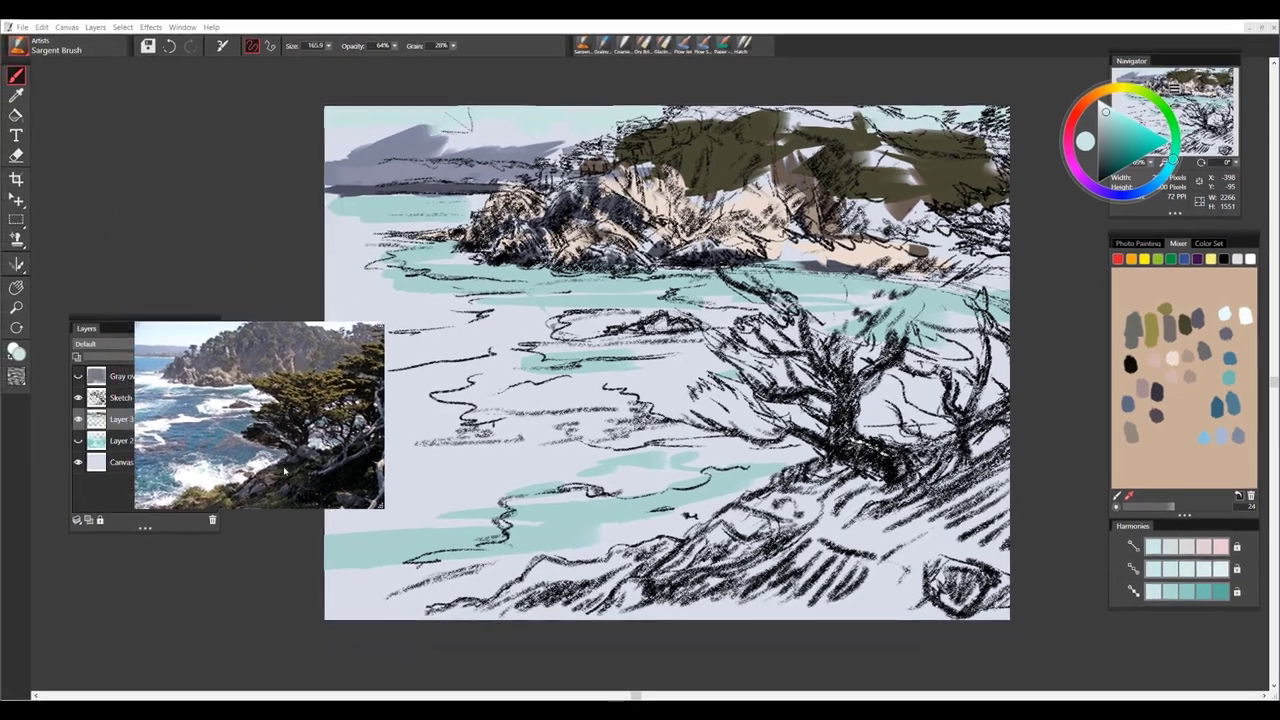
Step: Choose the Coarse Smear Blender Jitter from the Blenders brush category
{"action": "left_click", "coordinate": [29, 52]}
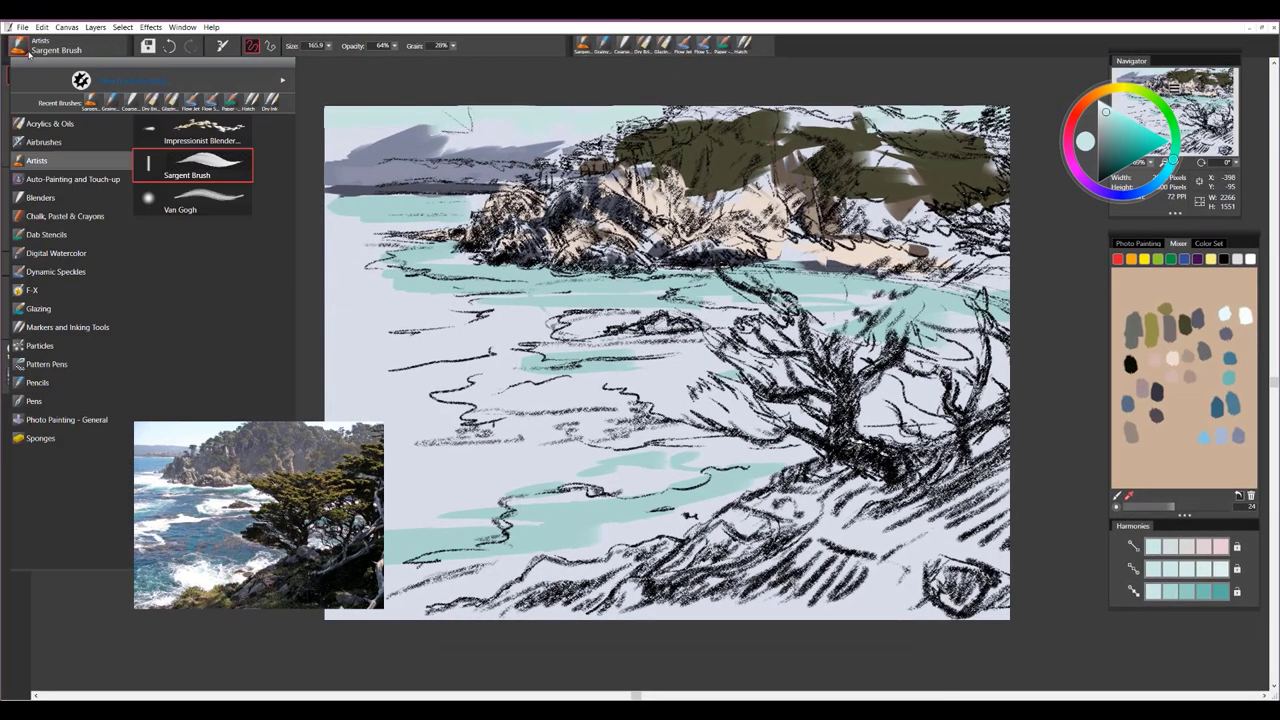
{"action": "left_click", "coordinate": [40, 198]}
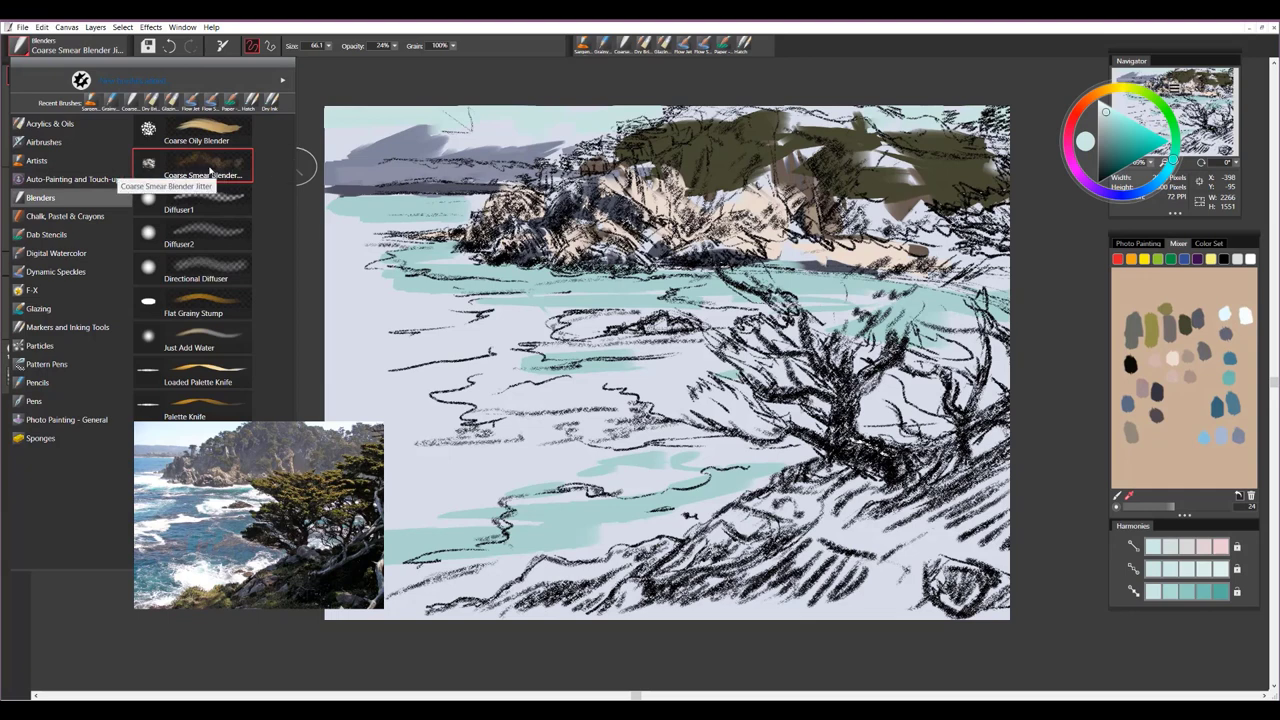
Step: Enlarge the blender brush to 86.7 and smear the colors of the sky, distant hills and wooded headland together
{"action": "left_click", "coordinate": [210, 172]}
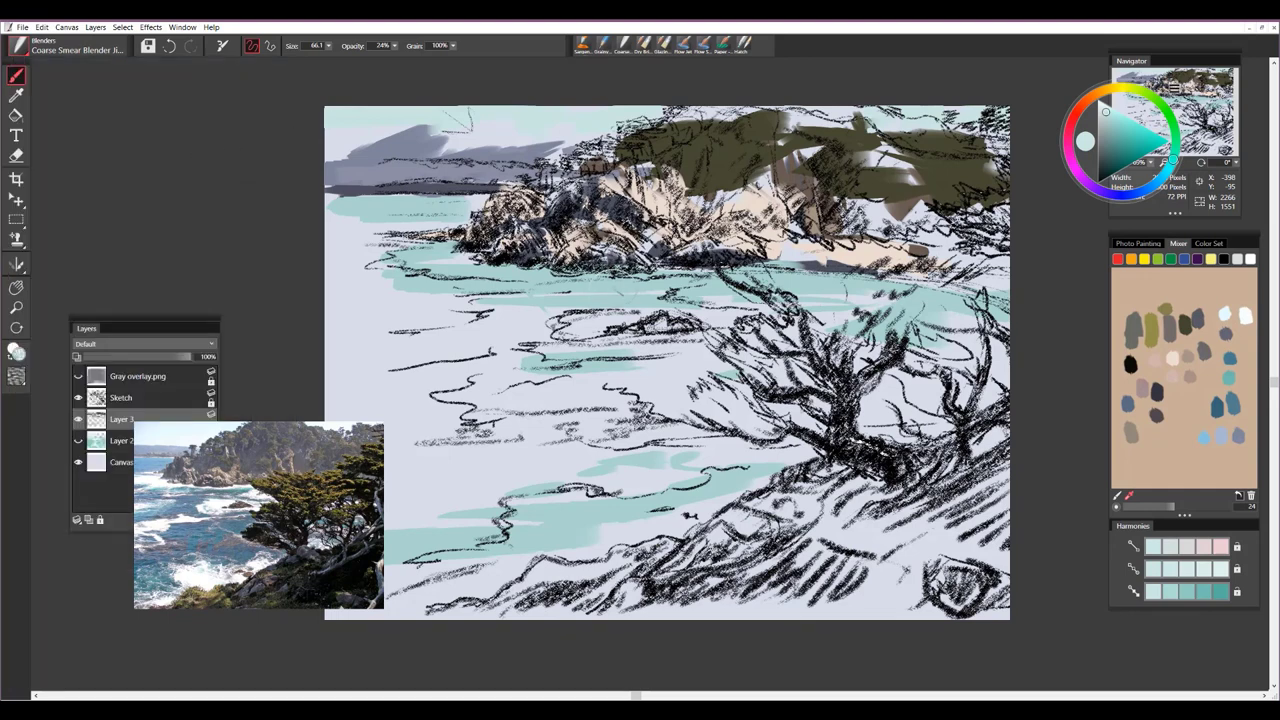
{"action": "left_click_drag", "start_coordinate": [621, 284], "coordinate": [646, 284], "text": "ctrl+alt"}
{"action": "mouse_move", "coordinate": [548, 150]}
{"action": "left_mouse_down"}
{"action": "mouse_move", "coordinate": [376, 154]}
{"action": "mouse_move", "coordinate": [565, 158]}
{"action": "left_mouse_up"}
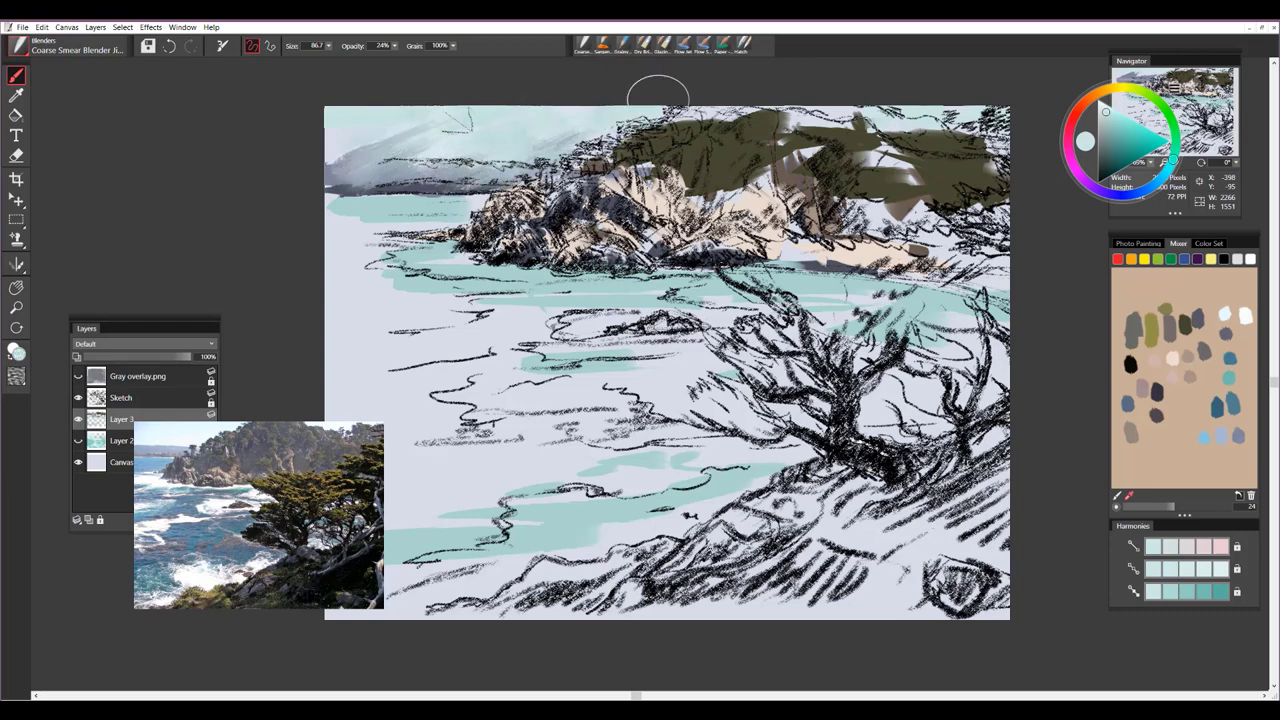
{"action": "left_click_drag", "start_coordinate": [470, 175], "coordinate": [340, 190]}
{"action": "mouse_move", "coordinate": [480, 230]}
{"action": "left_mouse_down"}
{"action": "mouse_move", "coordinate": [585, 230]}
{"action": "mouse_move", "coordinate": [615, 250]}
{"action": "mouse_move", "coordinate": [655, 215]}
{"action": "mouse_move", "coordinate": [600, 185]}
{"action": "mouse_move", "coordinate": [720, 155]}
{"action": "mouse_move", "coordinate": [760, 165]}
{"action": "mouse_move", "coordinate": [775, 200]}
{"action": "mouse_move", "coordinate": [880, 235]}
{"action": "mouse_move", "coordinate": [850, 150]}
{"action": "mouse_move", "coordinate": [770, 130]}
{"action": "mouse_move", "coordinate": [930, 135]}
{"action": "left_mouse_up"}
{"action": "left_click_drag", "start_coordinate": [770, 106], "coordinate": [712, 128]}
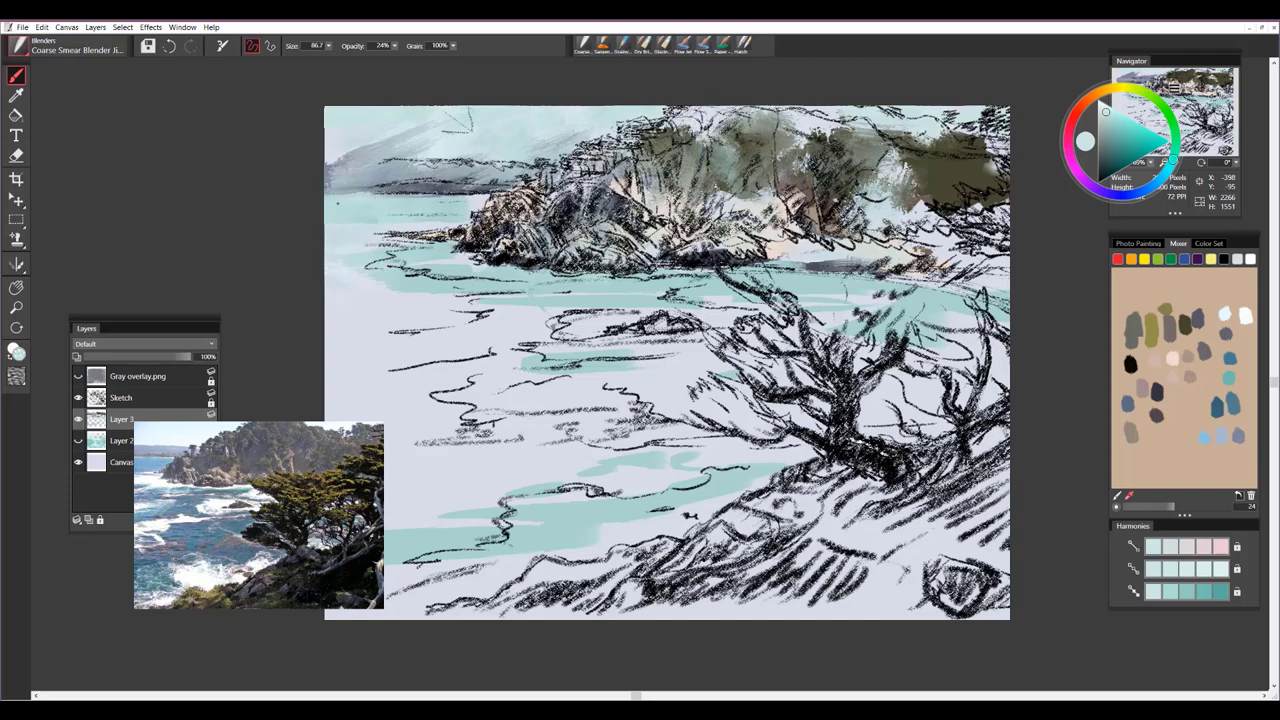
Step: Blend the aqua water along the headland's shoreline, below the distant horizon and across the foreground beside the rocky slope
{"action": "mouse_move", "coordinate": [505, 314]}
{"action": "left_mouse_down"}
{"action": "mouse_move", "coordinate": [560, 301]}
{"action": "mouse_move", "coordinate": [890, 312]}
{"action": "mouse_move", "coordinate": [830, 262]}
{"action": "mouse_move", "coordinate": [872, 268]}
{"action": "mouse_move", "coordinate": [705, 256]}
{"action": "left_mouse_up"}
{"action": "mouse_move", "coordinate": [995, 215]}
{"action": "left_mouse_down"}
{"action": "mouse_move", "coordinate": [955, 228]}
{"action": "mouse_move", "coordinate": [910, 180]}
{"action": "mouse_move", "coordinate": [800, 230]}
{"action": "left_mouse_up"}
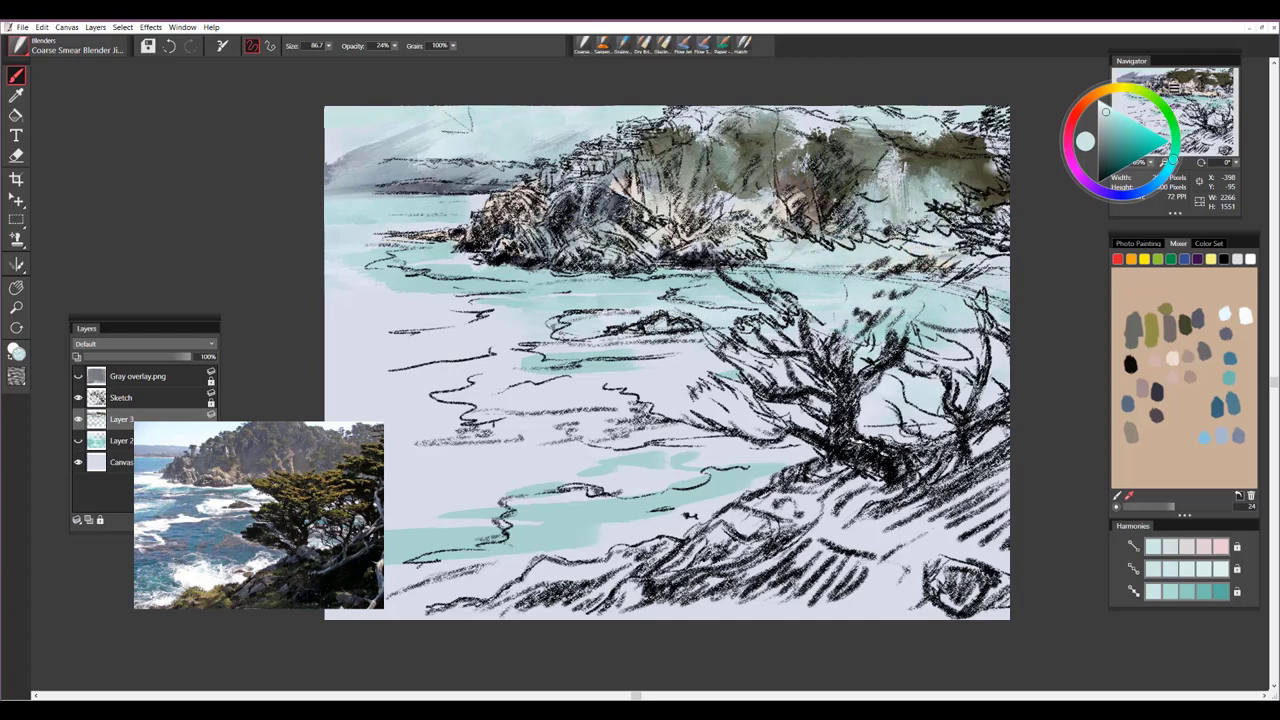
{"action": "left_click_drag", "start_coordinate": [716, 254], "coordinate": [645, 266]}
{"action": "mouse_move", "coordinate": [530, 276]}
{"action": "left_mouse_down"}
{"action": "mouse_move", "coordinate": [409, 285]}
{"action": "mouse_move", "coordinate": [362, 264]}
{"action": "left_mouse_up"}
{"action": "left_click_drag", "start_coordinate": [440, 188], "coordinate": [398, 191]}
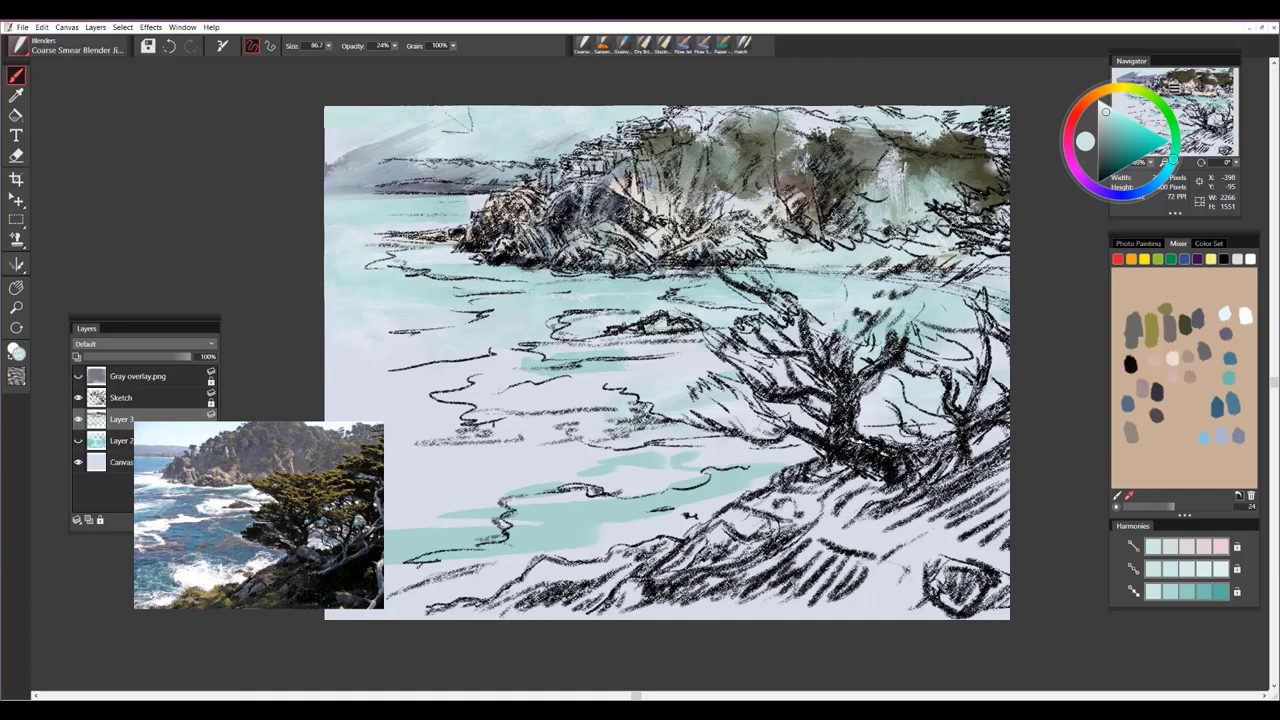
{"action": "mouse_move", "coordinate": [776, 468]}
{"action": "left_mouse_down"}
{"action": "mouse_move", "coordinate": [551, 535]}
{"action": "mouse_move", "coordinate": [450, 548]}
{"action": "left_mouse_up"}
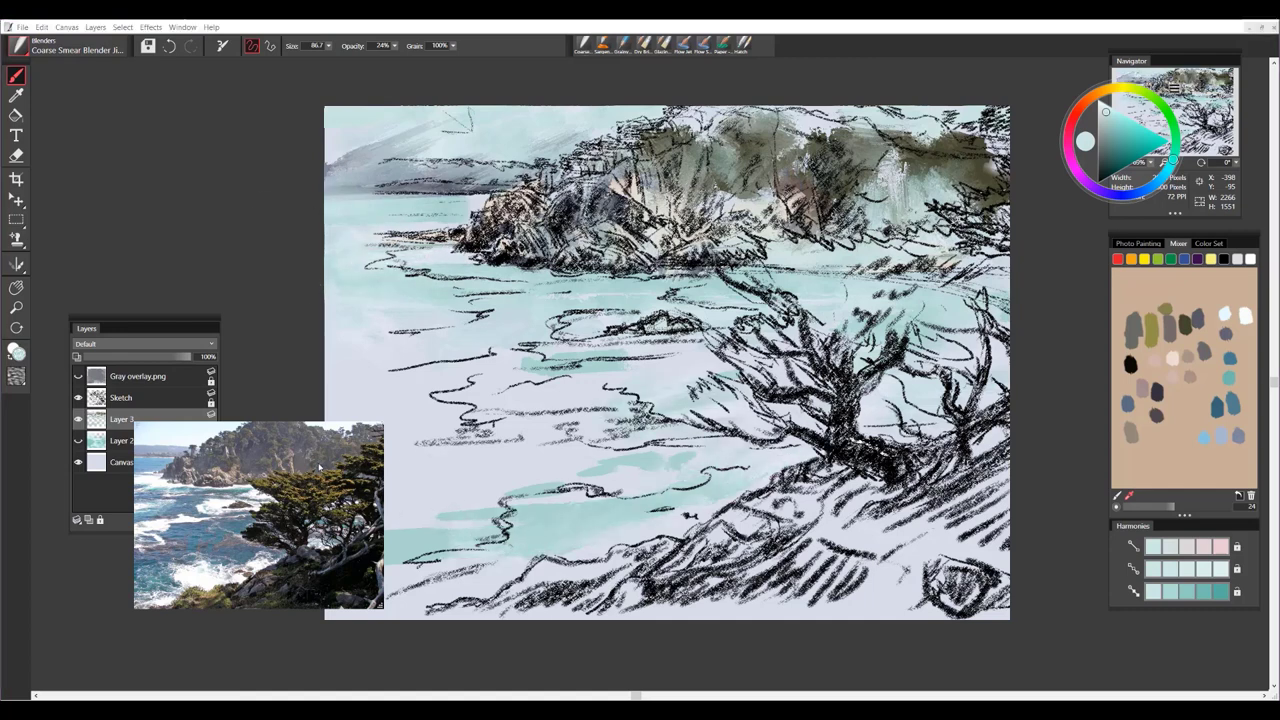
Step: Move the reference photo above the Layers panel and continue blending the hillside, open water, cove and sky
{"action": "left_click_drag", "start_coordinate": [315, 454], "coordinate": [279, 148]}
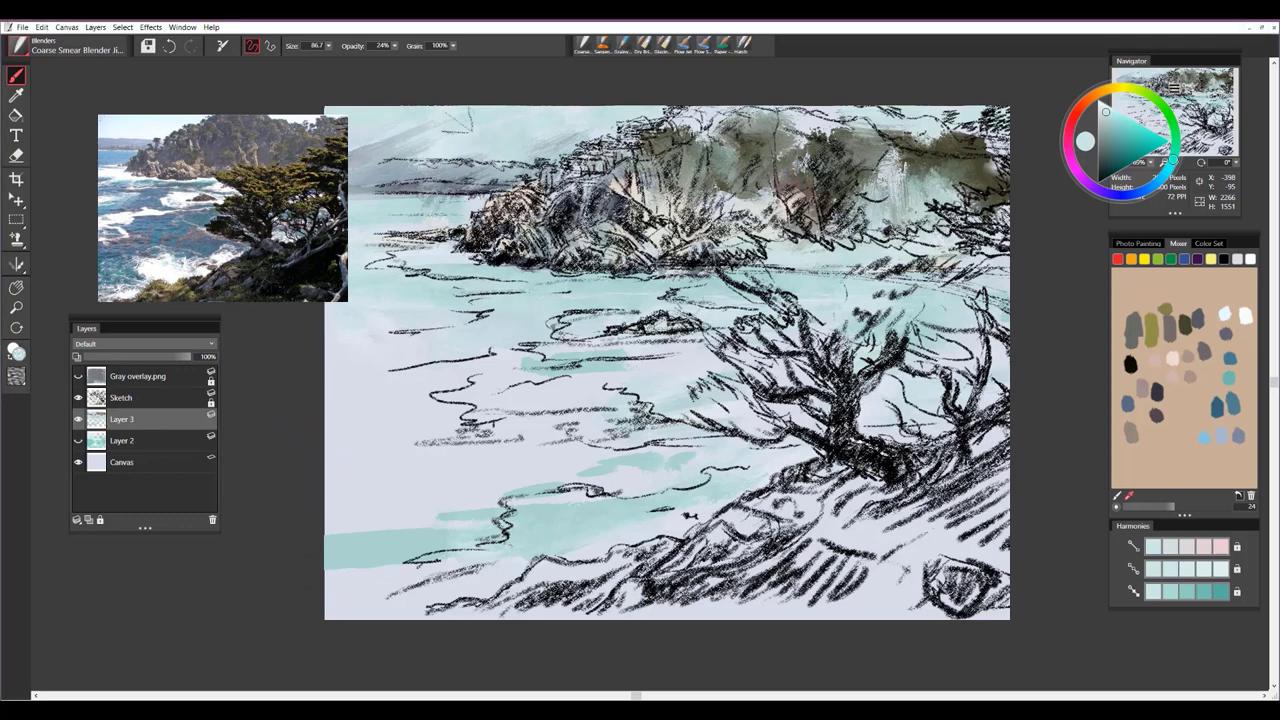
{"action": "left_click_drag", "start_coordinate": [940, 190], "coordinate": [1004, 160]}
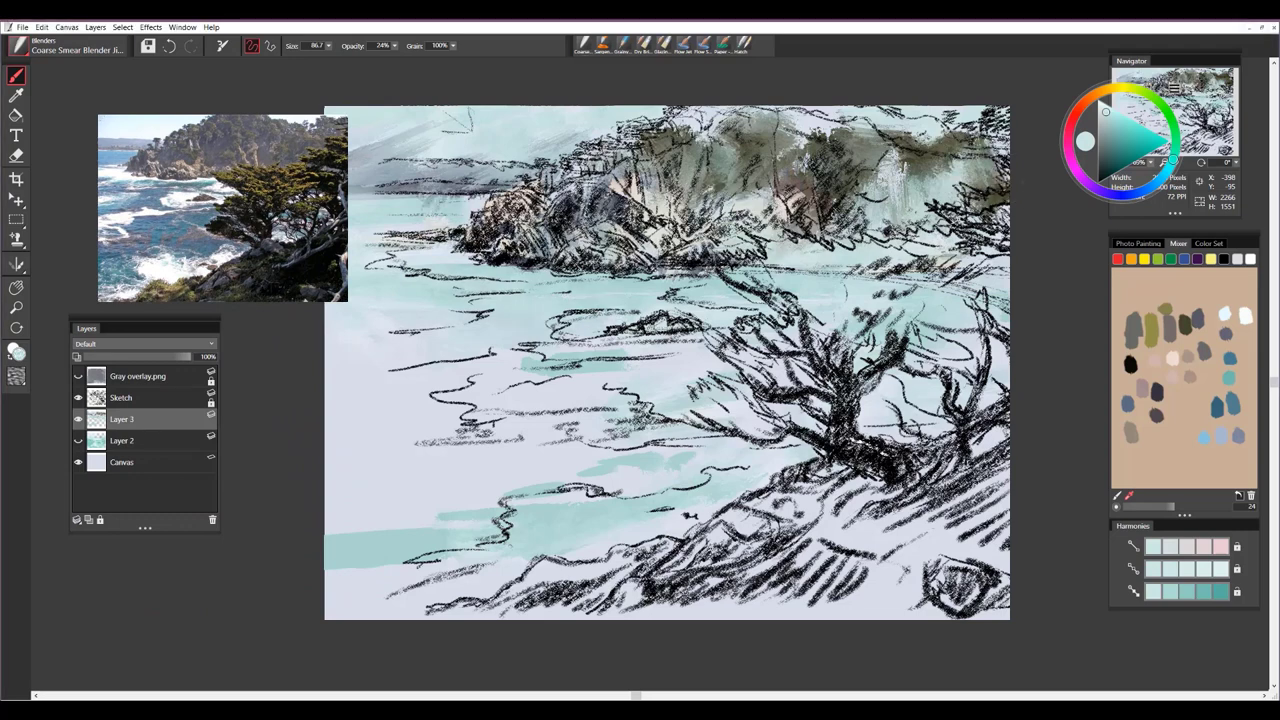
{"action": "mouse_move", "coordinate": [600, 455]}
{"action": "left_mouse_down"}
{"action": "mouse_move", "coordinate": [390, 525]}
{"action": "mouse_move", "coordinate": [385, 568]}
{"action": "mouse_move", "coordinate": [588, 518]}
{"action": "mouse_move", "coordinate": [467, 477]}
{"action": "mouse_move", "coordinate": [518, 366]}
{"action": "mouse_move", "coordinate": [597, 349]}
{"action": "mouse_move", "coordinate": [405, 295]}
{"action": "left_mouse_up"}
{"action": "mouse_move", "coordinate": [483, 292]}
{"action": "left_mouse_down"}
{"action": "mouse_move", "coordinate": [390, 286]}
{"action": "mouse_move", "coordinate": [510, 262]}
{"action": "left_mouse_up"}
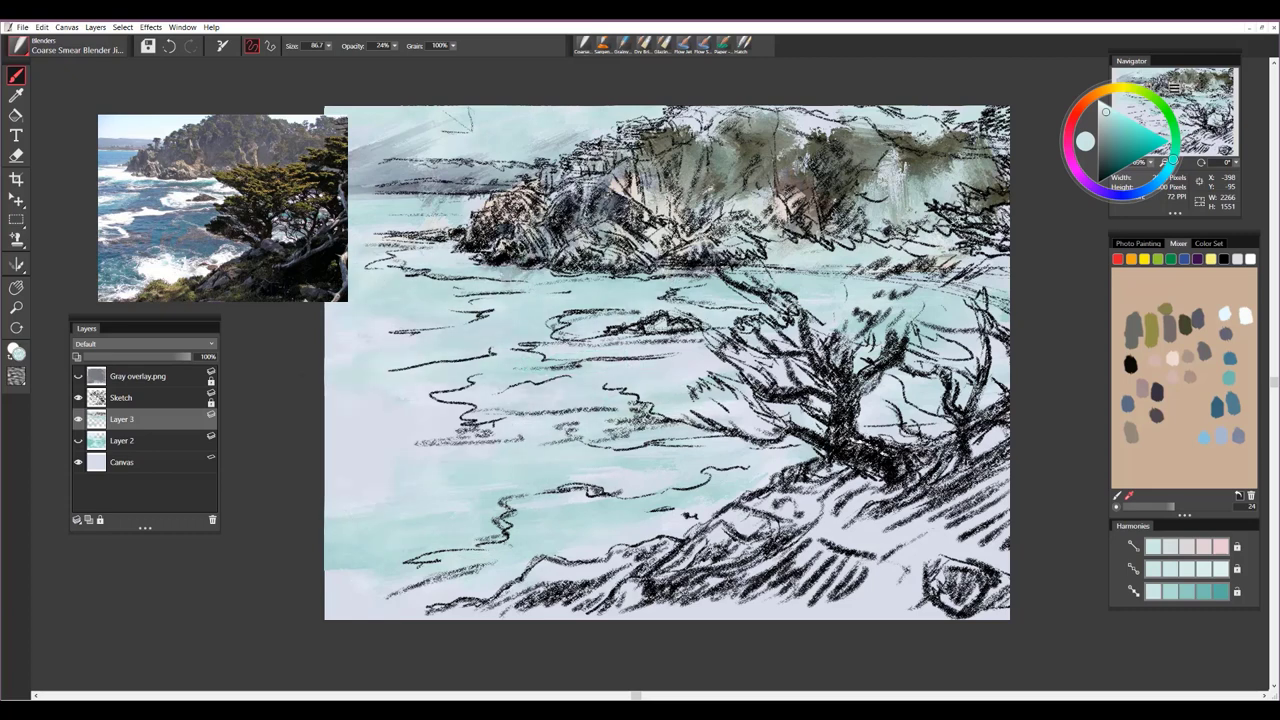
{"action": "left_click_drag", "start_coordinate": [641, 267], "coordinate": [920, 290]}
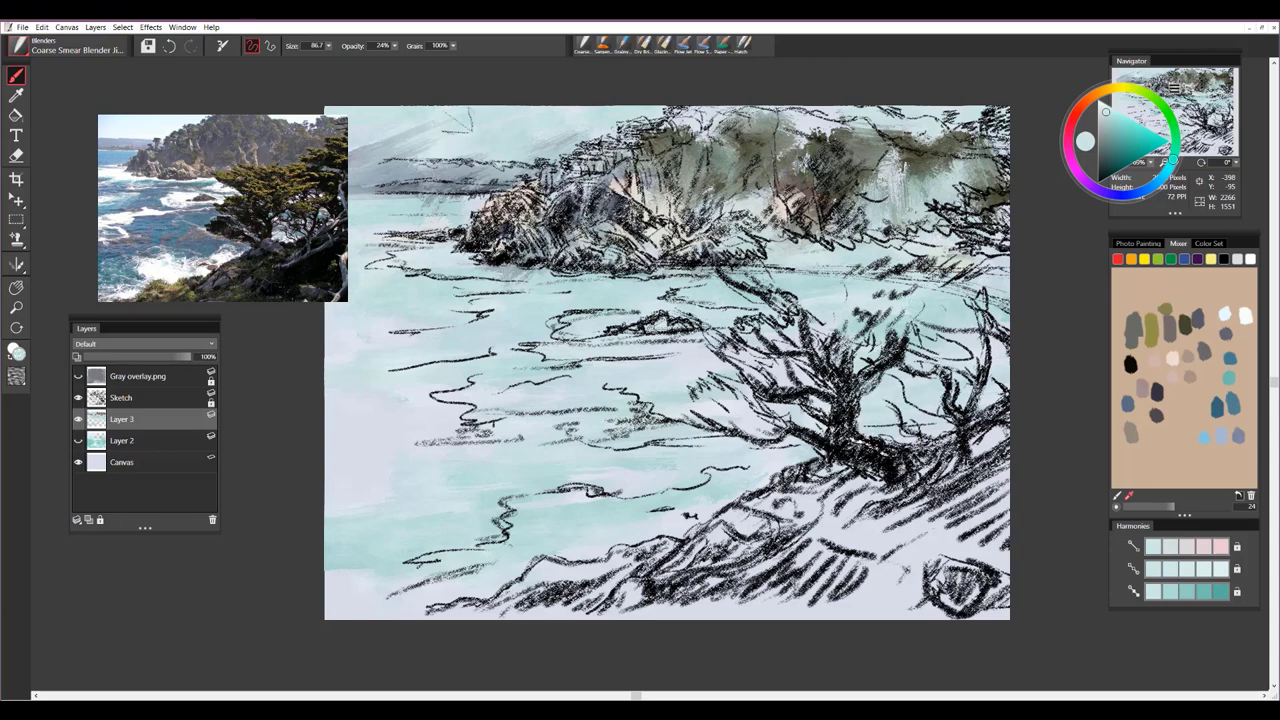
{"action": "mouse_move", "coordinate": [700, 145]}
{"action": "left_mouse_down"}
{"action": "mouse_move", "coordinate": [646, 117]}
{"action": "mouse_move", "coordinate": [551, 128]}
{"action": "mouse_move", "coordinate": [410, 135]}
{"action": "left_mouse_up"}
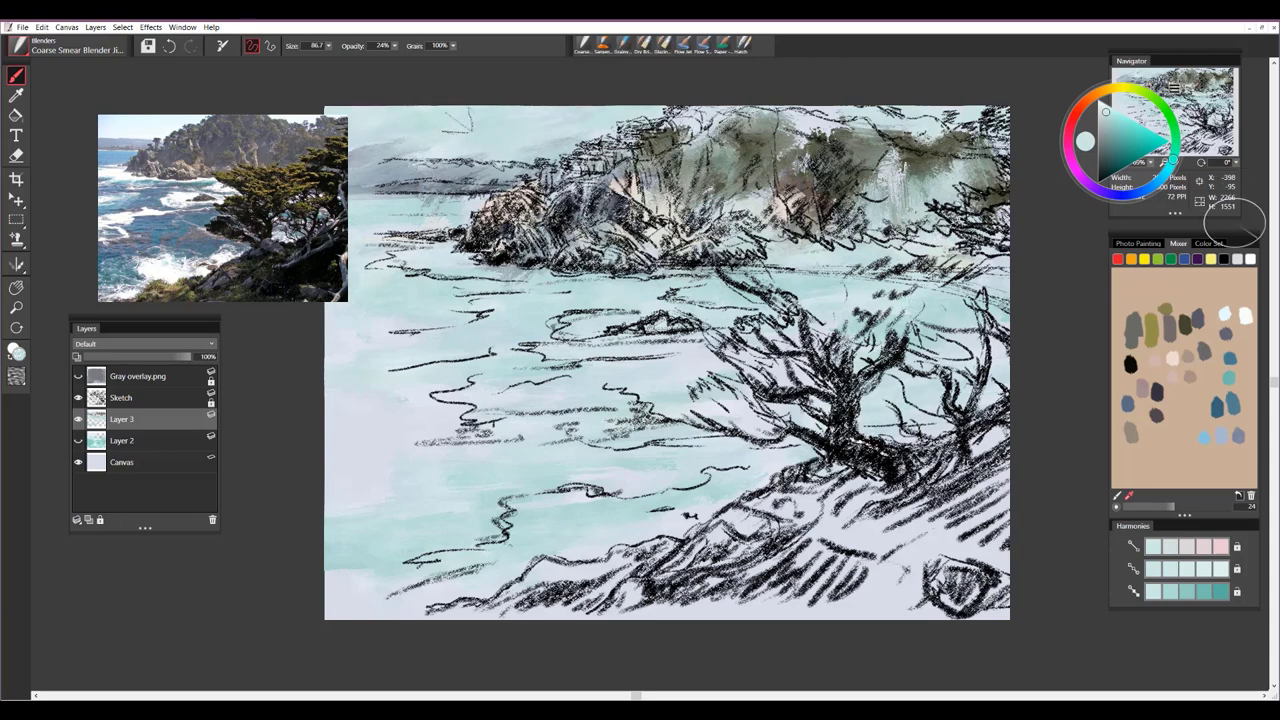
Step: Hide the Sketch layer, reduce the blender size to 42.5 and soften the waterline, headland rocks, horizon and hilltops
{"action": "left_click", "coordinate": [78, 398]}
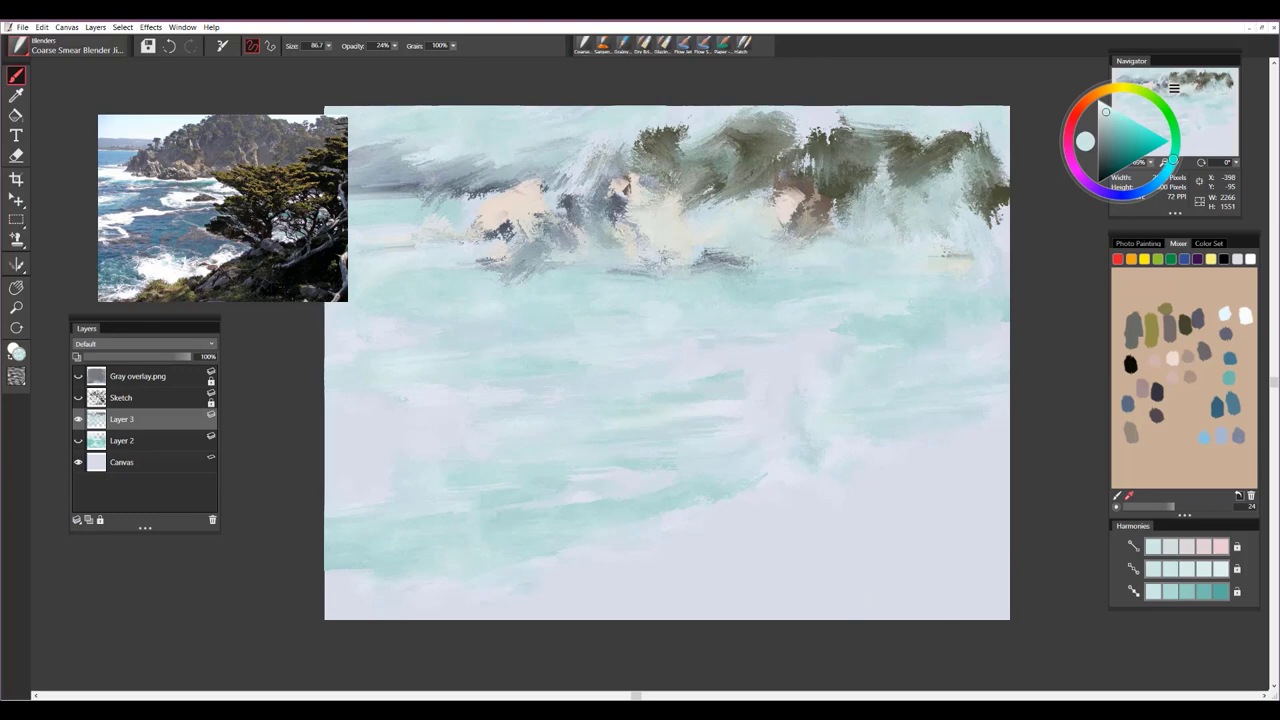
{"action": "scroll", "coordinate": [619, 306], "scroll_direction": "up", "scroll_amount": 2}
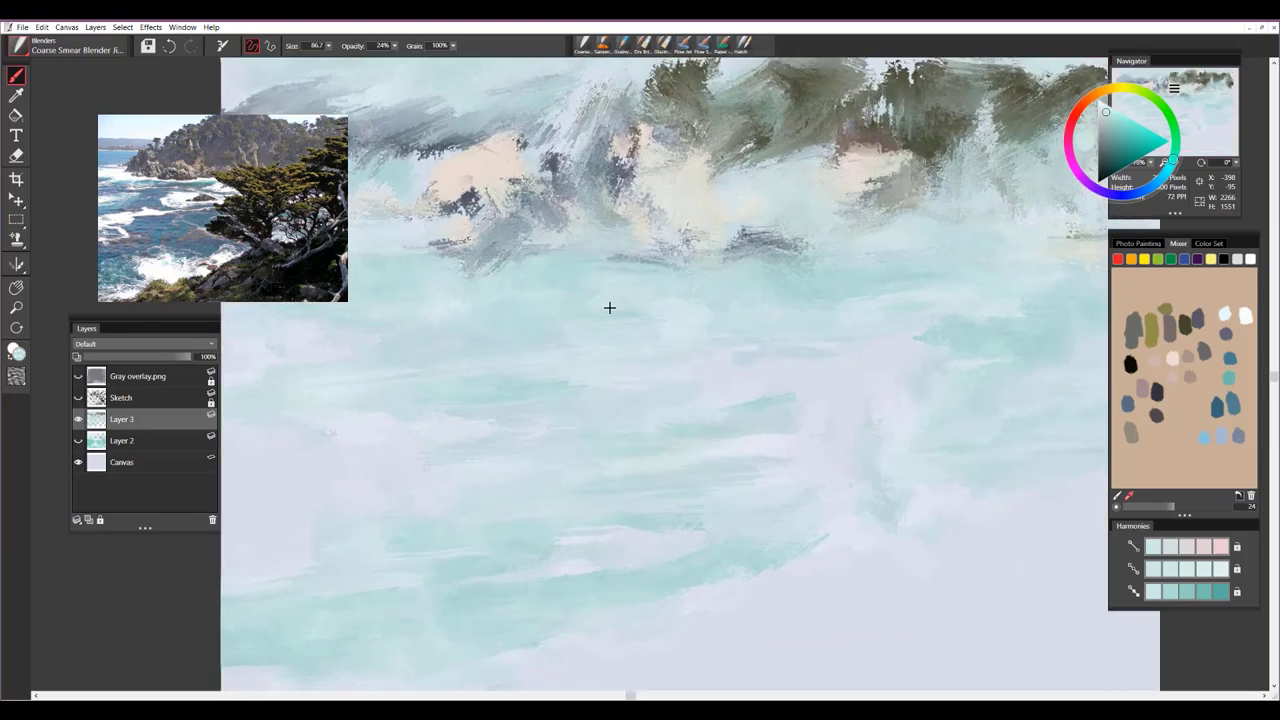
{"action": "scroll", "coordinate": [610, 306], "scroll_direction": "down", "scroll_amount": 3}
{"action": "scroll", "coordinate": [595, 309], "scroll_direction": "up", "scroll_amount": 1}
{"action": "left_click_drag", "start_coordinate": [625, 315], "coordinate": [629, 310], "text": "ctrl+alt"}
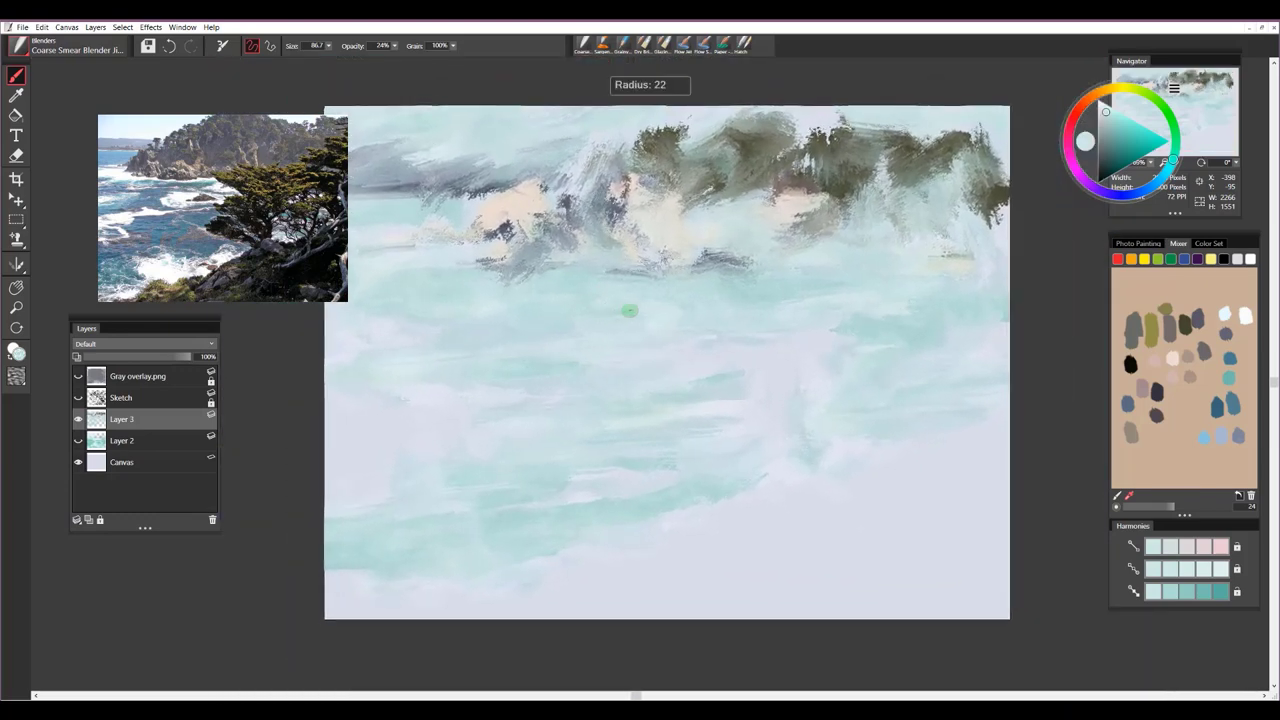
{"action": "left_click_drag", "start_coordinate": [750, 262], "coordinate": [480, 281]}
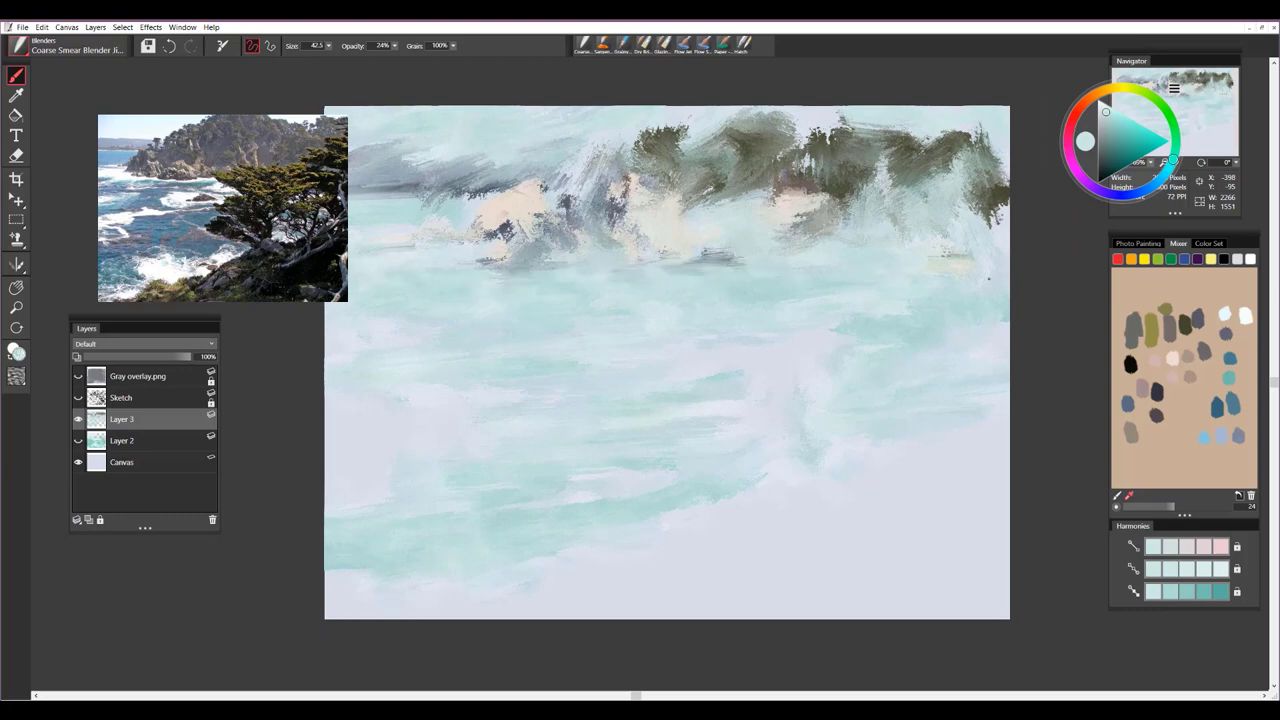
{"action": "mouse_move", "coordinate": [860, 205]}
{"action": "left_mouse_down"}
{"action": "mouse_move", "coordinate": [820, 172]}
{"action": "mouse_move", "coordinate": [748, 185]}
{"action": "mouse_move", "coordinate": [625, 175]}
{"action": "left_mouse_up"}
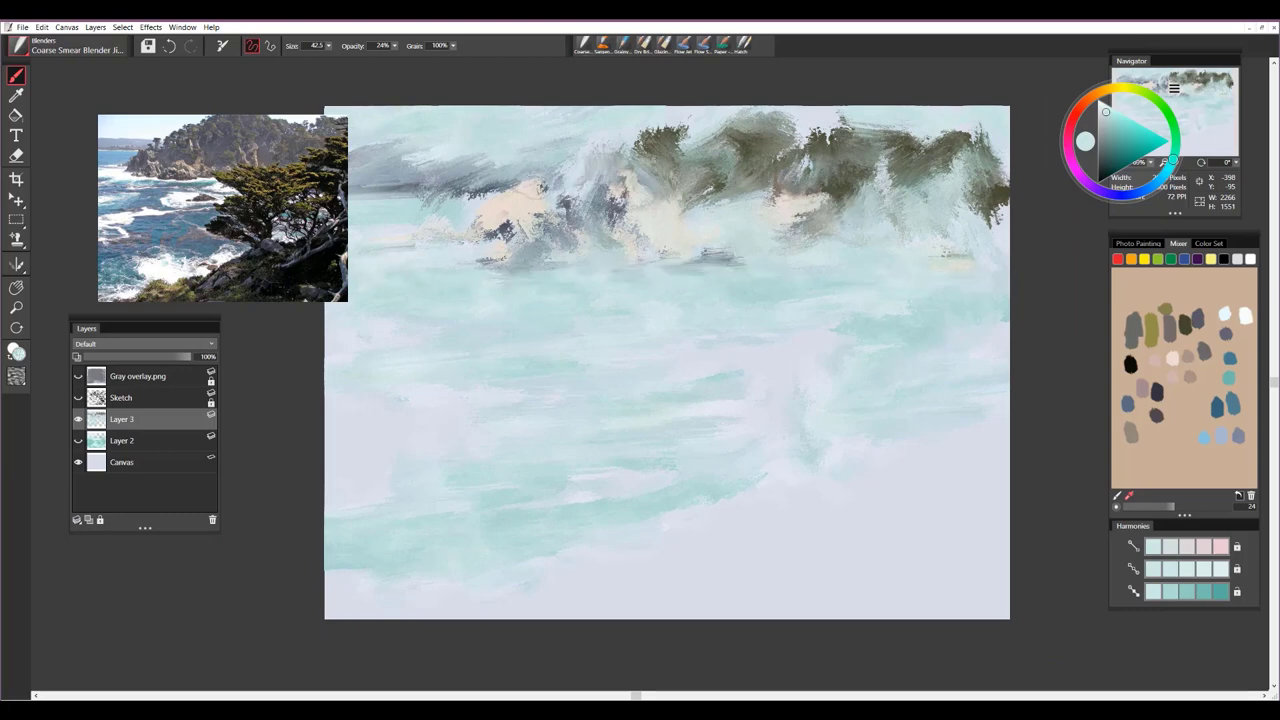
{"action": "left_click_drag", "start_coordinate": [458, 195], "coordinate": [380, 199]}
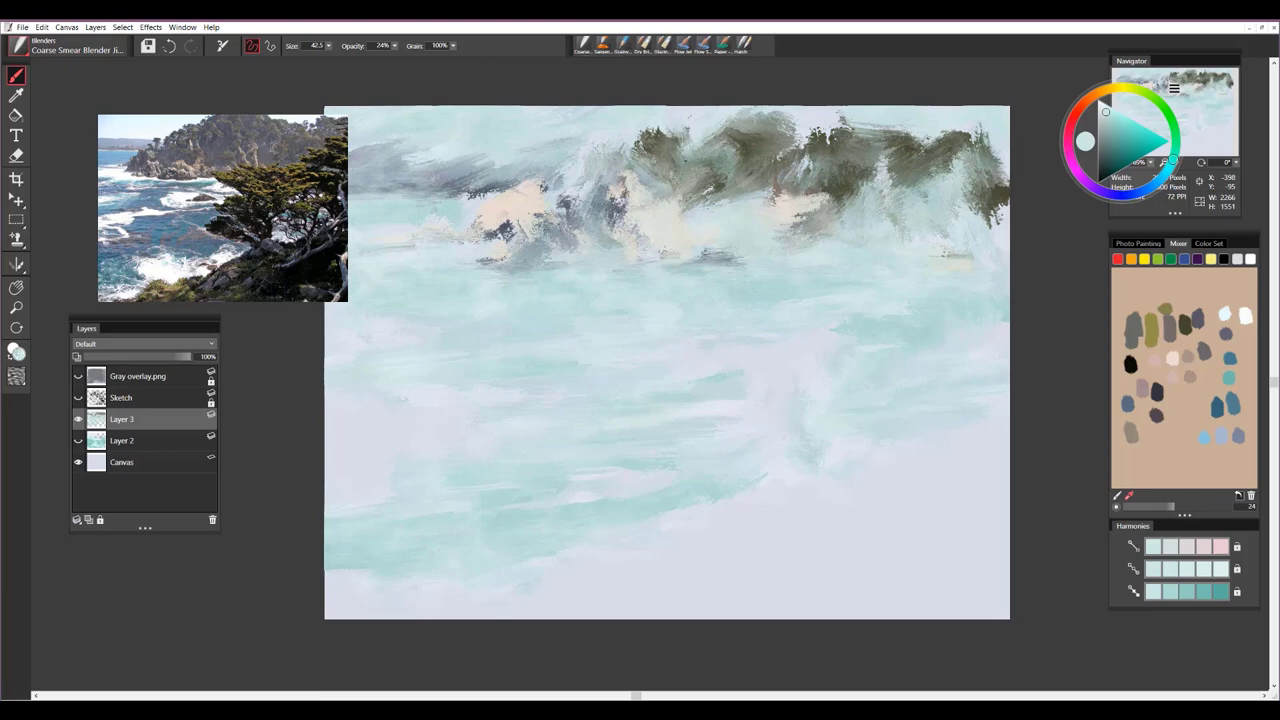
{"action": "mouse_move", "coordinate": [655, 165]}
{"action": "left_mouse_down"}
{"action": "mouse_move", "coordinate": [850, 138]}
{"action": "mouse_move", "coordinate": [995, 150]}
{"action": "left_mouse_up"}
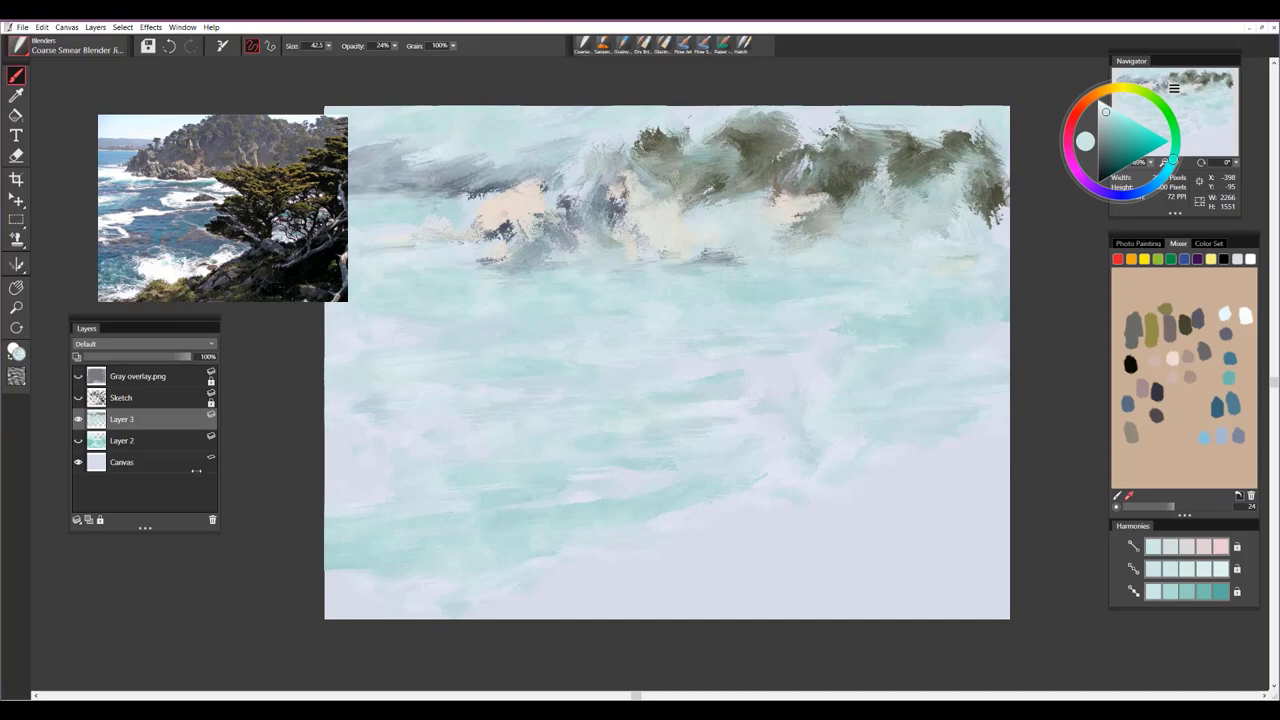
Step: Show the Sketch layer and use the Sargent Brush with dark slate from the Mixer pad to paint shadows on the rocky slope
{"action": "left_click", "coordinate": [79, 398]}
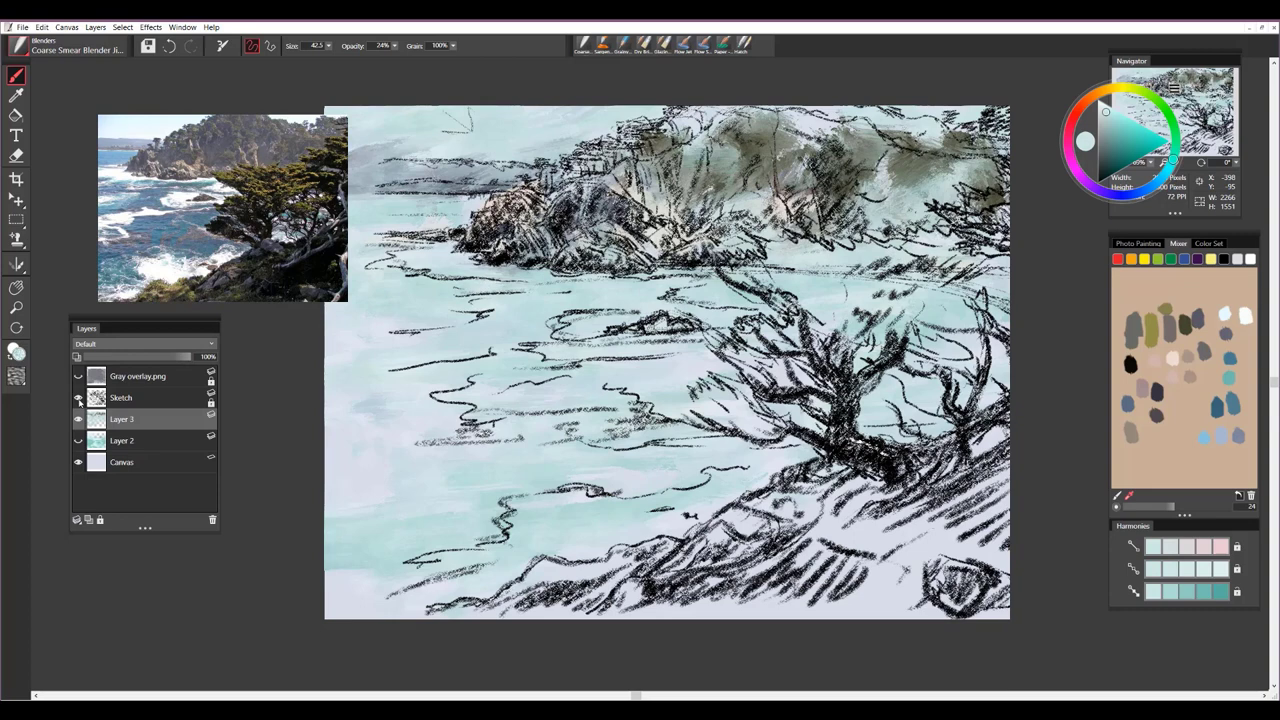
{"action": "left_click", "coordinate": [222, 46]}
{"action": "left_click", "coordinate": [603, 47]}
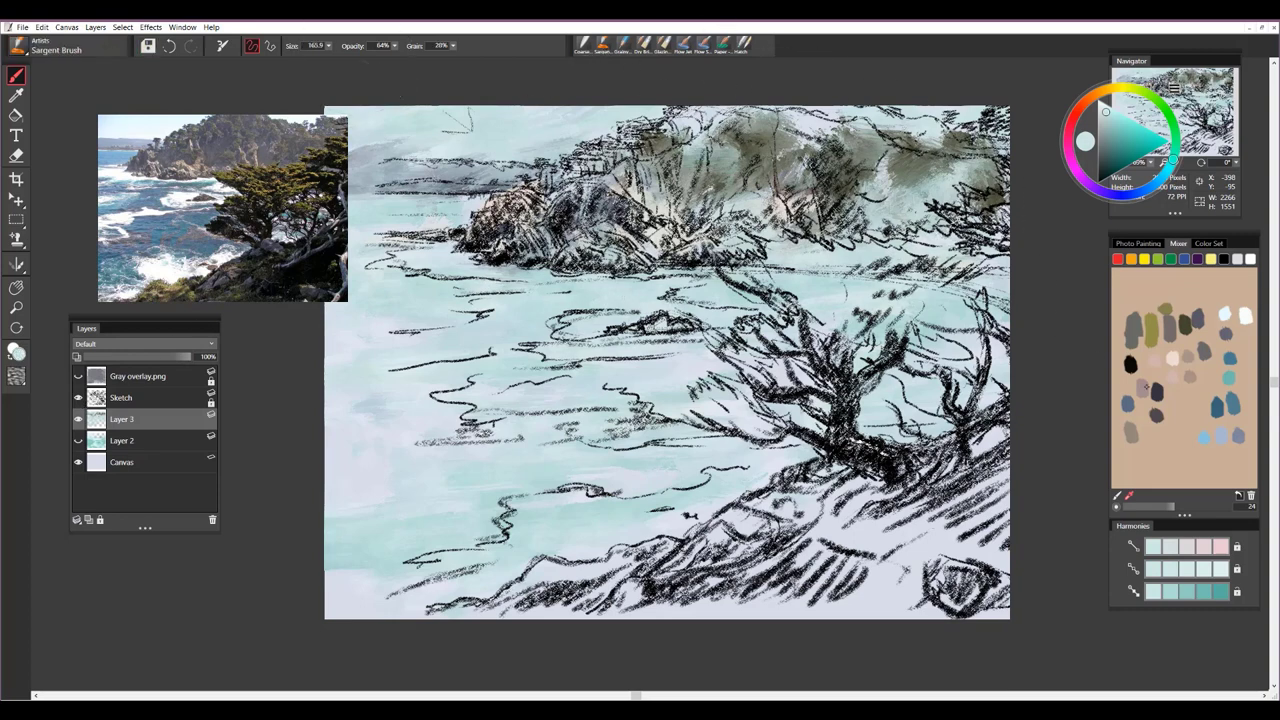
{"action": "left_click", "coordinate": [1146, 385]}
{"action": "mouse_move", "coordinate": [922, 488]}
{"action": "left_mouse_down"}
{"action": "mouse_move", "coordinate": [935, 520]}
{"action": "mouse_move", "coordinate": [985, 475]}
{"action": "mouse_move", "coordinate": [800, 492]}
{"action": "mouse_move", "coordinate": [620, 565]}
{"action": "mouse_move", "coordinate": [535, 578]}
{"action": "mouse_move", "coordinate": [700, 590]}
{"action": "mouse_move", "coordinate": [890, 560]}
{"action": "left_mouse_up"}
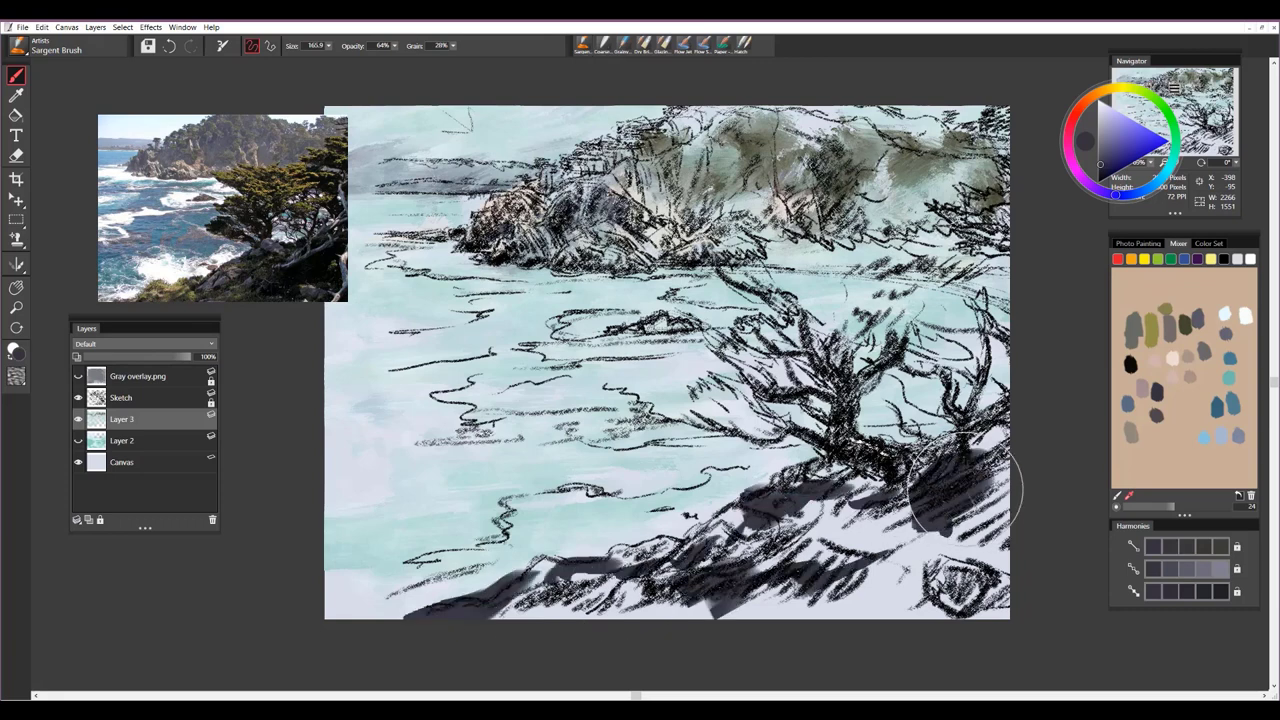
{"action": "mouse_move", "coordinate": [965, 490]}
{"action": "left_mouse_down"}
{"action": "mouse_move", "coordinate": [860, 500]}
{"action": "mouse_move", "coordinate": [985, 440]}
{"action": "left_mouse_up"}
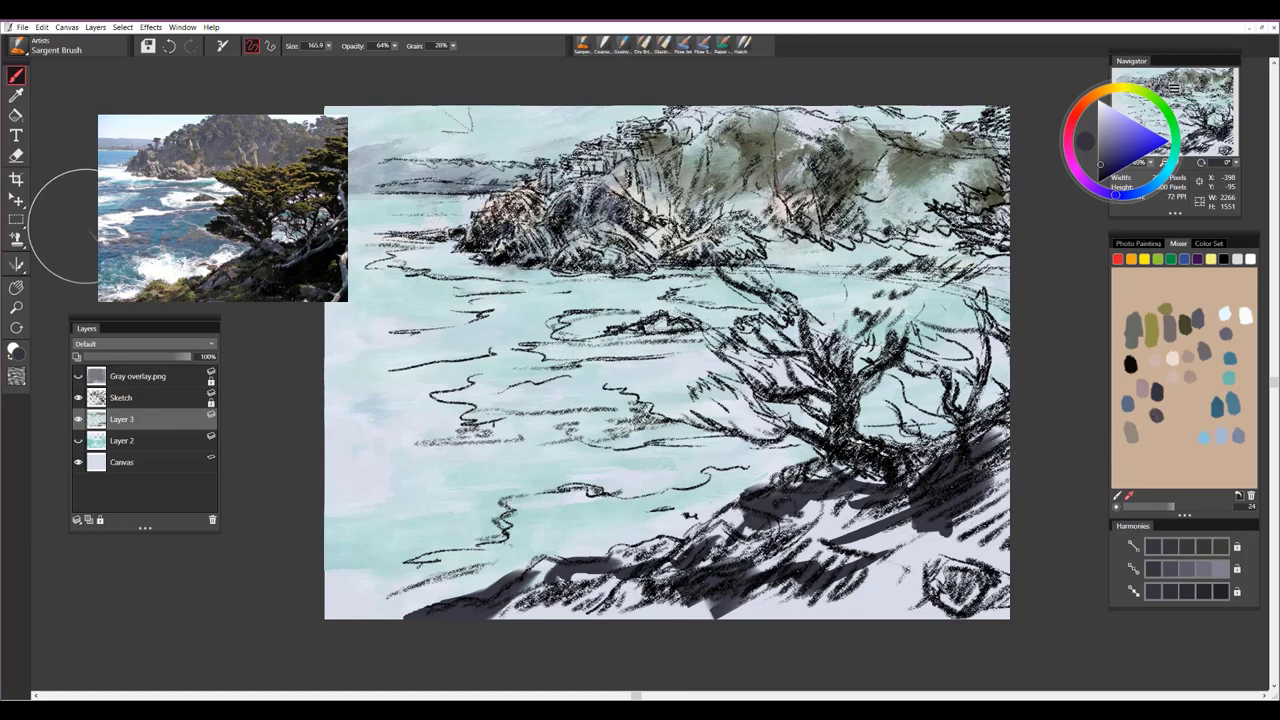
Step: Shift the dark color's hue to magenta and paint the base, trunks and branches of the foreground trees
{"action": "left_click", "coordinate": [1069, 152]}
{"action": "left_click_drag", "start_coordinate": [915, 458], "coordinate": [848, 488]}
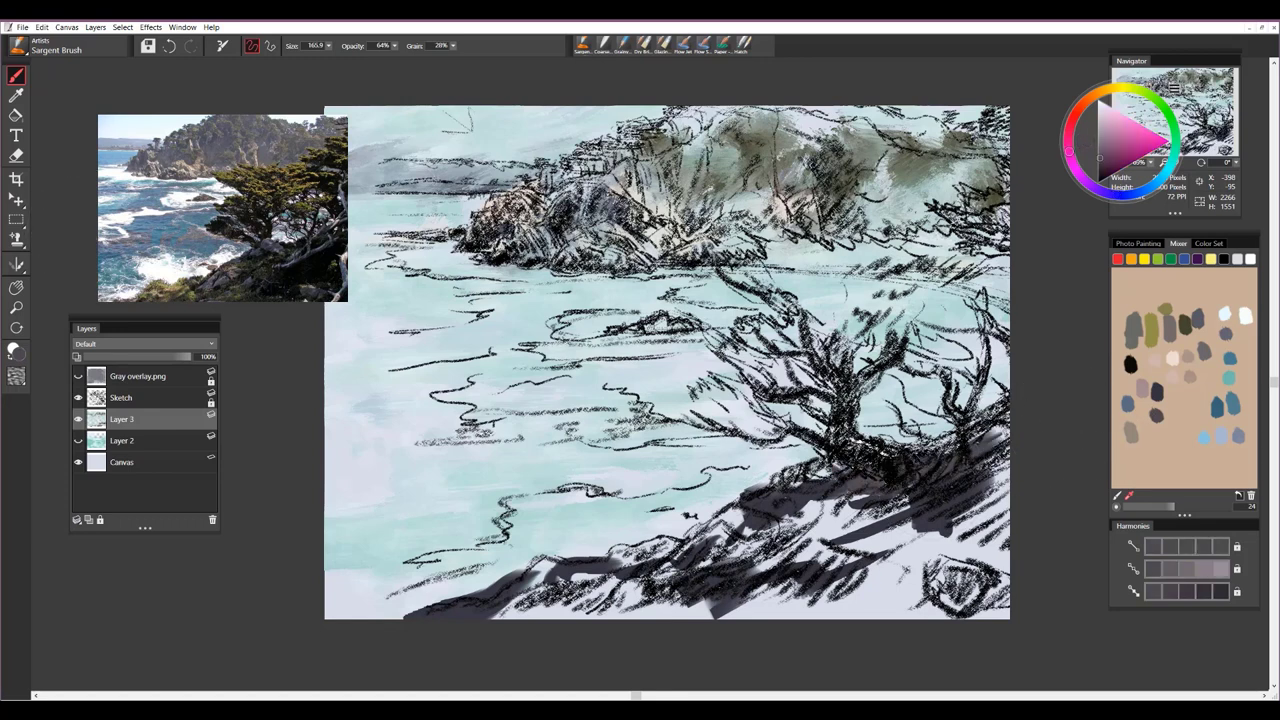
{"action": "mouse_move", "coordinate": [853, 398]}
{"action": "left_mouse_down"}
{"action": "mouse_move", "coordinate": [856, 346]}
{"action": "mouse_move", "coordinate": [804, 308]}
{"action": "left_mouse_up"}
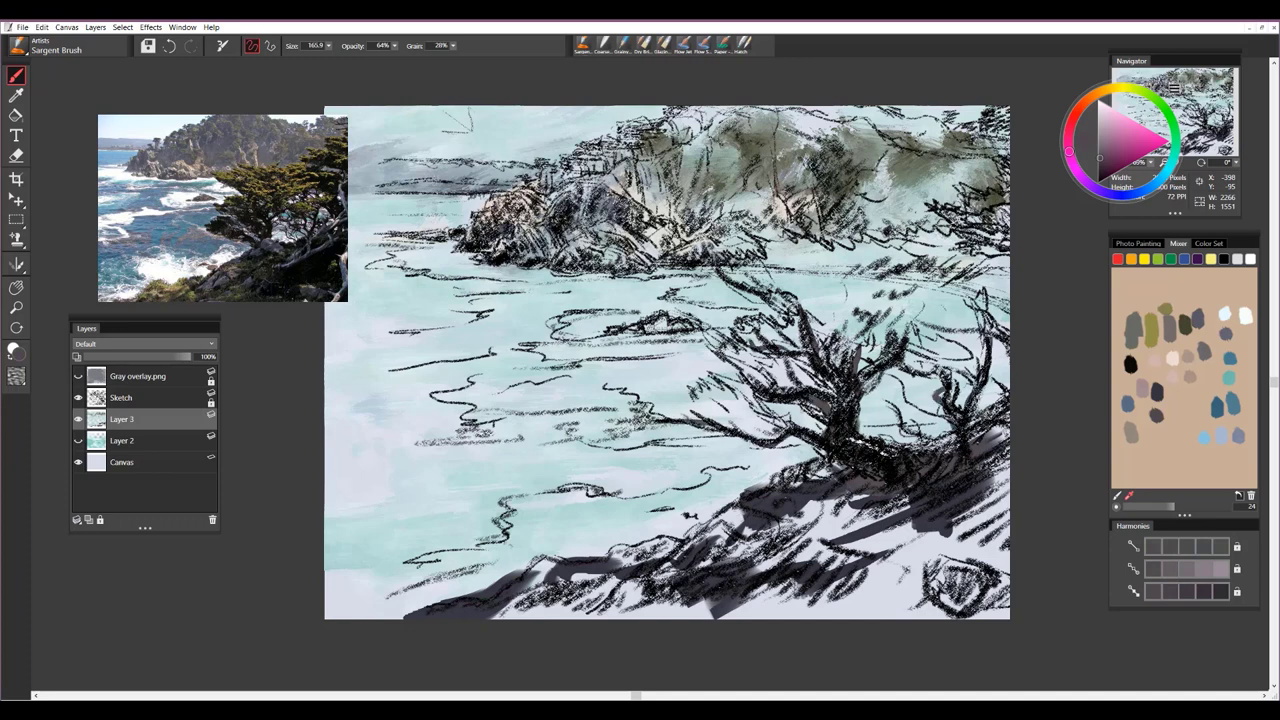
{"action": "left_click_drag", "start_coordinate": [972, 382], "coordinate": [952, 444]}
{"action": "left_click_drag", "start_coordinate": [914, 350], "coordinate": [900, 362]}
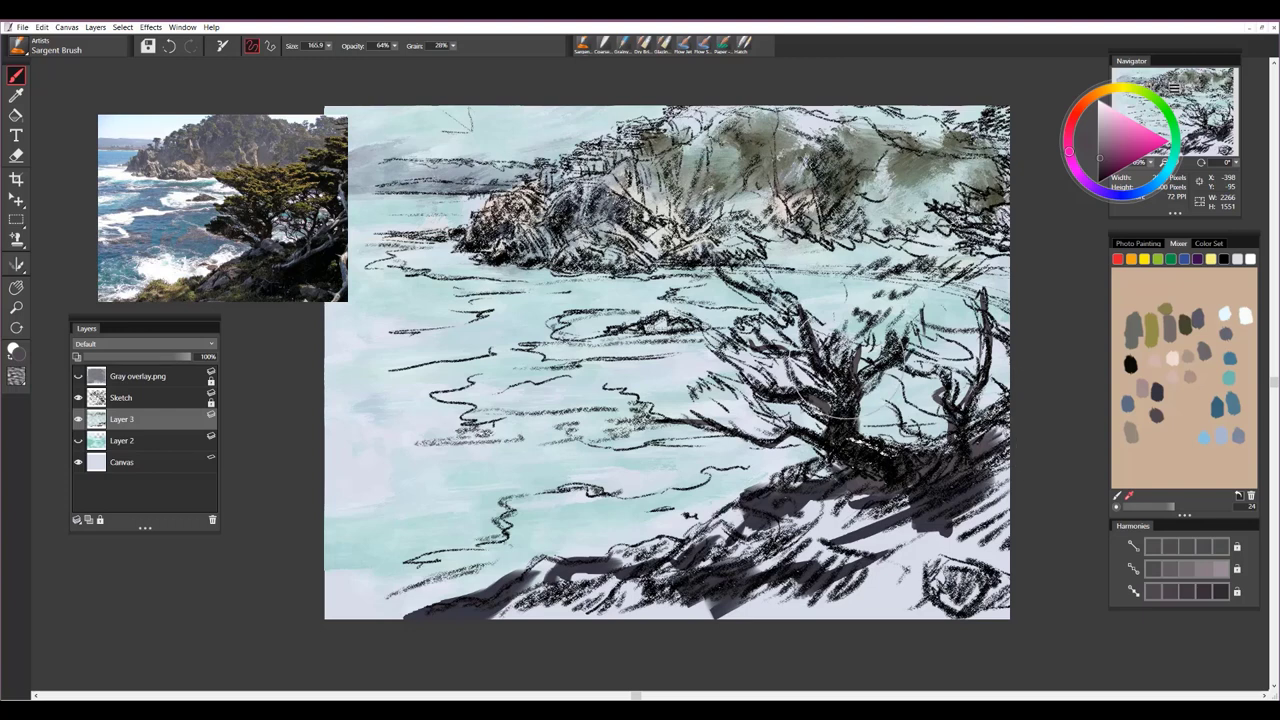
Step: Sample dark olive from the Mixer pad and block in the tree's upper foliage below the wooded headland
{"action": "left_click", "coordinate": [1185, 324]}
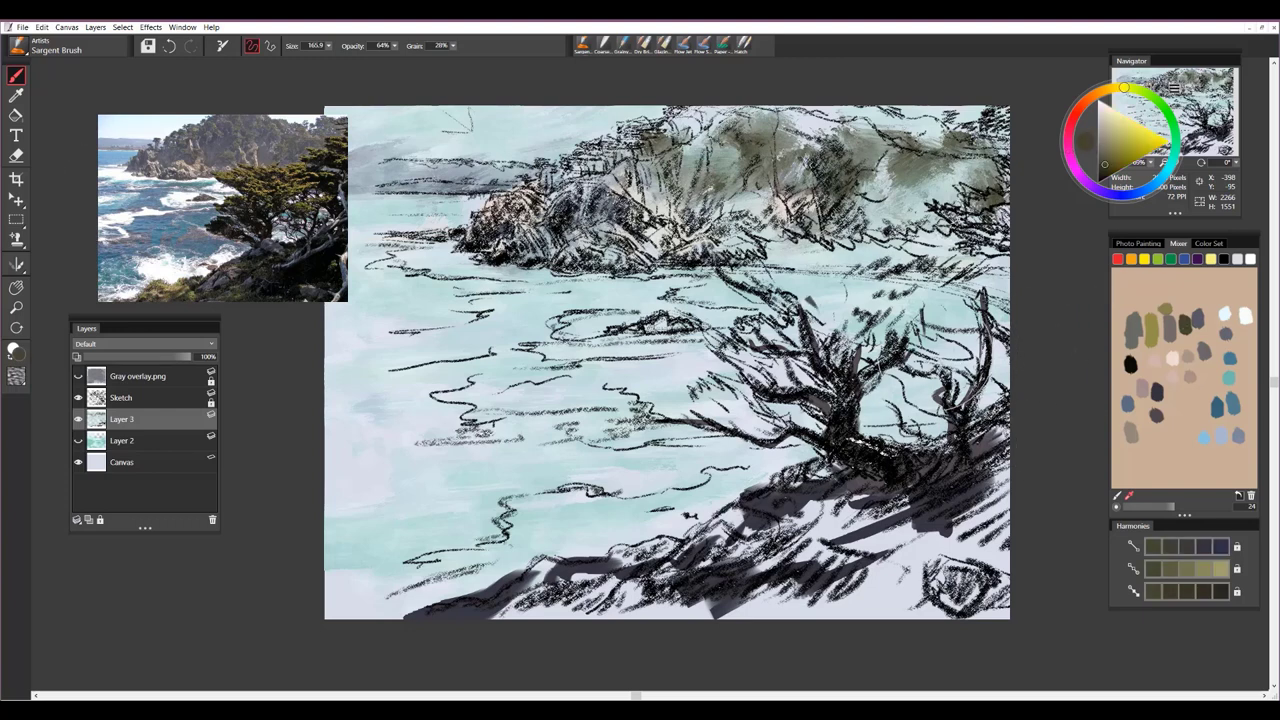
{"action": "mouse_move", "coordinate": [764, 332]}
{"action": "left_mouse_down"}
{"action": "mouse_move", "coordinate": [754, 308]}
{"action": "mouse_move", "coordinate": [786, 326]}
{"action": "left_mouse_up"}
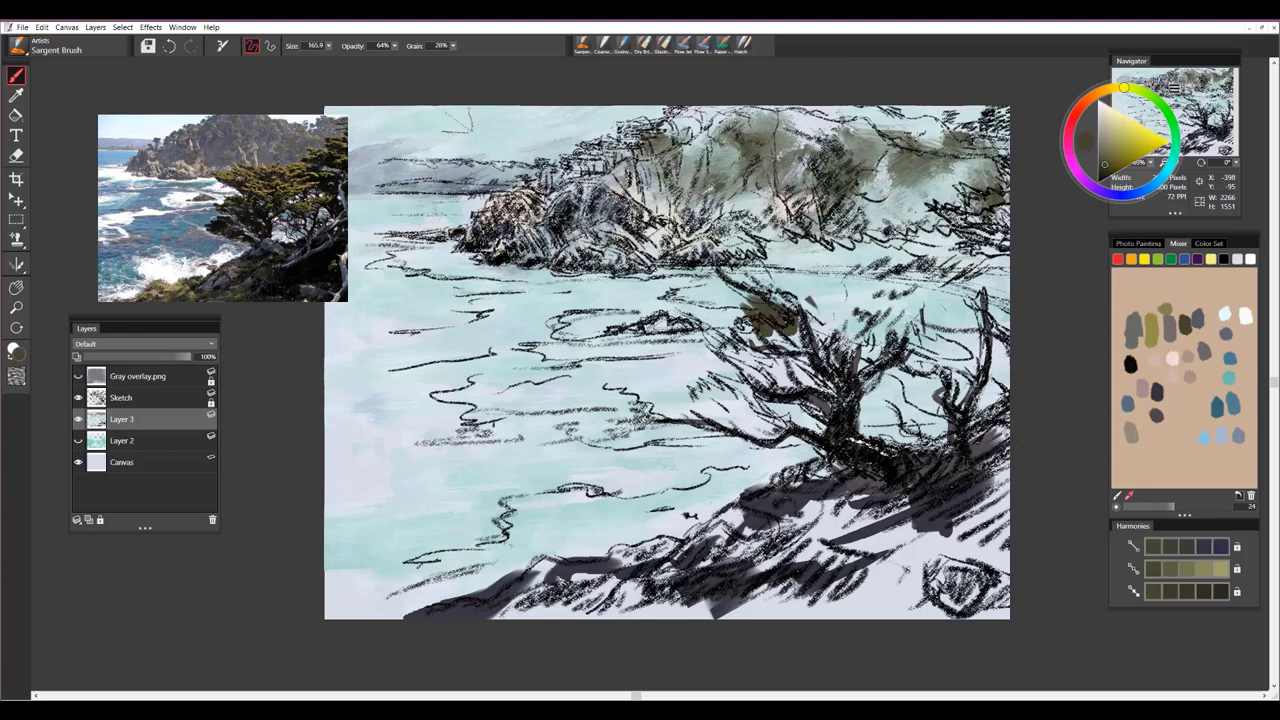
{"action": "left_click_drag", "start_coordinate": [928, 264], "coordinate": [954, 282]}
{"action": "mouse_move", "coordinate": [942, 214]}
{"action": "left_mouse_down"}
{"action": "mouse_move", "coordinate": [962, 236]}
{"action": "mouse_move", "coordinate": [992, 234]}
{"action": "left_mouse_up"}
{"action": "left_click_drag", "start_coordinate": [884, 268], "coordinate": [986, 300]}
{"action": "mouse_move", "coordinate": [895, 228]}
{"action": "left_mouse_down"}
{"action": "mouse_move", "coordinate": [800, 300]}
{"action": "mouse_move", "coordinate": [935, 322]}
{"action": "mouse_move", "coordinate": [830, 330]}
{"action": "left_mouse_up"}
{"action": "left_click_drag", "start_coordinate": [815, 285], "coordinate": [757, 282]}
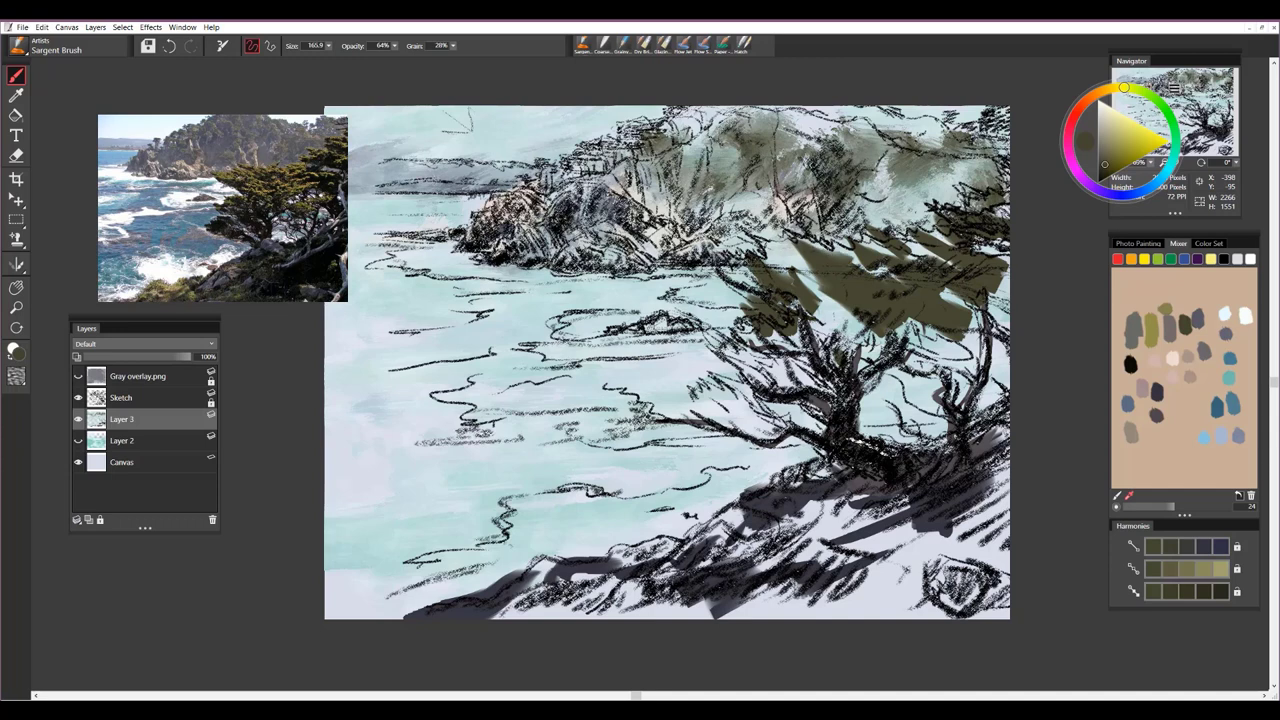
Step: Extend the dark olive foliage to the canvas edge and out over the lower branches, filling gaps in the canopy
{"action": "left_click_drag", "start_coordinate": [984, 250], "coordinate": [998, 280]}
{"action": "mouse_move", "coordinate": [972, 325]}
{"action": "left_mouse_down"}
{"action": "mouse_move", "coordinate": [1000, 335]}
{"action": "mouse_move", "coordinate": [1006, 310]}
{"action": "left_mouse_up"}
{"action": "left_click_drag", "start_coordinate": [828, 325], "coordinate": [856, 352]}
{"action": "mouse_move", "coordinate": [771, 299]}
{"action": "left_mouse_down"}
{"action": "mouse_move", "coordinate": [702, 405]}
{"action": "mouse_move", "coordinate": [606, 390]}
{"action": "left_mouse_up"}
{"action": "left_click_drag", "start_coordinate": [770, 385], "coordinate": [818, 356]}
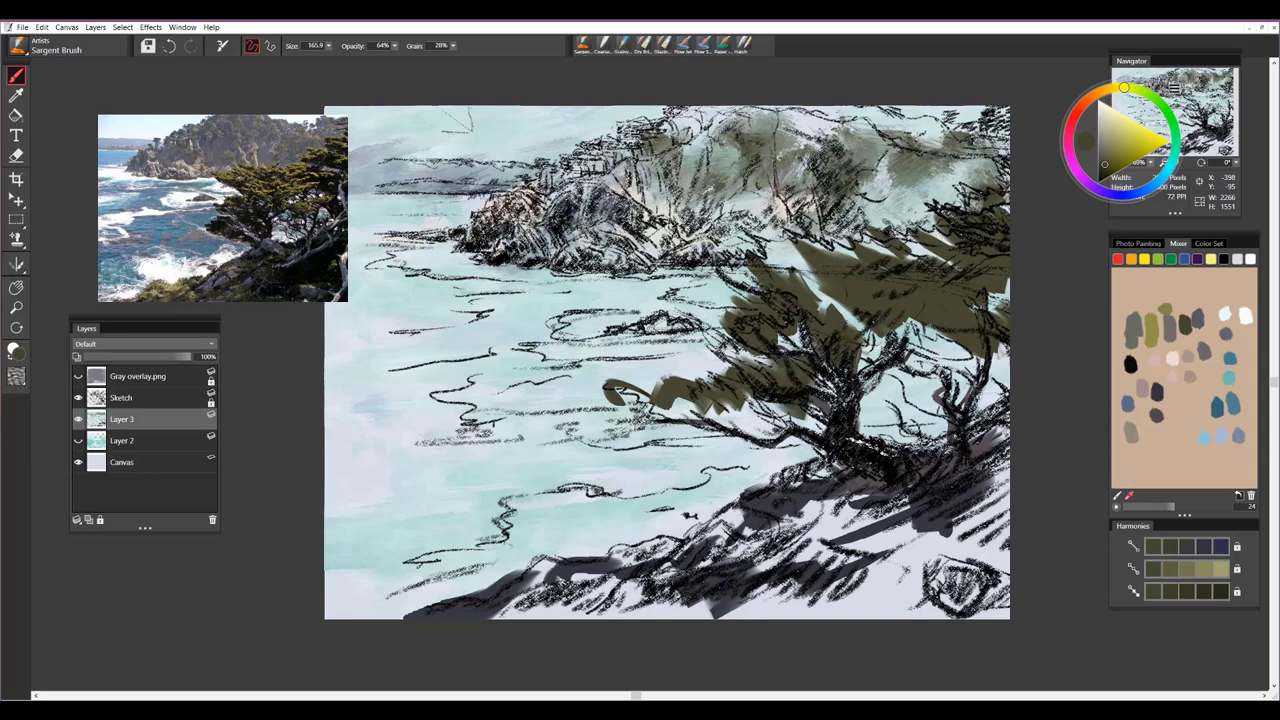
{"action": "mouse_move", "coordinate": [880, 250]}
{"action": "left_mouse_down"}
{"action": "mouse_move", "coordinate": [961, 326]}
{"action": "mouse_move", "coordinate": [930, 350]}
{"action": "mouse_move", "coordinate": [824, 308]}
{"action": "left_mouse_up"}
{"action": "mouse_move", "coordinate": [764, 338]}
{"action": "left_mouse_down"}
{"action": "mouse_move", "coordinate": [730, 410]}
{"action": "mouse_move", "coordinate": [760, 430]}
{"action": "left_mouse_up"}
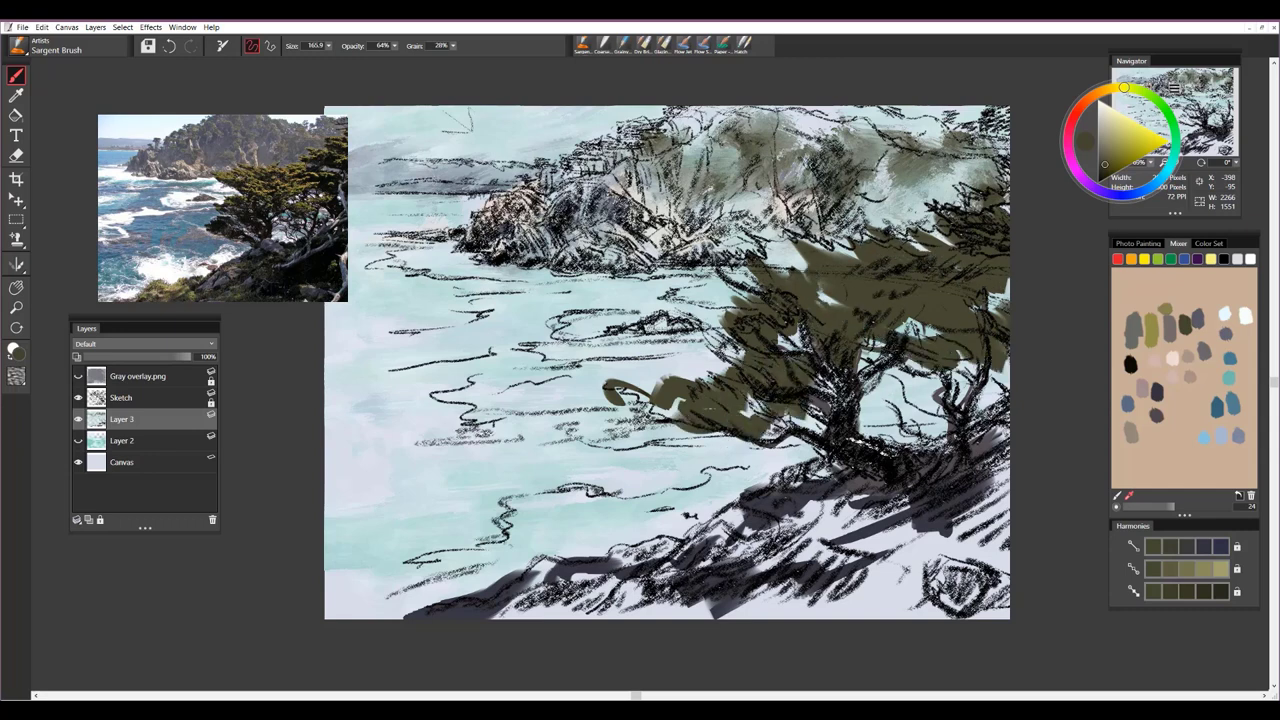
{"action": "left_click_drag", "start_coordinate": [745, 285], "coordinate": [725, 238]}
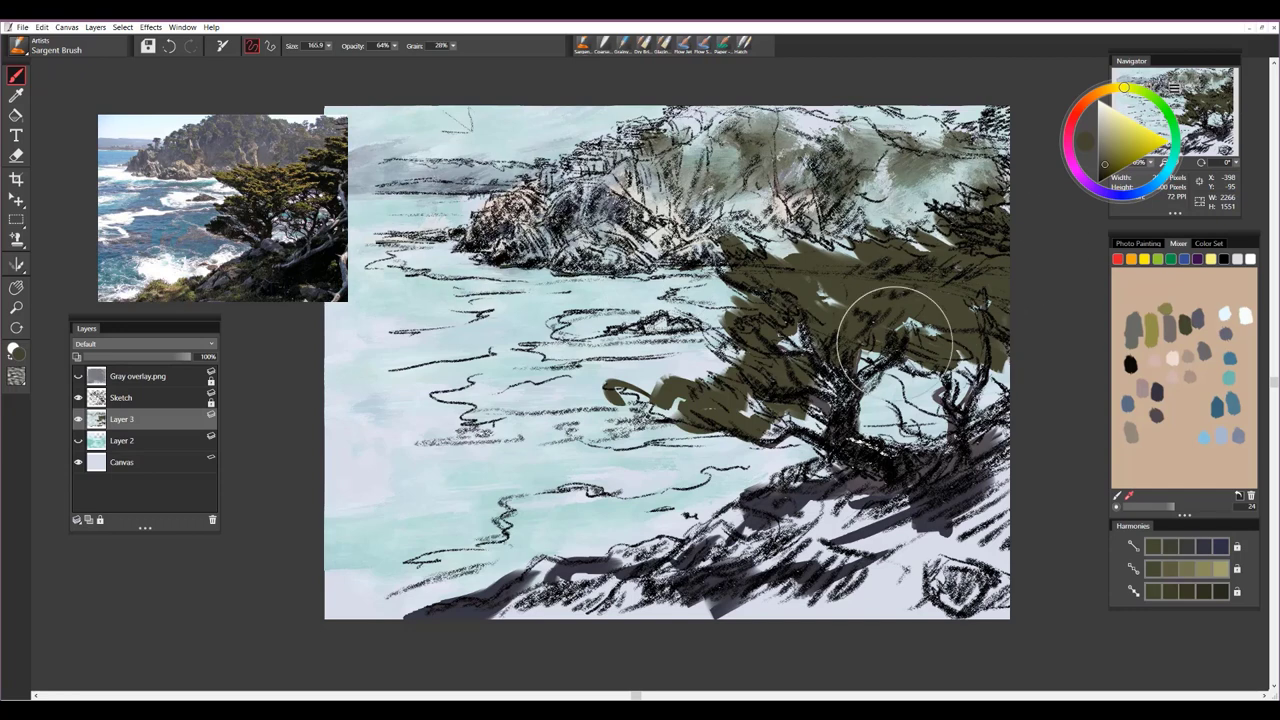
{"action": "mouse_move", "coordinate": [722, 332]}
{"action": "left_mouse_down"}
{"action": "mouse_move", "coordinate": [716, 362]}
{"action": "mouse_move", "coordinate": [783, 427]}
{"action": "left_mouse_up"}
Step: Add sampled slate shadows near the boulder and cover the rocky slope with olive green from the Mixer pad and a darker harmony shade
{"action": "left_click", "coordinate": [1006, 446], "text": "alt"}
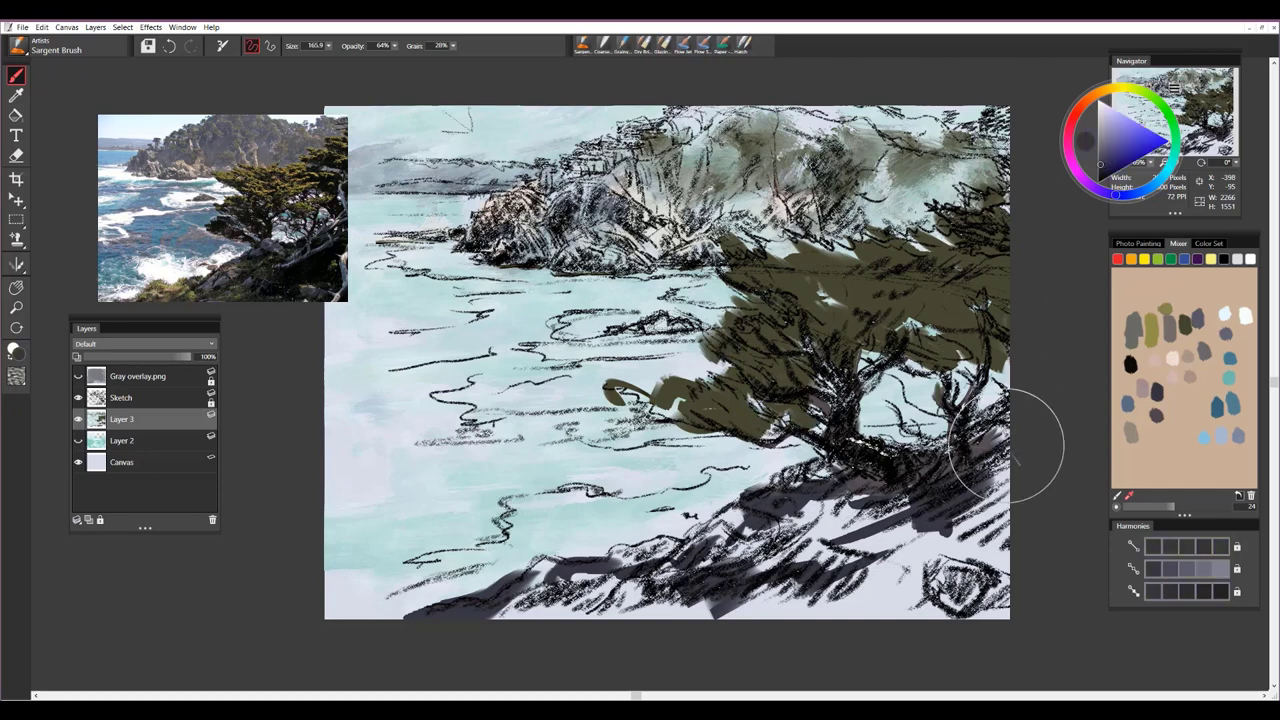
{"action": "mouse_move", "coordinate": [946, 522]}
{"action": "left_mouse_down"}
{"action": "mouse_move", "coordinate": [953, 549]}
{"action": "mouse_move", "coordinate": [918, 563]}
{"action": "left_mouse_up"}
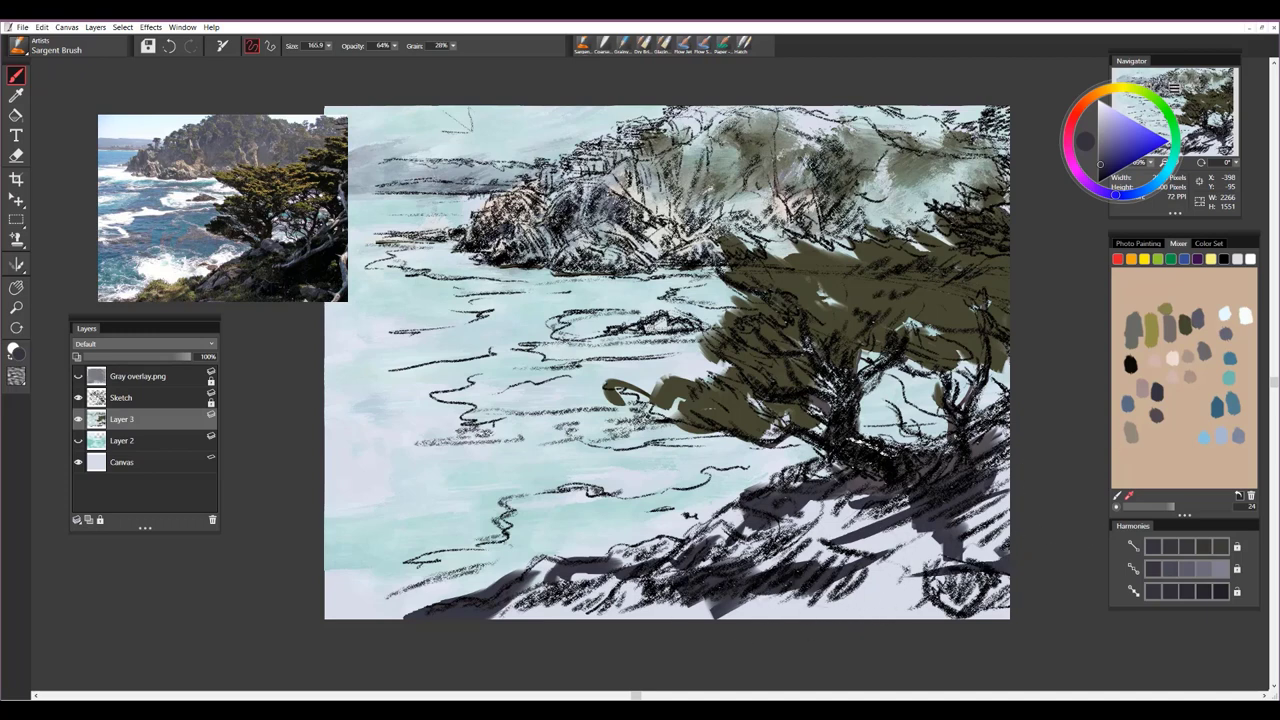
{"action": "left_click", "coordinate": [1166, 309]}
{"action": "left_click_drag", "start_coordinate": [760, 560], "coordinate": [728, 532]}
{"action": "mouse_move", "coordinate": [645, 558]}
{"action": "left_mouse_down"}
{"action": "mouse_move", "coordinate": [580, 562]}
{"action": "mouse_move", "coordinate": [485, 602]}
{"action": "mouse_move", "coordinate": [540, 608]}
{"action": "mouse_move", "coordinate": [715, 565]}
{"action": "mouse_move", "coordinate": [678, 608]}
{"action": "left_mouse_up"}
{"action": "mouse_move", "coordinate": [858, 525]}
{"action": "left_mouse_down"}
{"action": "mouse_move", "coordinate": [785, 580]}
{"action": "mouse_move", "coordinate": [915, 595]}
{"action": "mouse_move", "coordinate": [935, 580]}
{"action": "left_mouse_up"}
{"action": "mouse_move", "coordinate": [955, 526]}
{"action": "left_mouse_down"}
{"action": "mouse_move", "coordinate": [878, 597]}
{"action": "mouse_move", "coordinate": [985, 605]}
{"action": "mouse_move", "coordinate": [920, 545]}
{"action": "mouse_move", "coordinate": [865, 560]}
{"action": "left_mouse_up"}
{"action": "left_click", "coordinate": [1218, 593]}
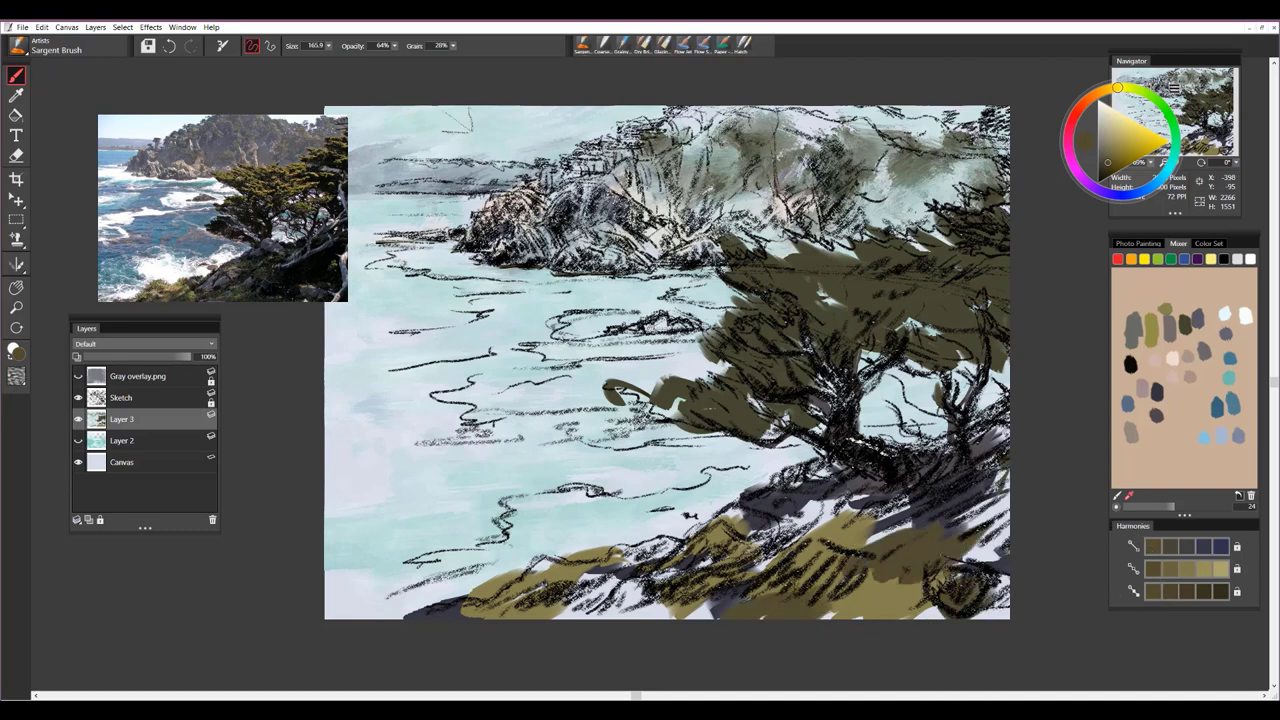
{"action": "mouse_move", "coordinate": [840, 468]}
{"action": "left_mouse_down"}
{"action": "mouse_move", "coordinate": [760, 540]}
{"action": "mouse_move", "coordinate": [595, 600]}
{"action": "mouse_move", "coordinate": [840, 510]}
{"action": "mouse_move", "coordinate": [764, 562]}
{"action": "left_mouse_up"}
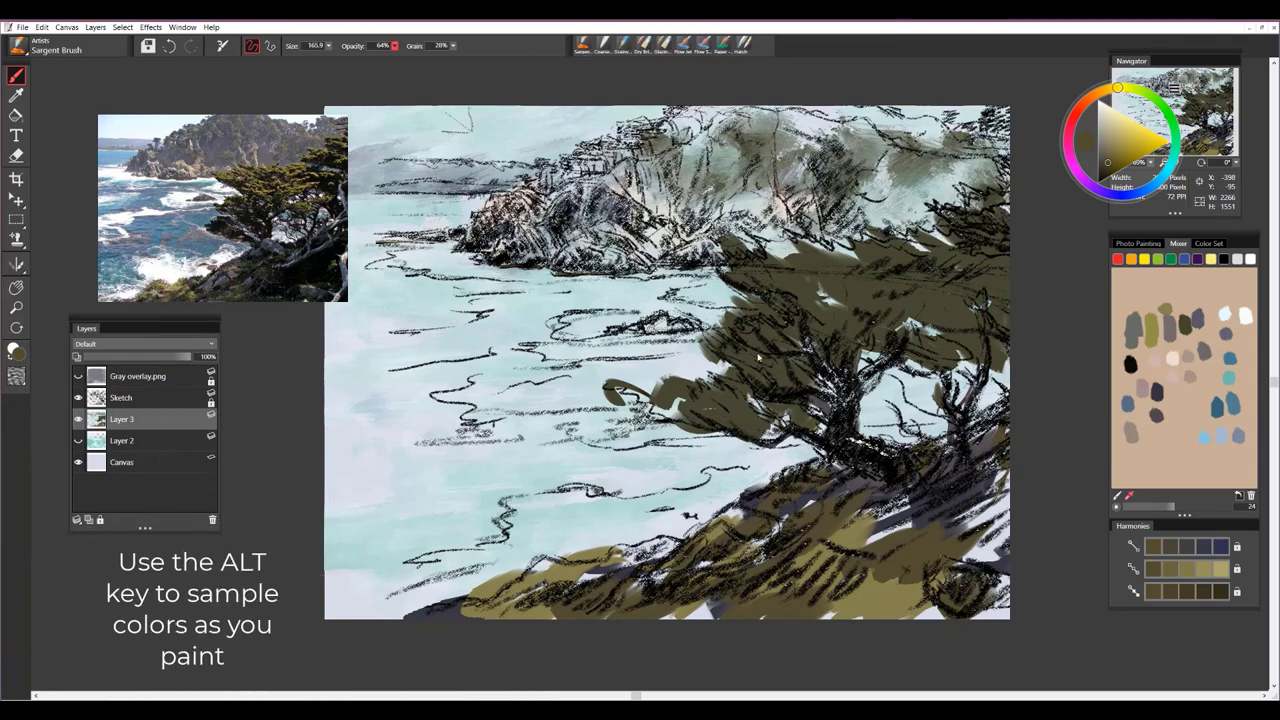
Step: Blend the tree foliage, its outer edges and the rocky slope on Layer 3 with the Coarse Smear Blender at size 85.2
{"action": "left_click", "coordinate": [603, 44]}
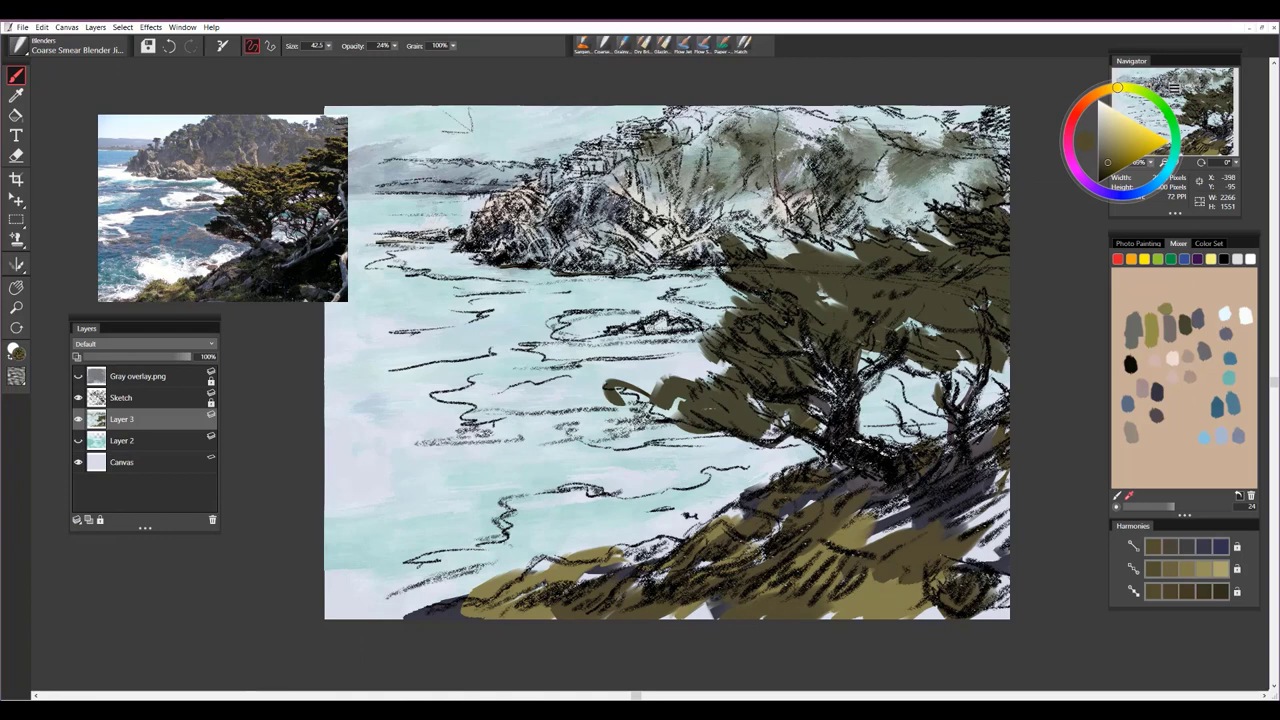
{"action": "left_click_drag", "start_coordinate": [650, 425], "coordinate": [674, 426]}
{"action": "mouse_move", "coordinate": [800, 340]}
{"action": "left_mouse_down"}
{"action": "mouse_move", "coordinate": [830, 300]}
{"action": "mouse_move", "coordinate": [857, 302]}
{"action": "left_mouse_up"}
{"action": "mouse_move", "coordinate": [850, 285]}
{"action": "left_mouse_down"}
{"action": "mouse_move", "coordinate": [832, 266]}
{"action": "mouse_move", "coordinate": [975, 225]}
{"action": "mouse_move", "coordinate": [990, 186]}
{"action": "left_mouse_up"}
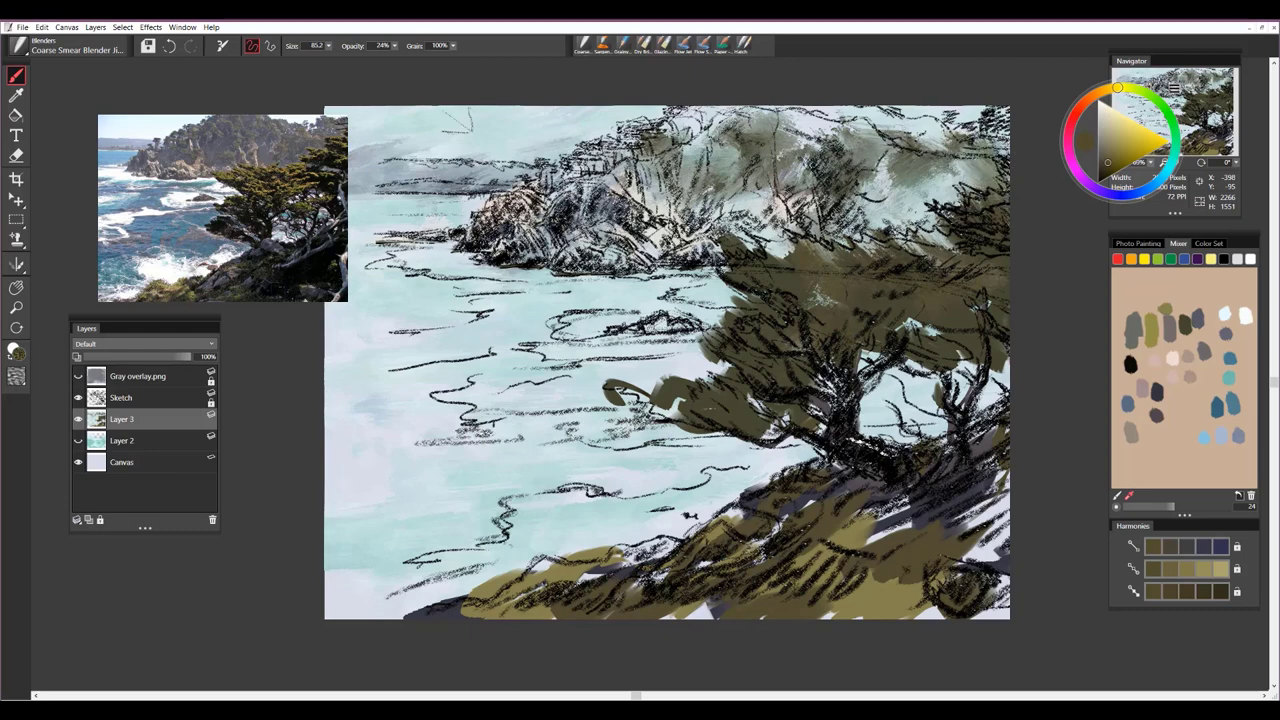
{"action": "mouse_move", "coordinate": [714, 300]}
{"action": "left_mouse_down"}
{"action": "mouse_move", "coordinate": [722, 372]}
{"action": "mouse_move", "coordinate": [690, 400]}
{"action": "mouse_move", "coordinate": [630, 395]}
{"action": "left_mouse_up"}
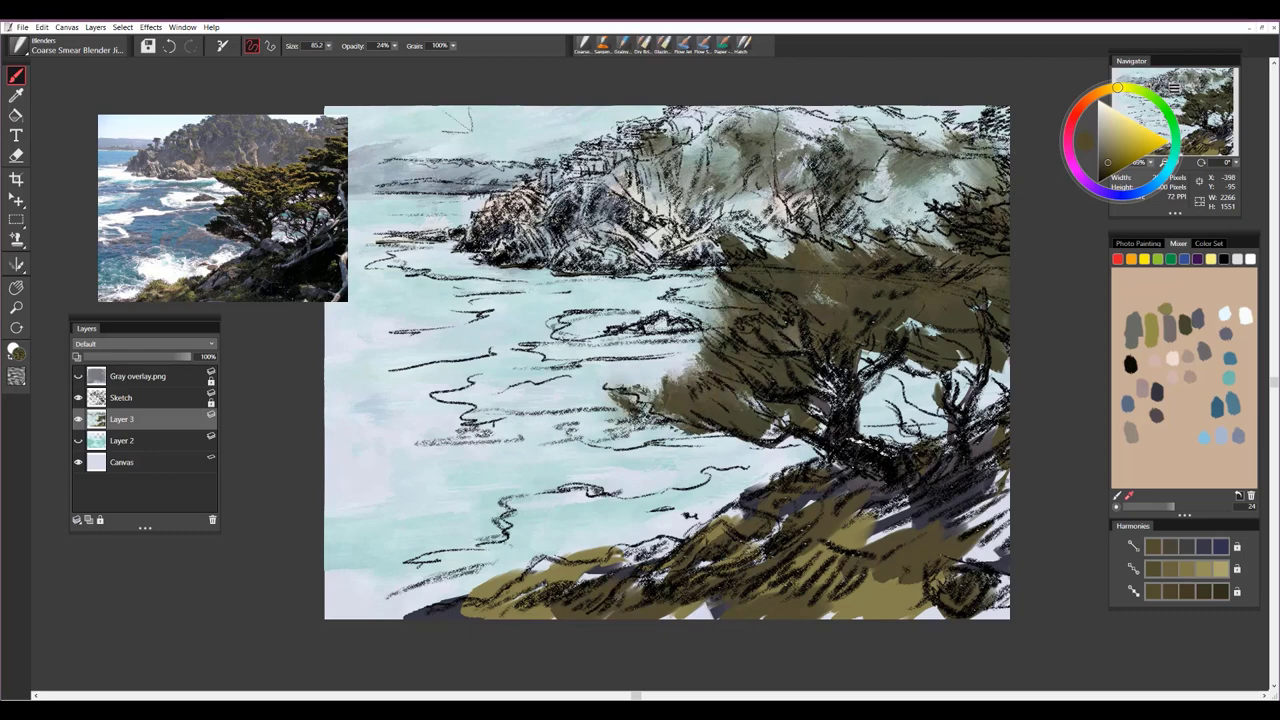
{"action": "mouse_move", "coordinate": [765, 425]}
{"action": "left_mouse_down"}
{"action": "mouse_move", "coordinate": [815, 410]}
{"action": "mouse_move", "coordinate": [919, 331]}
{"action": "mouse_move", "coordinate": [985, 385]}
{"action": "mouse_move", "coordinate": [938, 251]}
{"action": "mouse_move", "coordinate": [951, 243]}
{"action": "left_mouse_up"}
{"action": "mouse_move", "coordinate": [897, 510]}
{"action": "left_mouse_down"}
{"action": "mouse_move", "coordinate": [990, 520]}
{"action": "mouse_move", "coordinate": [915, 600]}
{"action": "mouse_move", "coordinate": [820, 570]}
{"action": "mouse_move", "coordinate": [780, 537]}
{"action": "mouse_move", "coordinate": [634, 603]}
{"action": "mouse_move", "coordinate": [470, 595]}
{"action": "mouse_move", "coordinate": [750, 570]}
{"action": "mouse_move", "coordinate": [860, 600]}
{"action": "mouse_move", "coordinate": [953, 529]}
{"action": "left_mouse_up"}
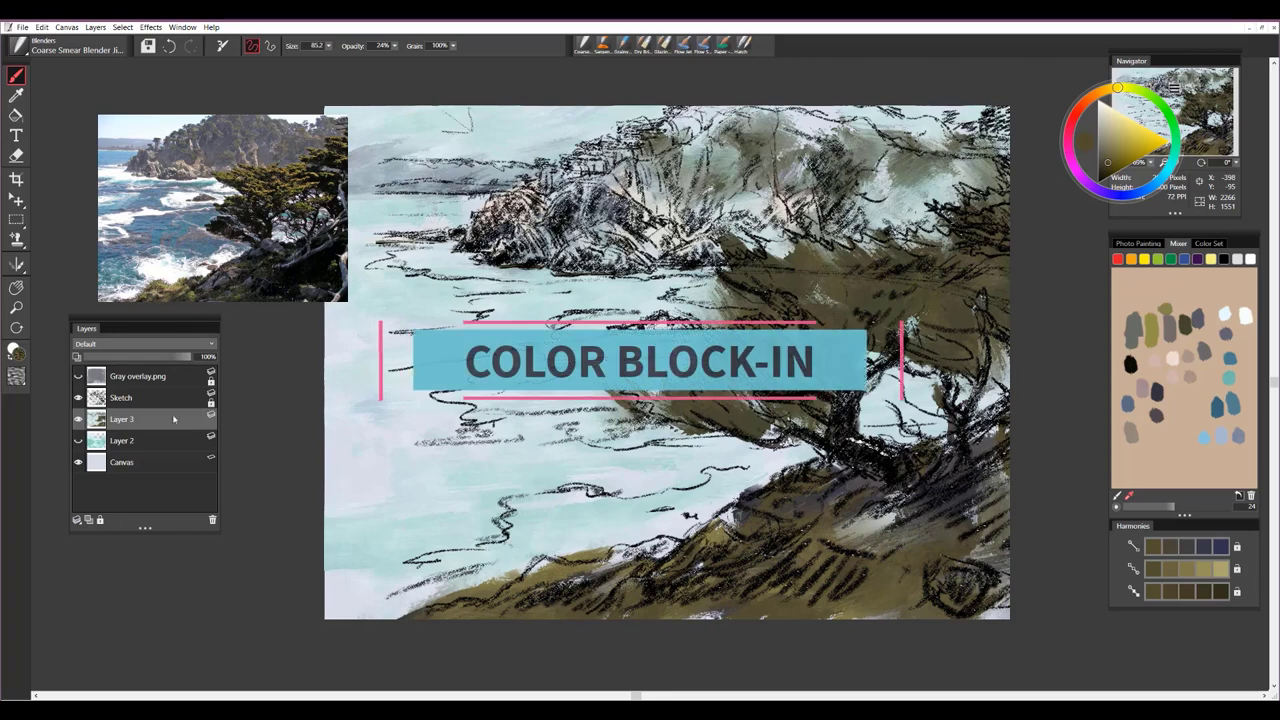
Step: Hide the Sketch layer and soften the upper edge of the tree foliage with the blender
{"action": "left_click", "coordinate": [78, 397]}
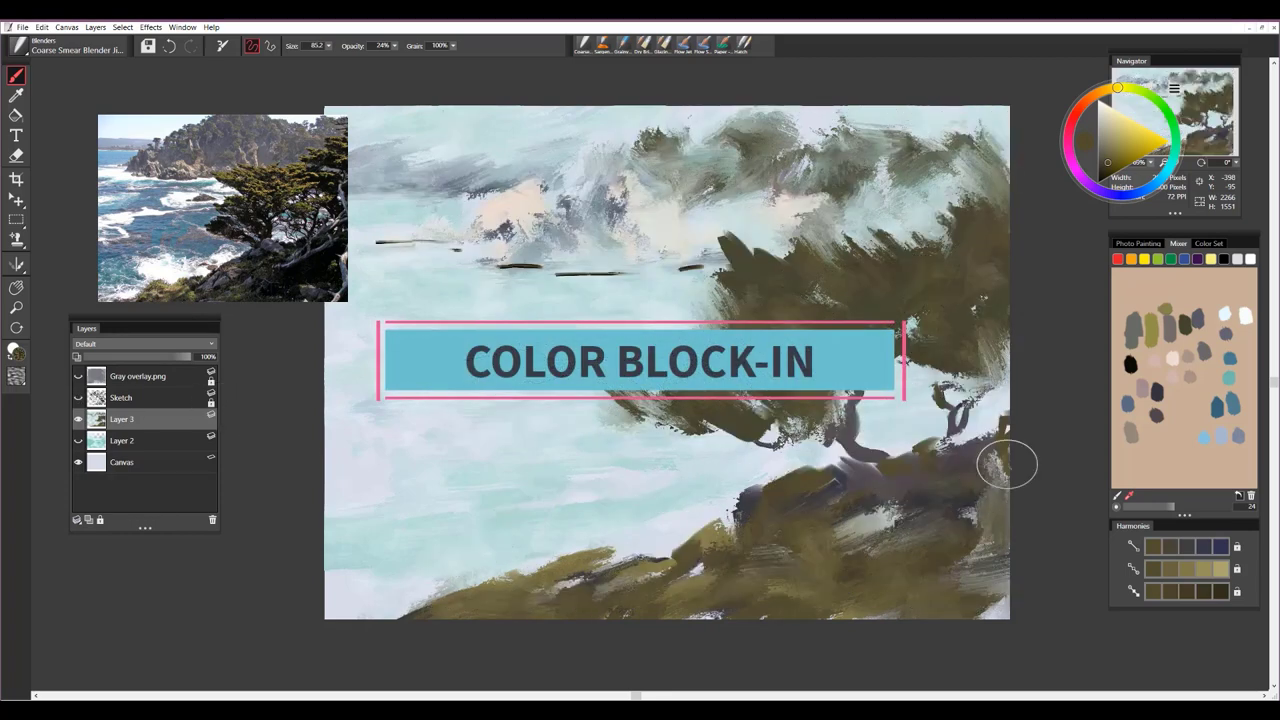
{"action": "mouse_move", "coordinate": [762, 240]}
{"action": "left_mouse_down"}
{"action": "mouse_move", "coordinate": [728, 268]}
{"action": "mouse_move", "coordinate": [760, 250]}
{"action": "left_mouse_up"}
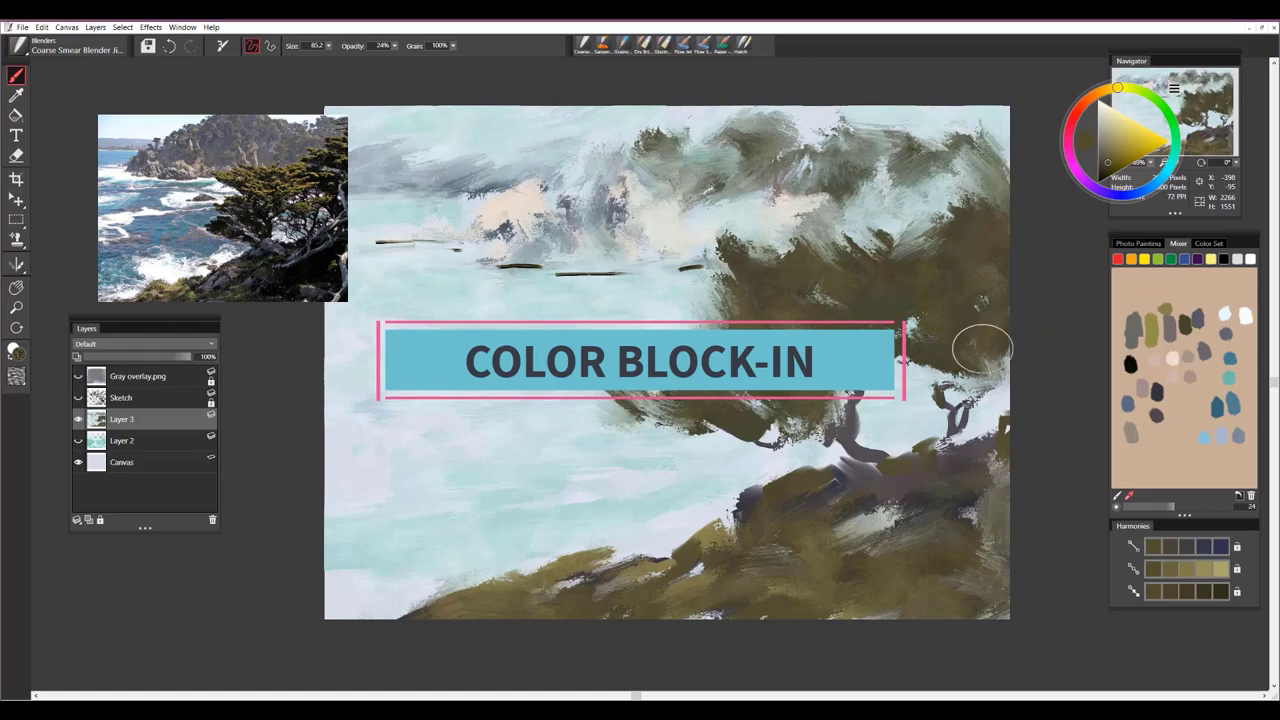